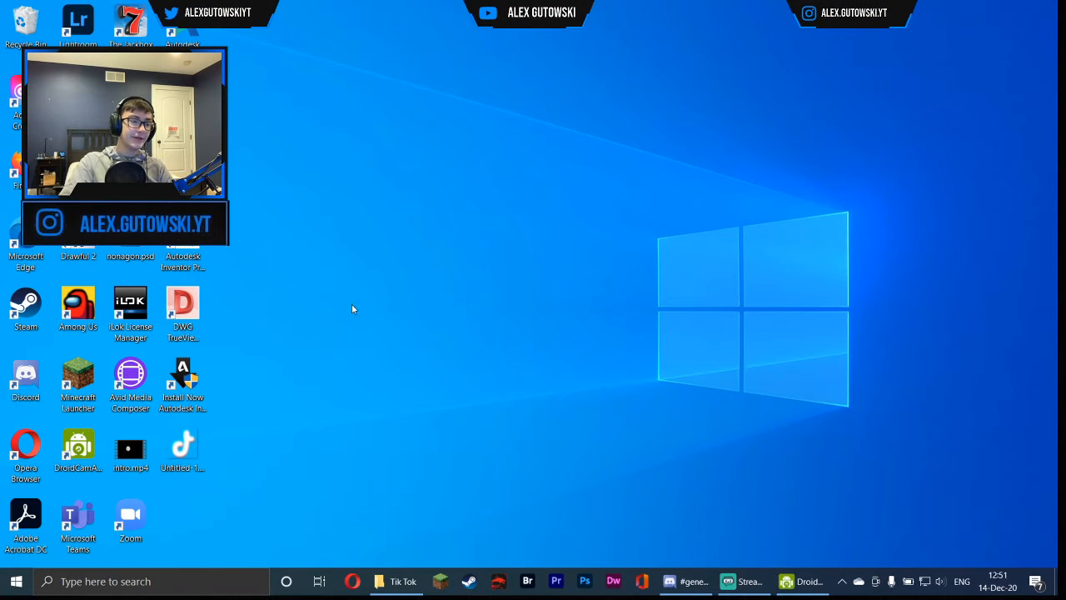
pyautogui.moveTo(588, 347); pyautogui.dragTo(607, 322)
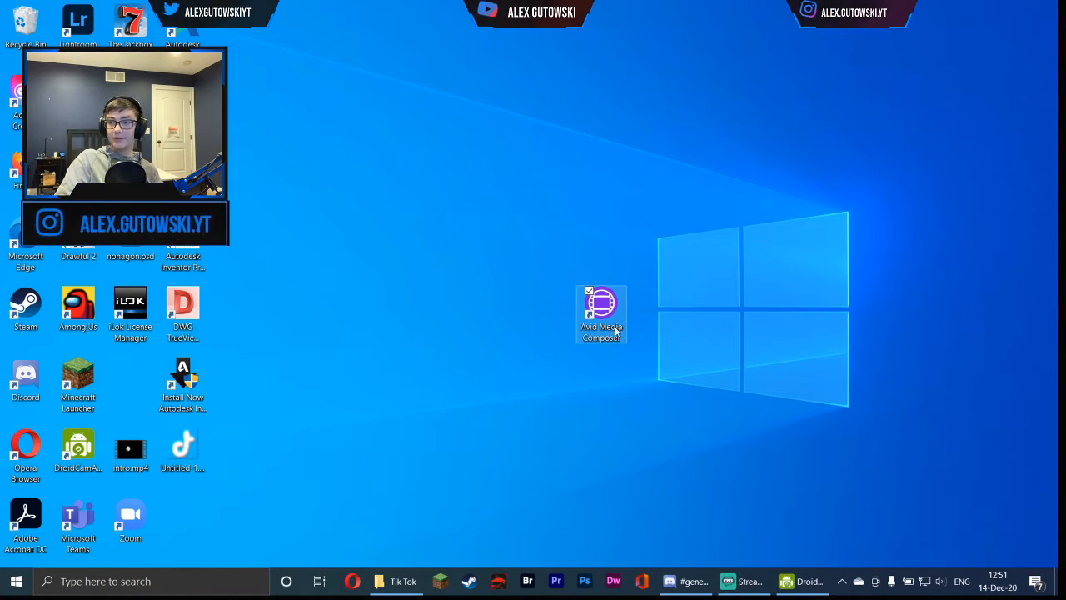
pyautogui.moveTo(520, 258); pyautogui.dragTo(650, 362)
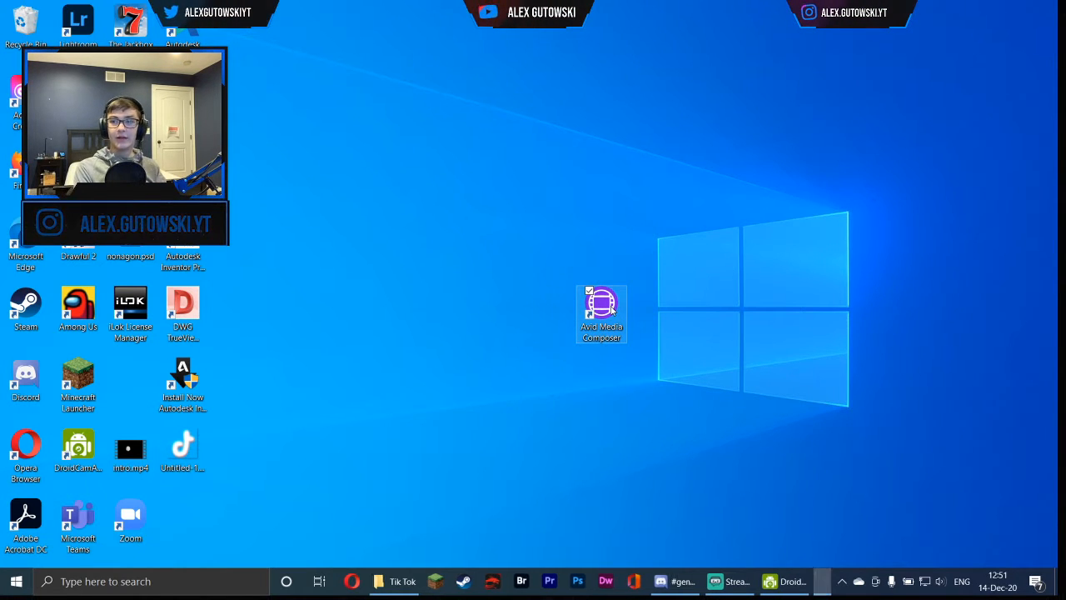
pyautogui.moveTo(612, 308); pyautogui.dragTo(138, 387)
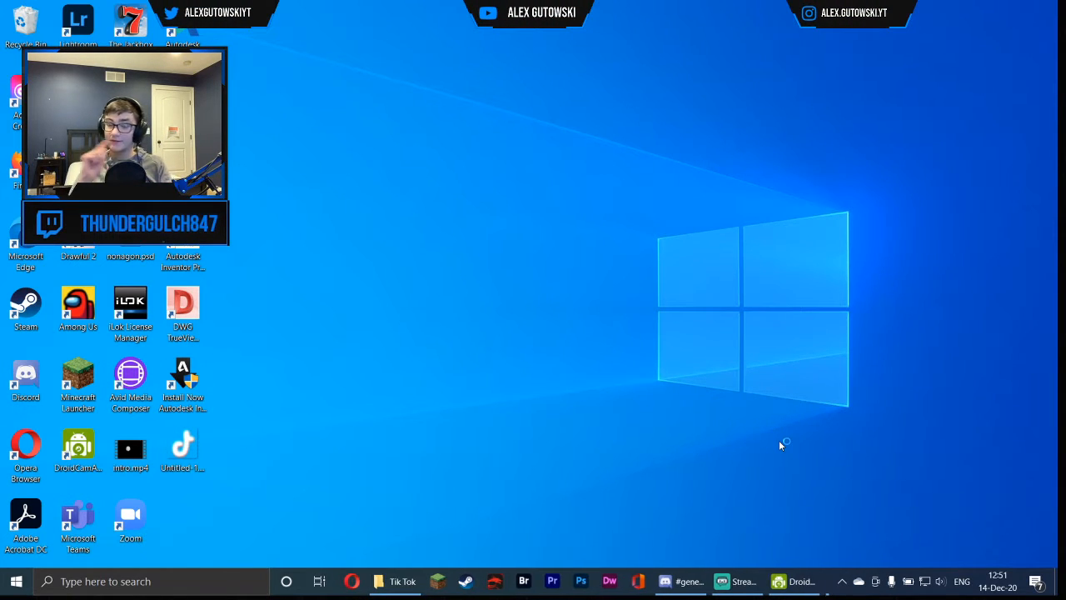
# Browse the Start menu's Avid folder for the Media Composer entry
pyautogui.click(16, 580)
pyautogui.scroll(-10, 83, 320)
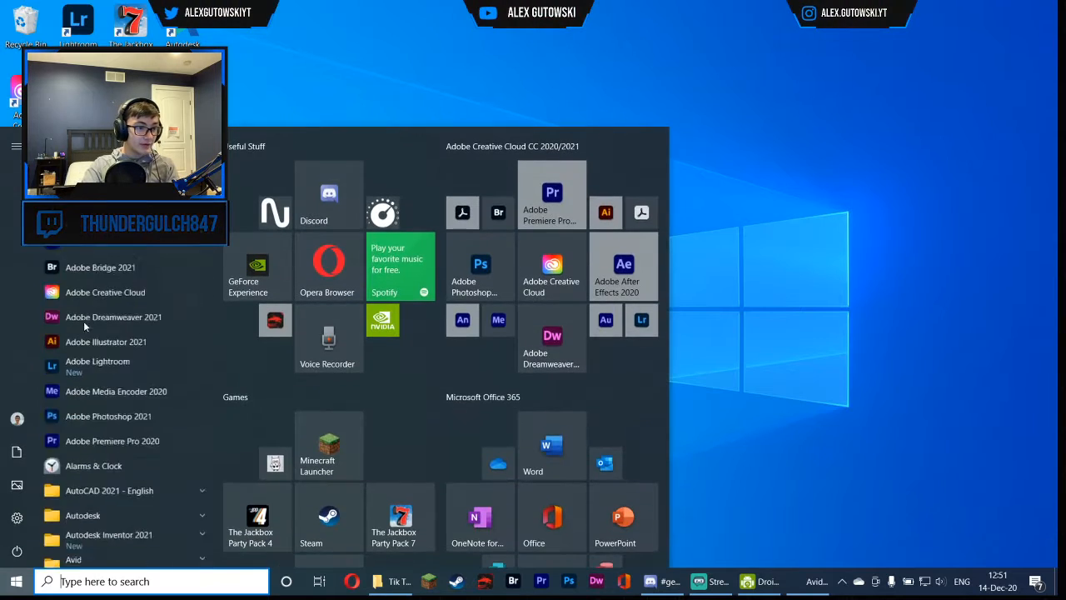
pyautogui.scroll(-5, 89, 316)
pyautogui.scroll(10, 89, 315)
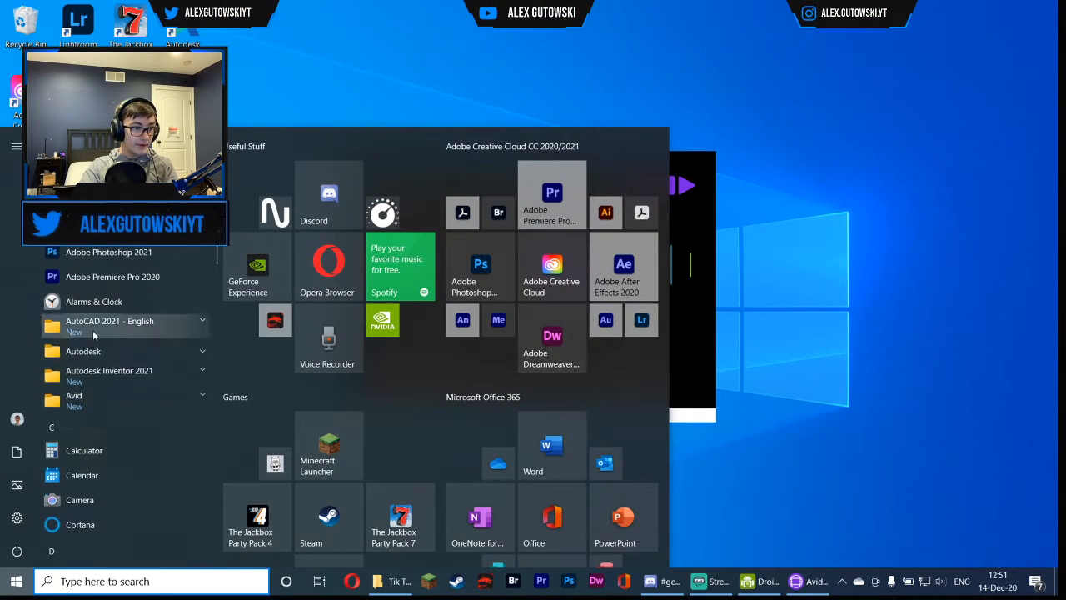
pyautogui.click(118, 398)
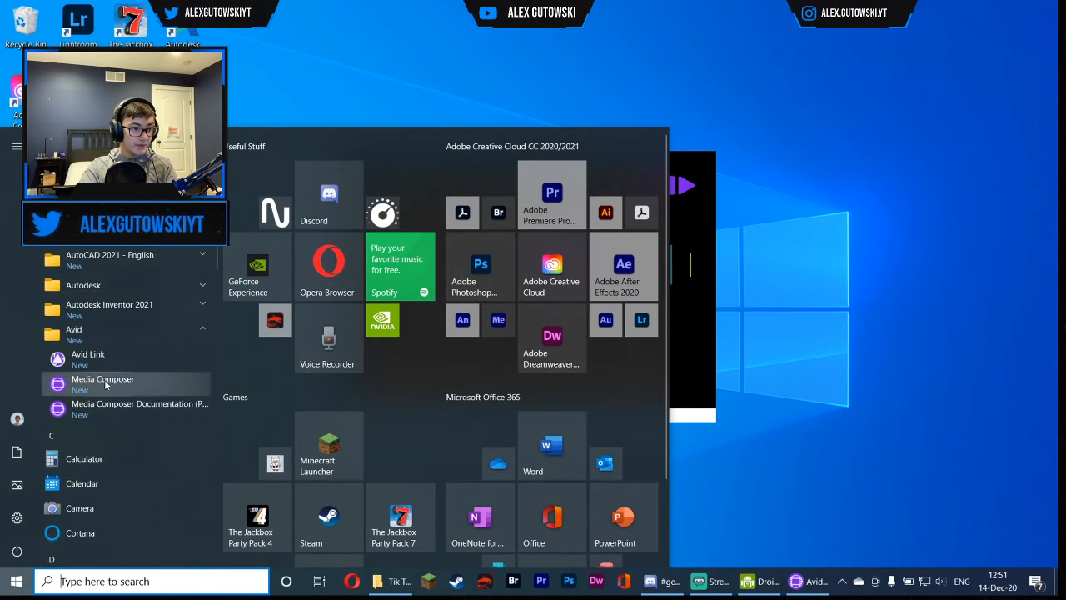
pyautogui.click(816, 294)
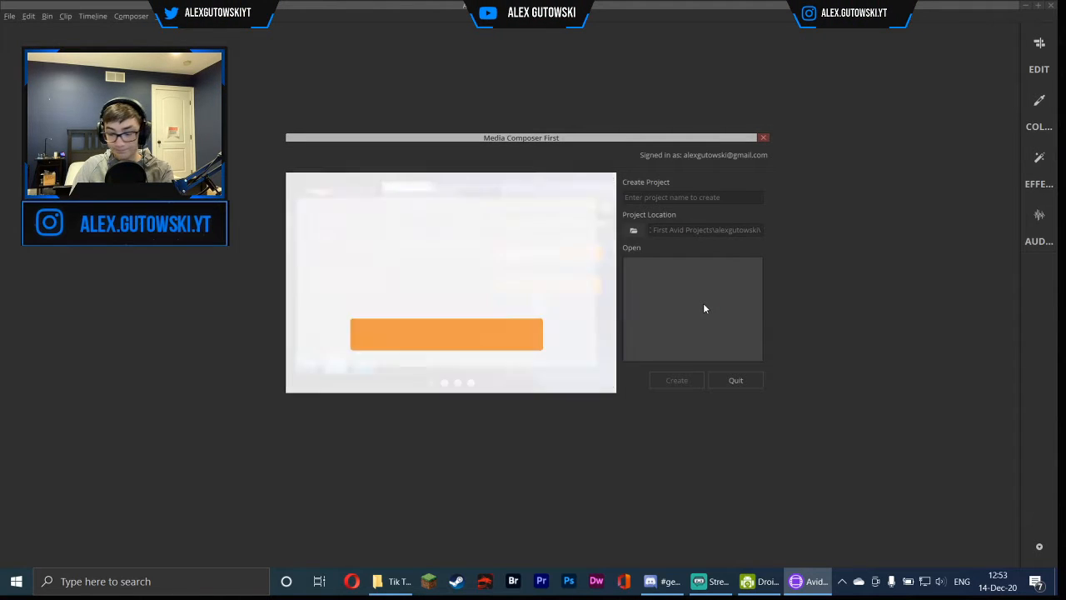
# Enter Windows Video Editor as the name of the new project
pyautogui.click(691, 197)
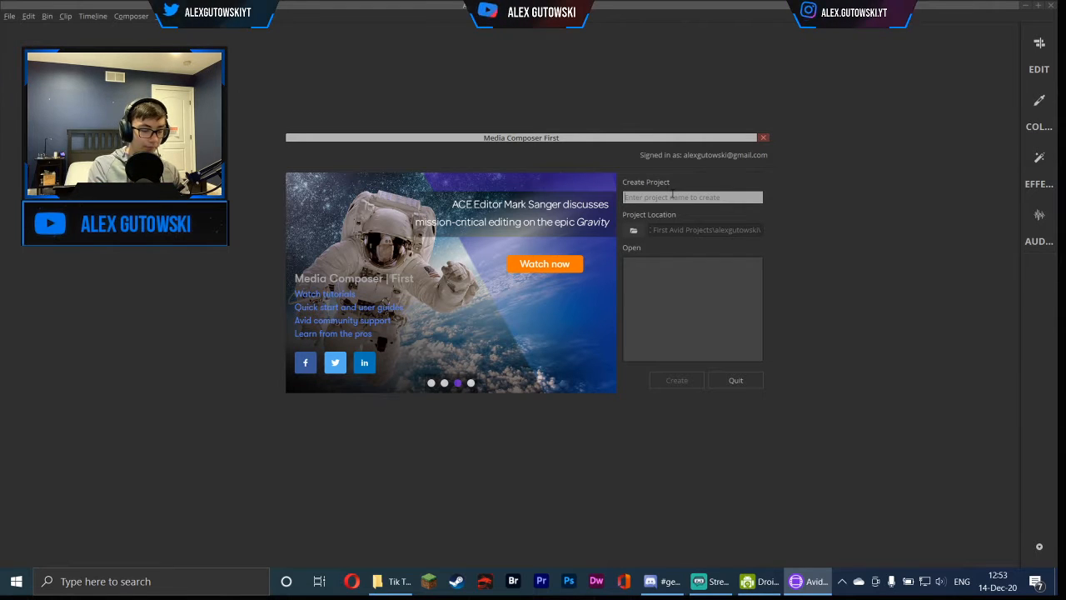
pyautogui.write('Windows Video')
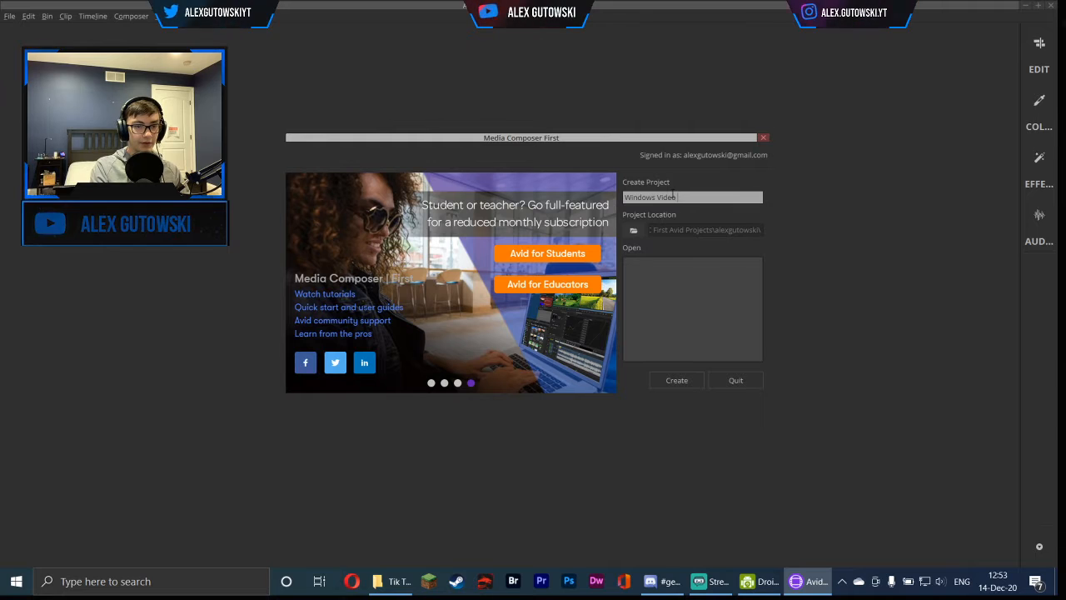
pyautogui.write(' Editor')
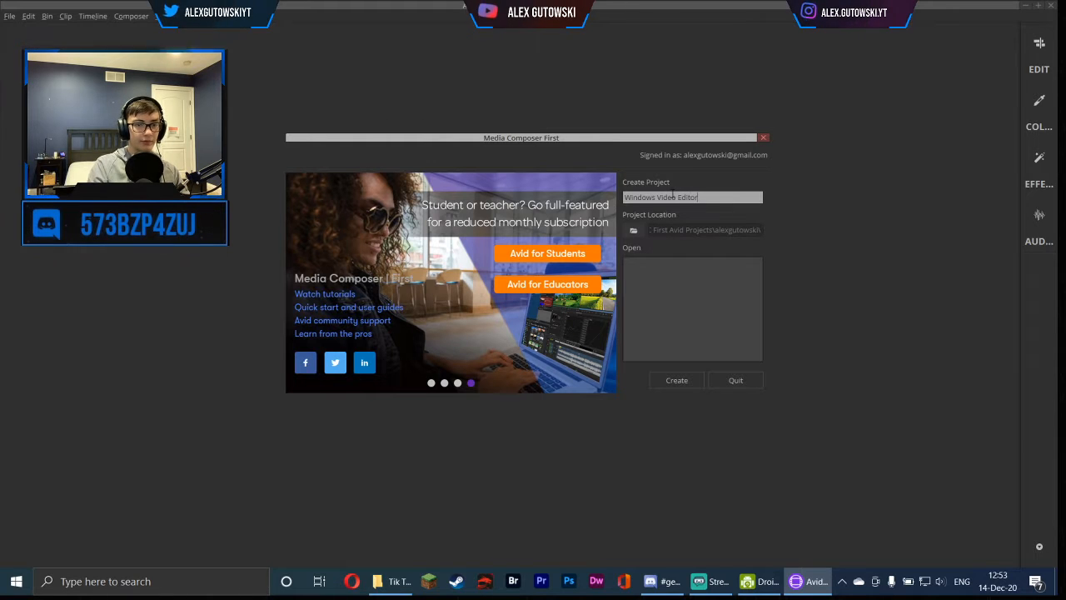
# Select the default project location folder and create the project
pyautogui.click(636, 229)
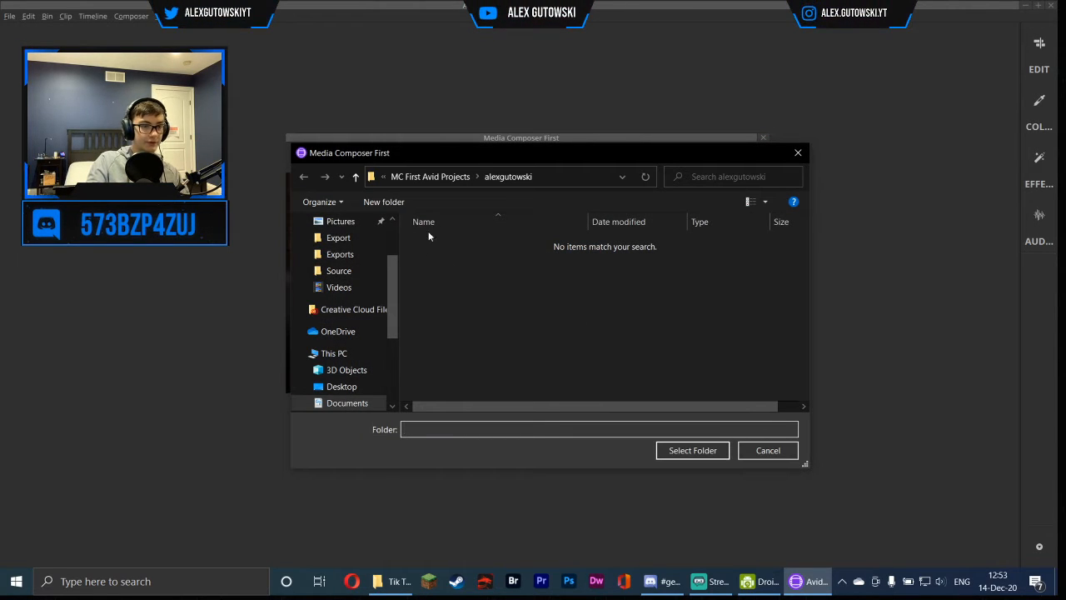
pyautogui.click(714, 452)
pyautogui.click(681, 381)
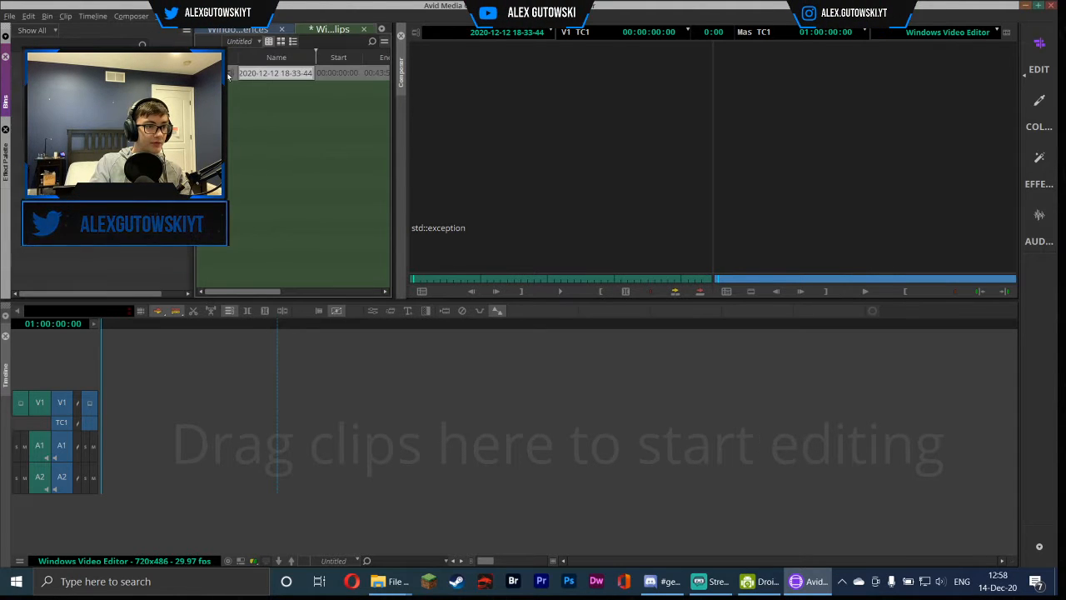
# Place the bin's recording clip in the timeline, confirming an HD 720 raster at 50 fps edit rate
pyautogui.moveTo(228, 76); pyautogui.dragTo(119, 424)
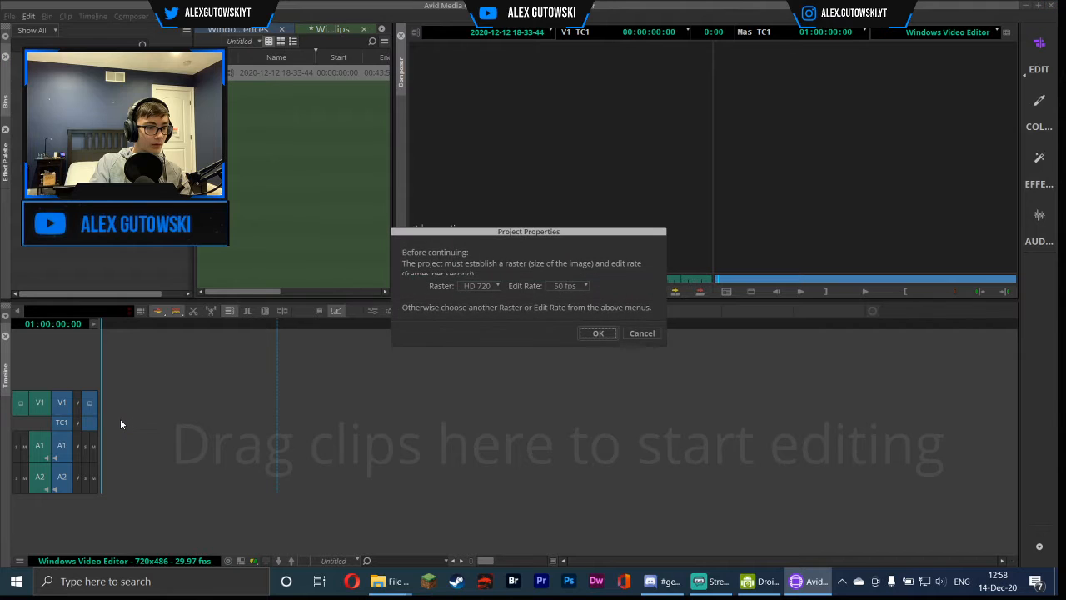
pyautogui.moveTo(521, 230); pyautogui.dragTo(368, 223)
pyautogui.click(433, 280)
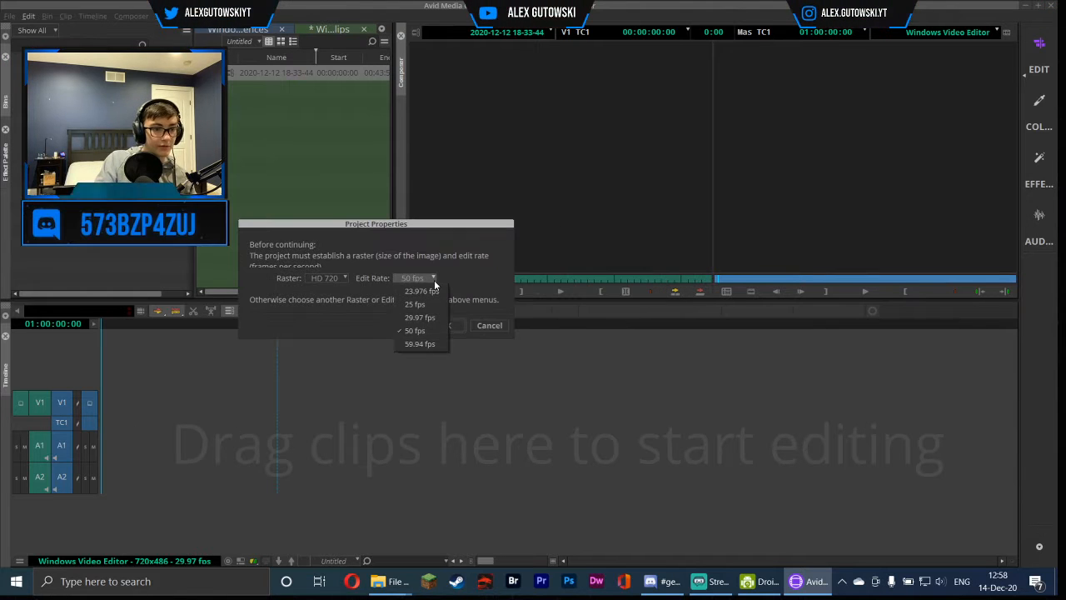
pyautogui.click(419, 290)
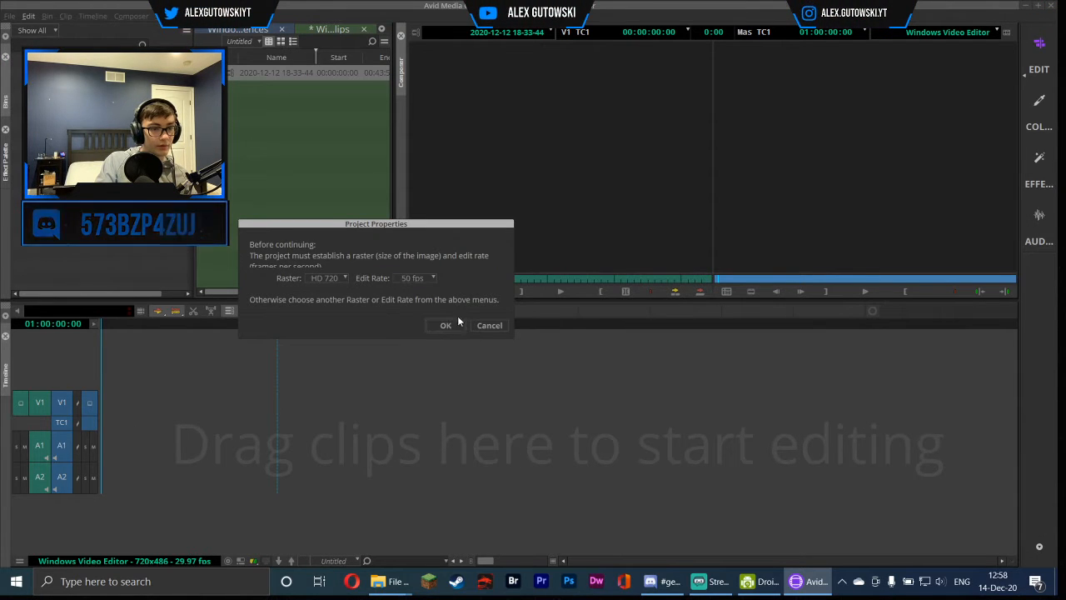
pyautogui.click(450, 325)
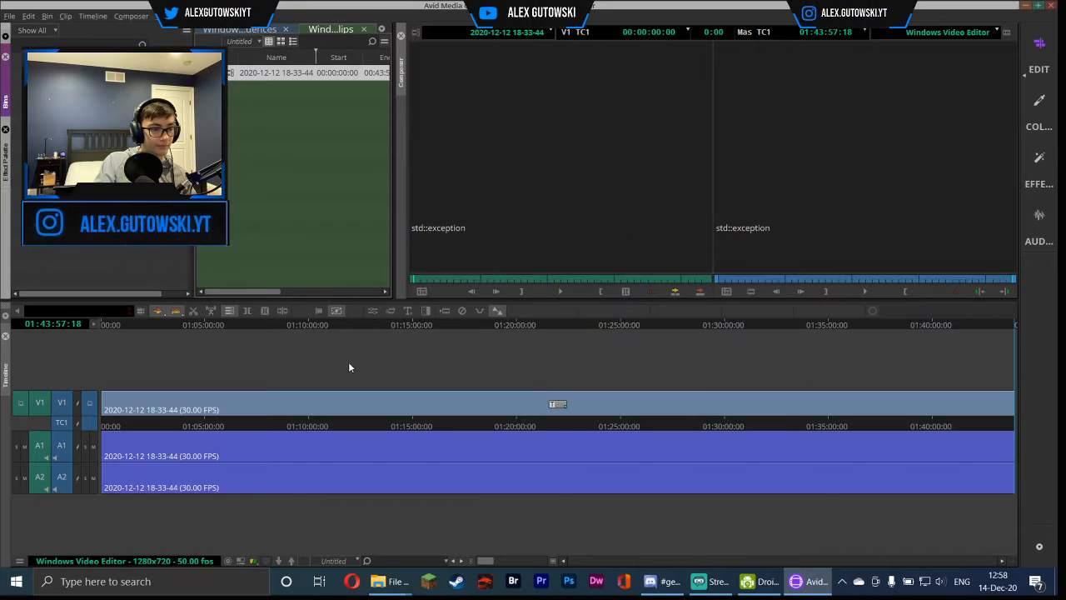
# Delete the clip on audio track A2 from the timeline
pyautogui.rightClick(156, 477)
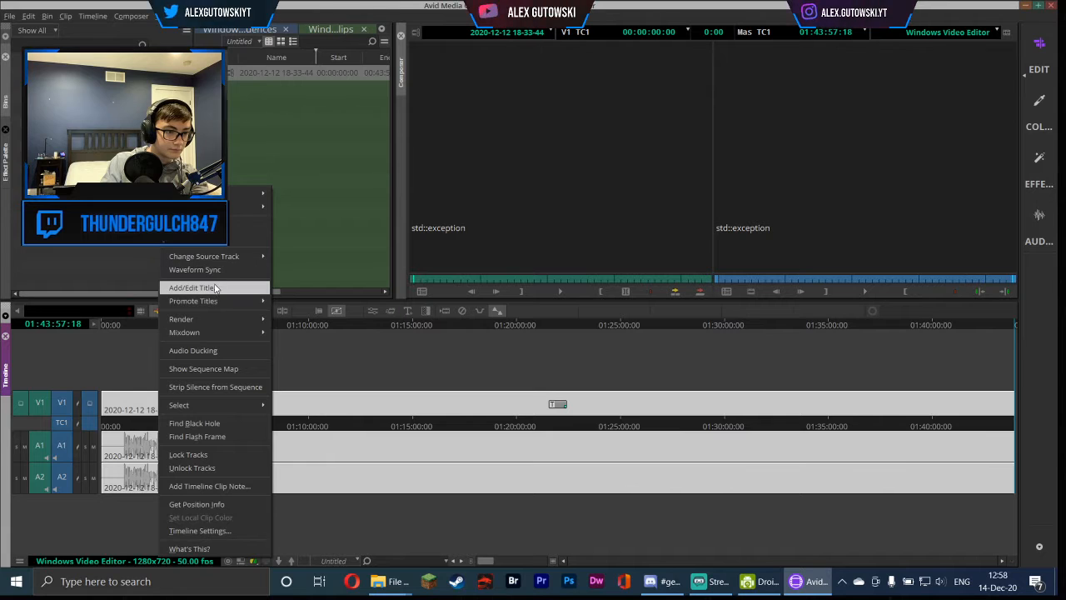
pyautogui.click(329, 363)
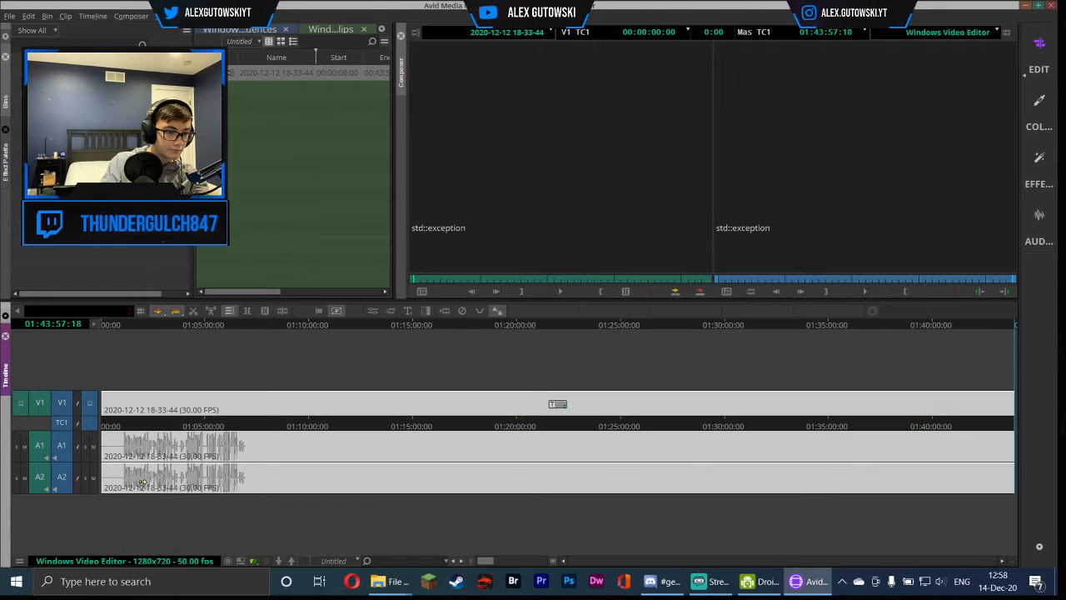
pyautogui.click(204, 420)
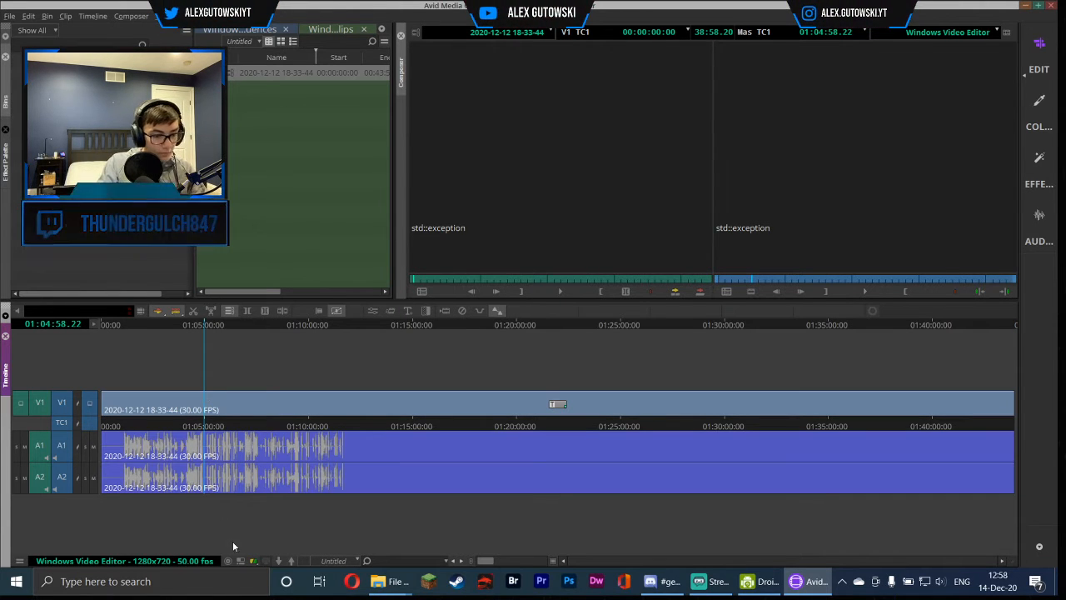
pyautogui.click(243, 486)
pyautogui.press('Delete')
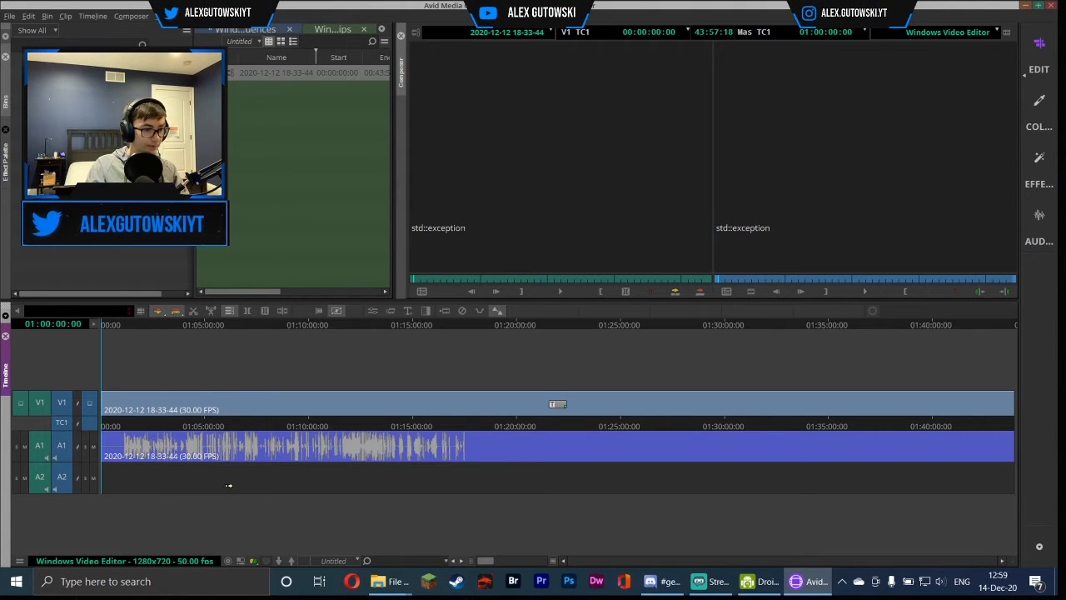
# Click through the timeline tracks and title marker while scrubbing the position indicator along the sequence
pyautogui.click(154, 391)
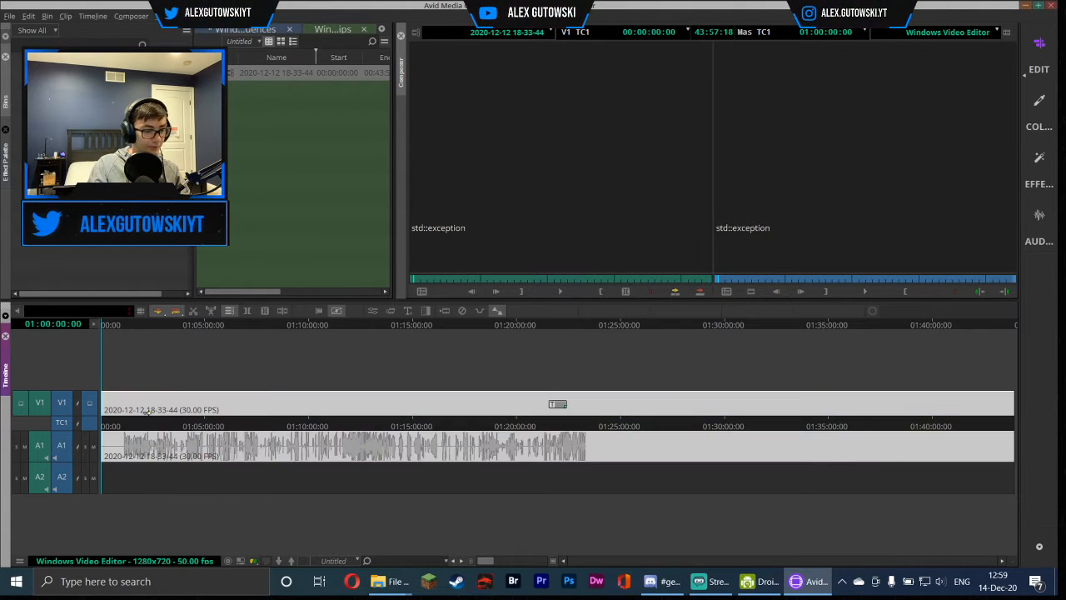
pyautogui.click(164, 368)
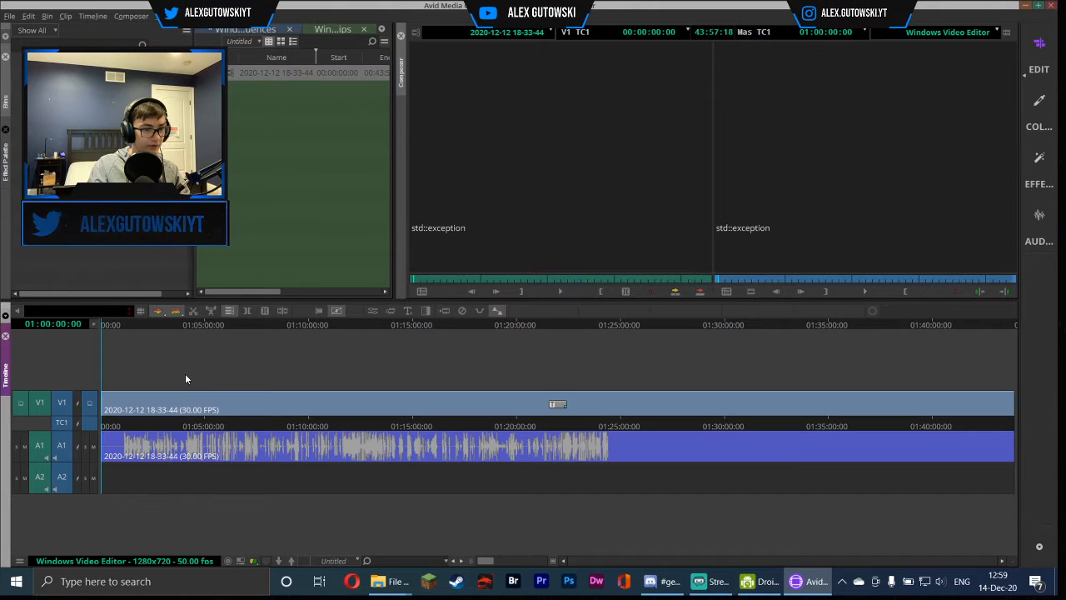
pyautogui.rightClick(185, 404)
pyautogui.click(490, 360)
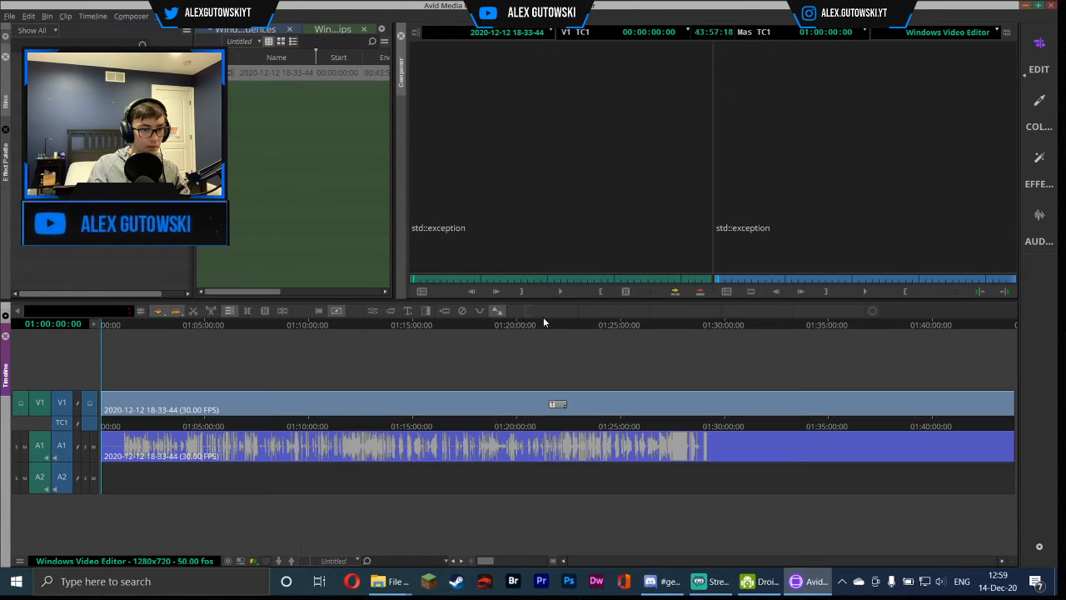
pyautogui.moveTo(544, 323); pyautogui.dragTo(558, 330)
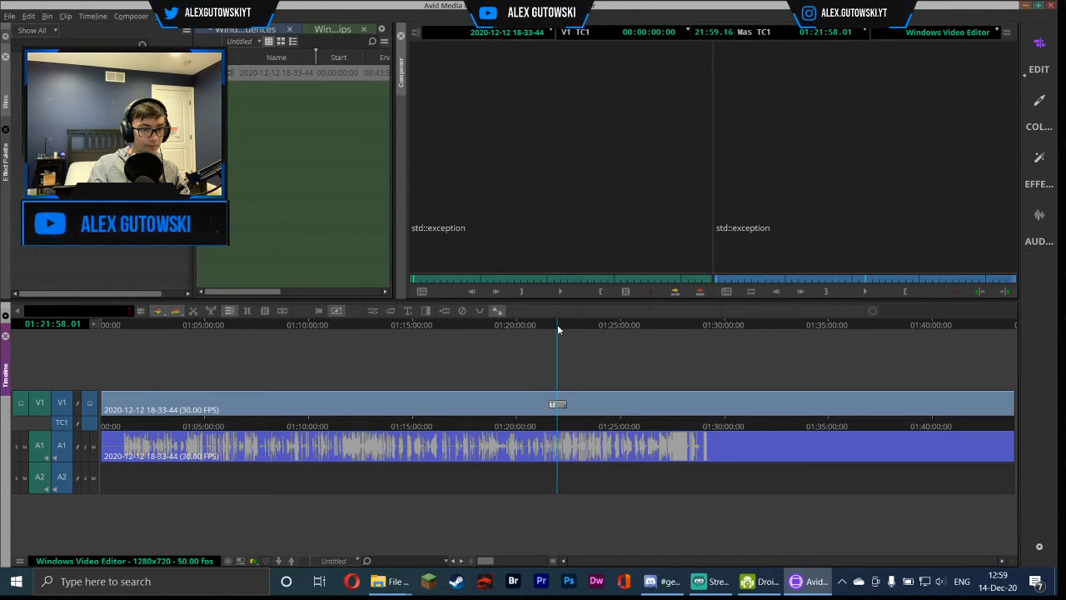
pyautogui.click(558, 405)
pyautogui.click(558, 405)
pyautogui.click(557, 404)
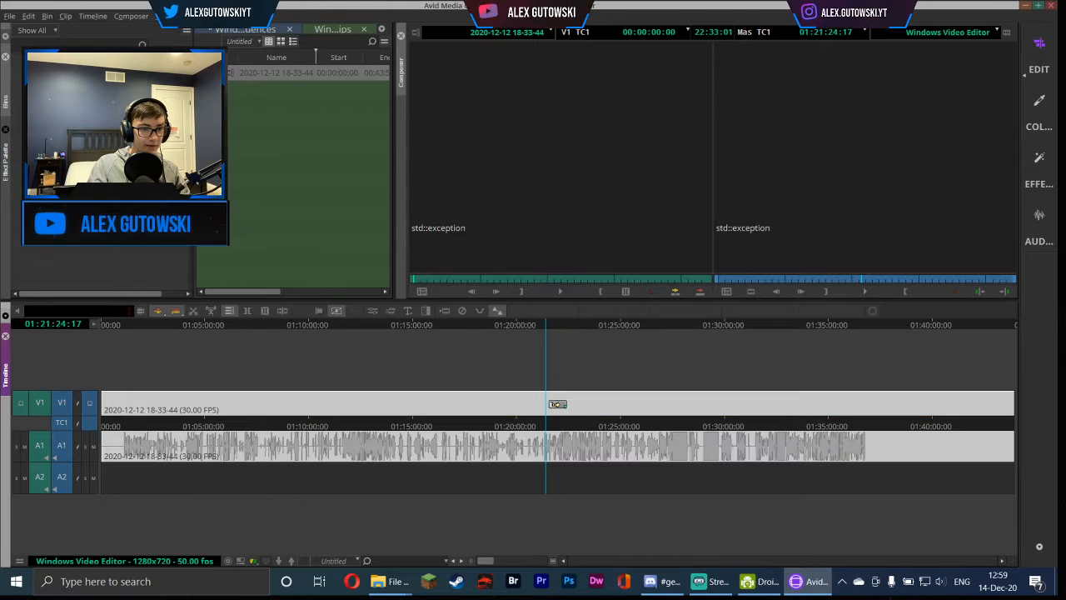
pyautogui.click(556, 354)
pyautogui.click(553, 330)
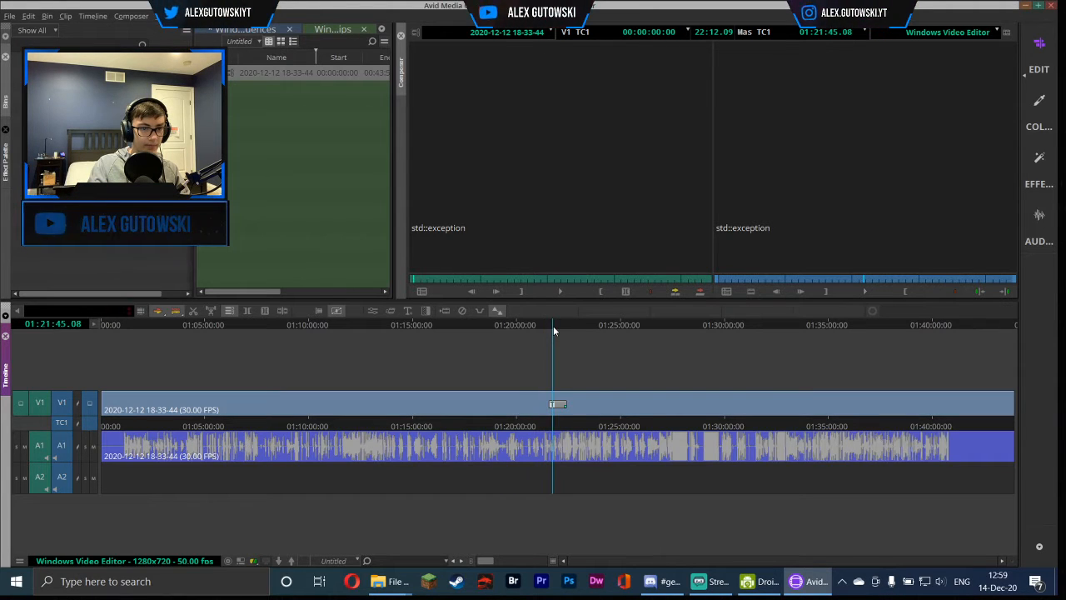
# Play back the sequence from its start in the source and record monitors
pyautogui.click(614, 114)
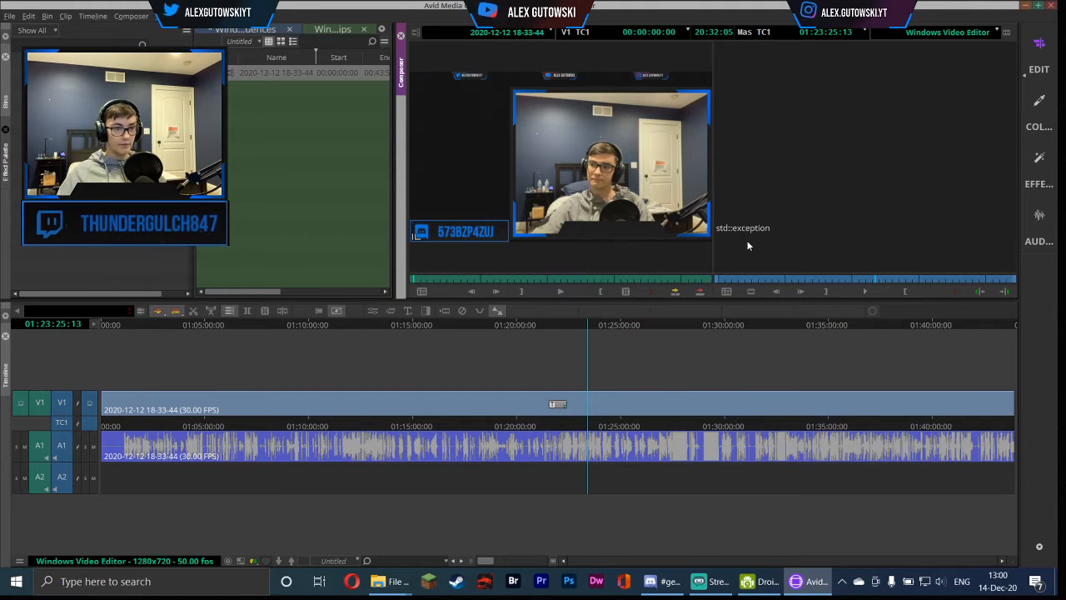
pyautogui.moveTo(133, 325); pyautogui.dragTo(82, 327)
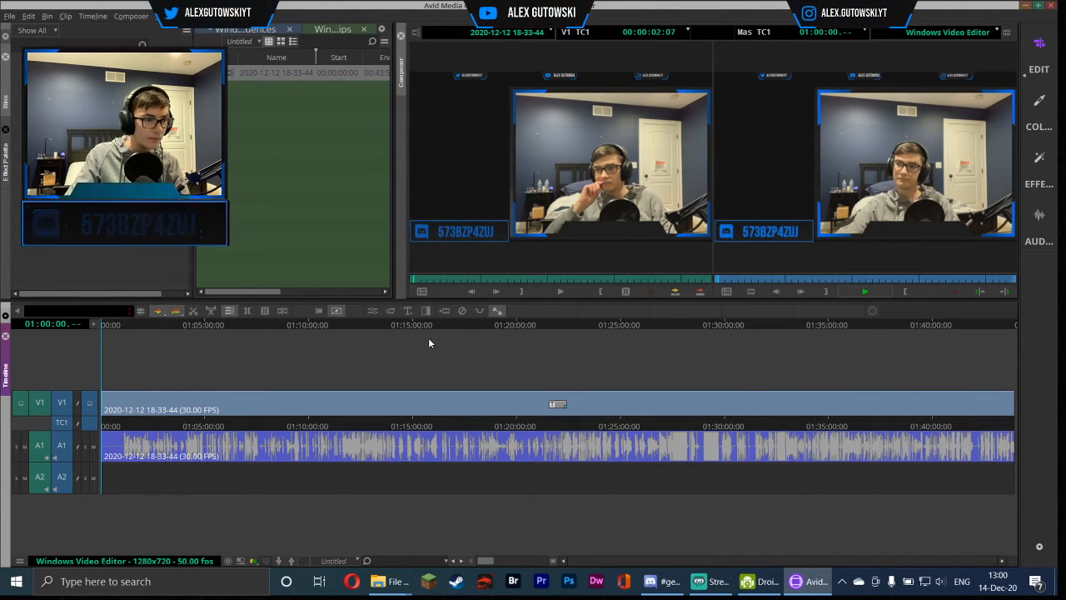
pyautogui.click(725, 279)
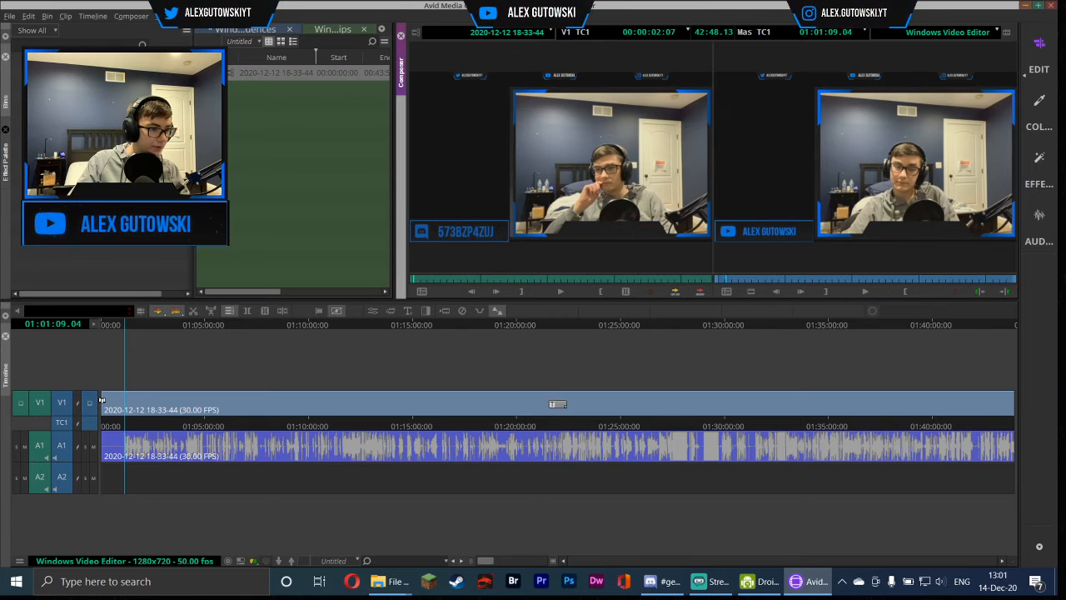
# Try trimming the start of the V1 clip by dragging its edge, and undo the trim
pyautogui.moveTo(100, 401); pyautogui.dragTo(110, 400)
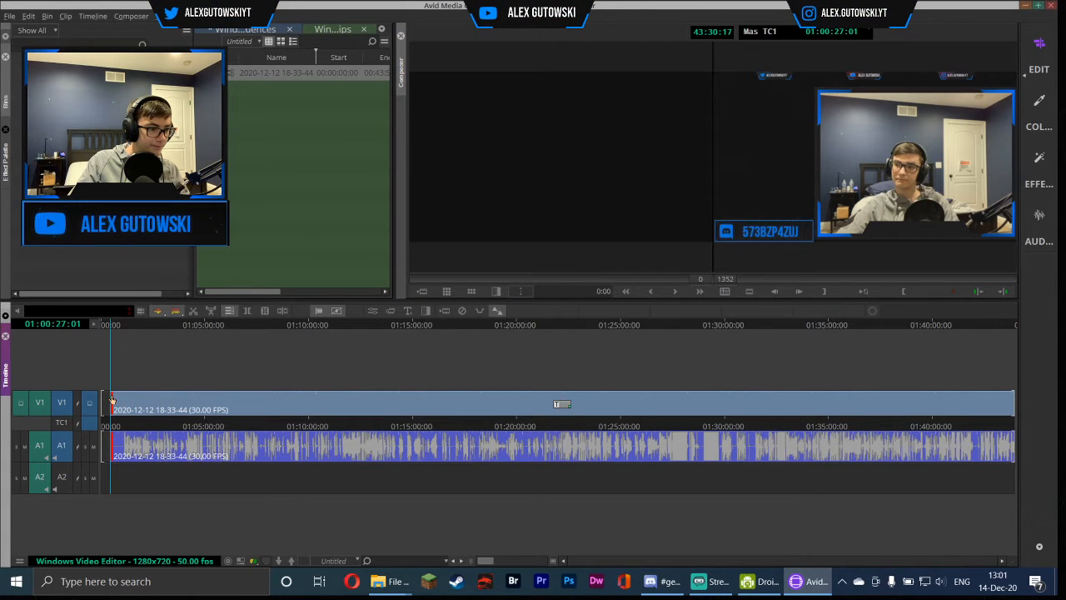
pyautogui.hotkey('ctrl', 'z')
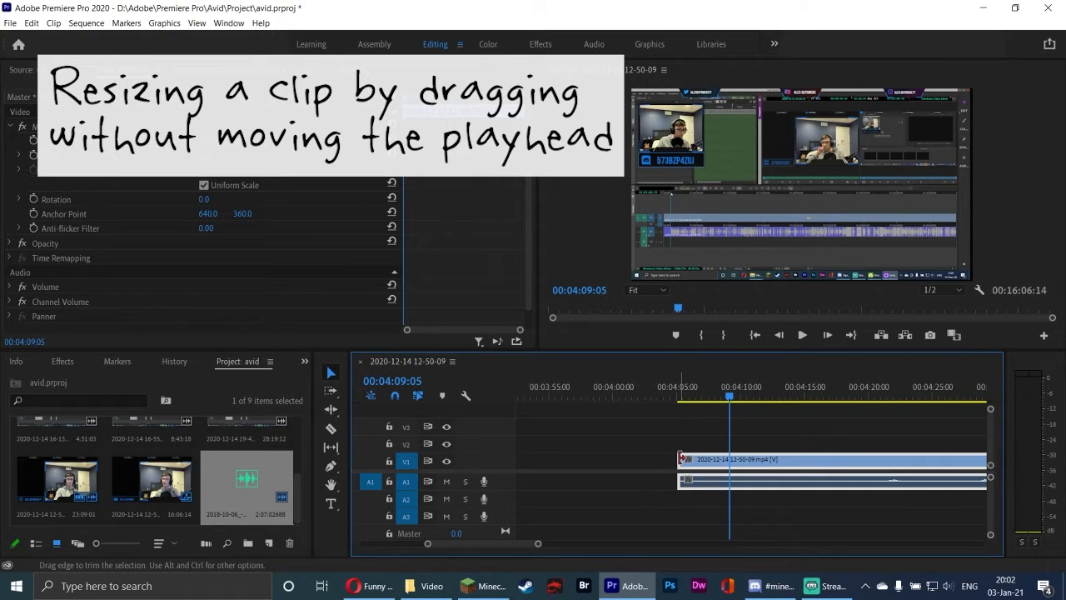
pyautogui.moveTo(683, 459); pyautogui.dragTo(730, 443)
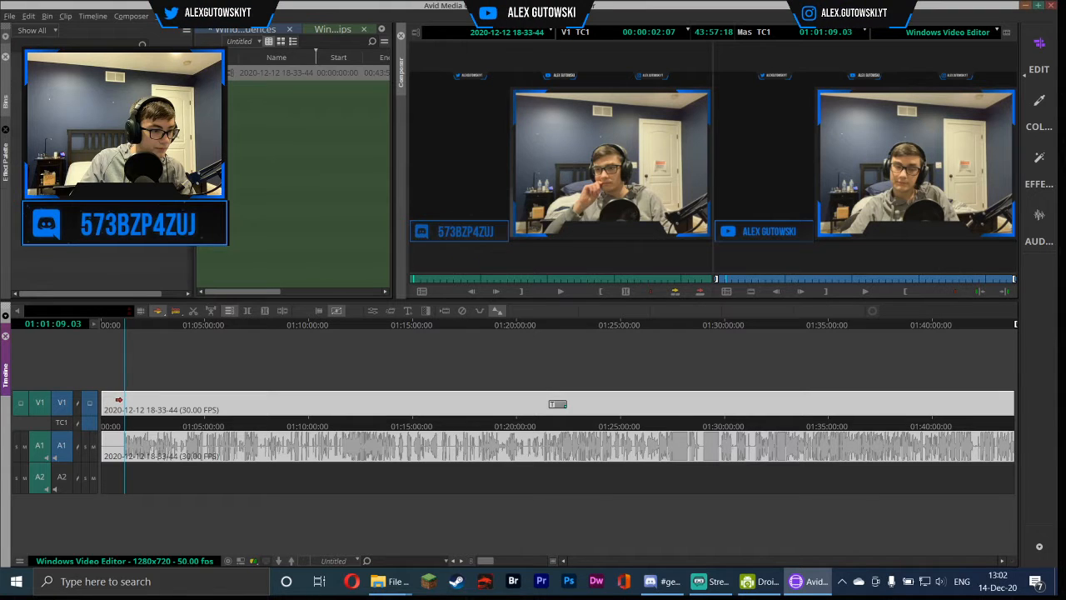
# Split the clip at the position indicator and delete the short segment before the cut
pyautogui.click(283, 311)
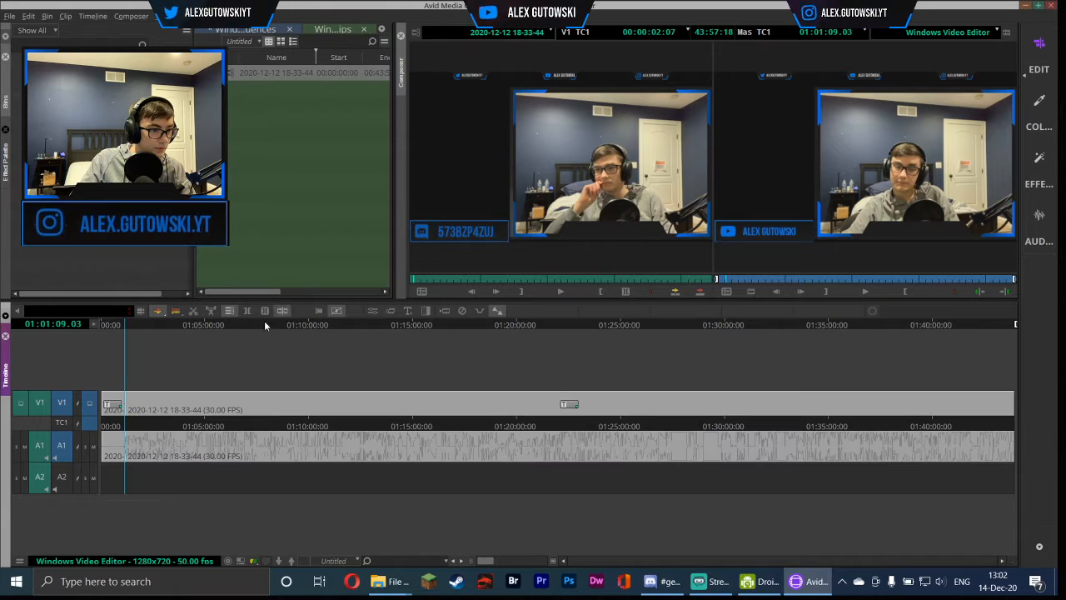
pyautogui.click(109, 402)
pyautogui.press('Escape')
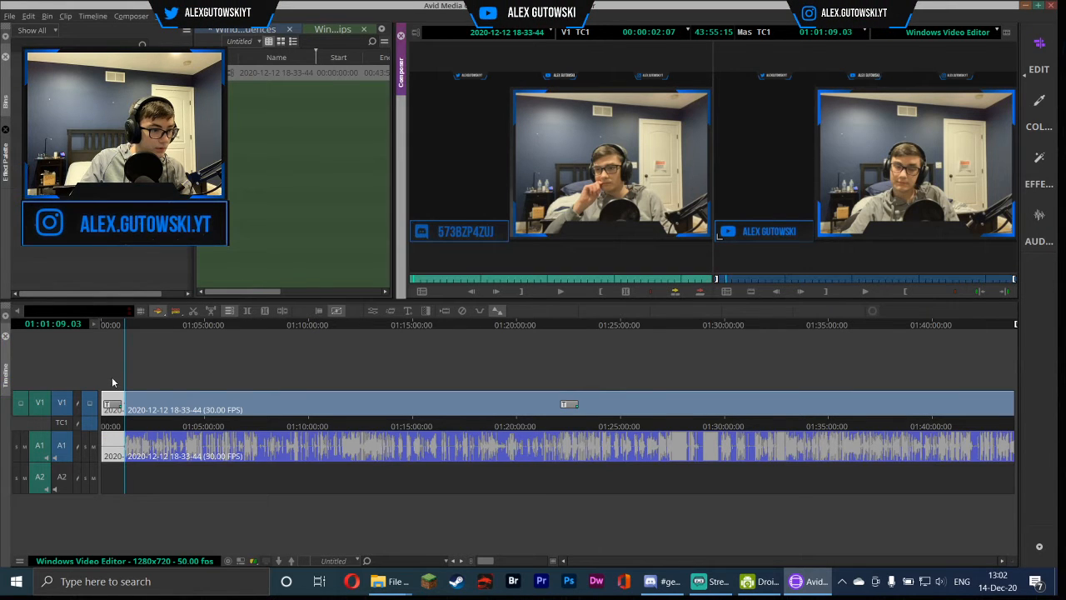
pyautogui.click(111, 413)
pyautogui.click(110, 395)
pyautogui.press('Delete')
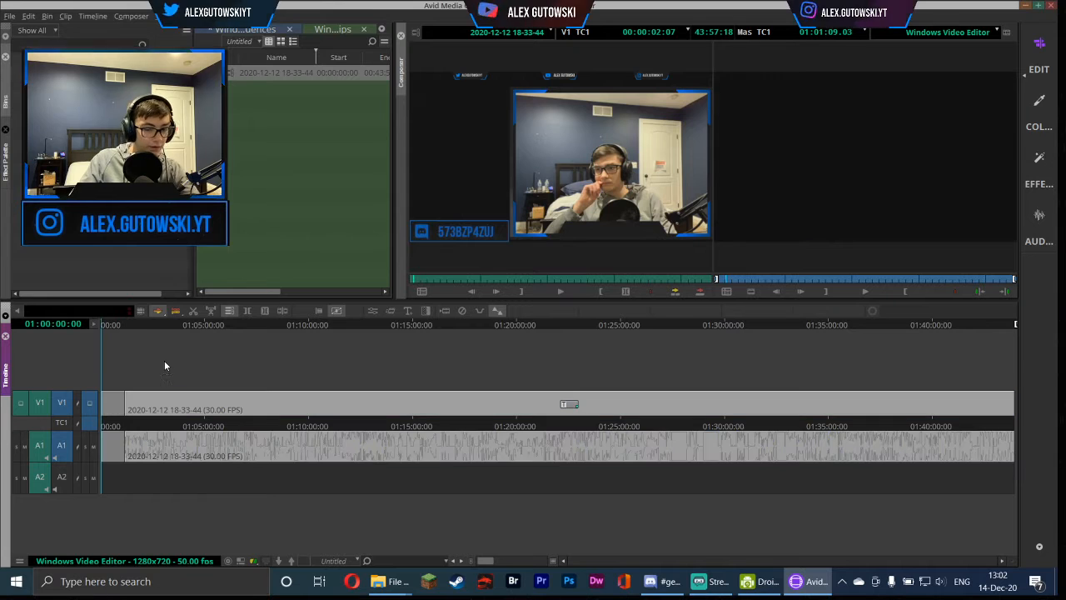
# Move the remaining V1 clip to the start of the sequence to close the gap
pyautogui.click(106, 400)
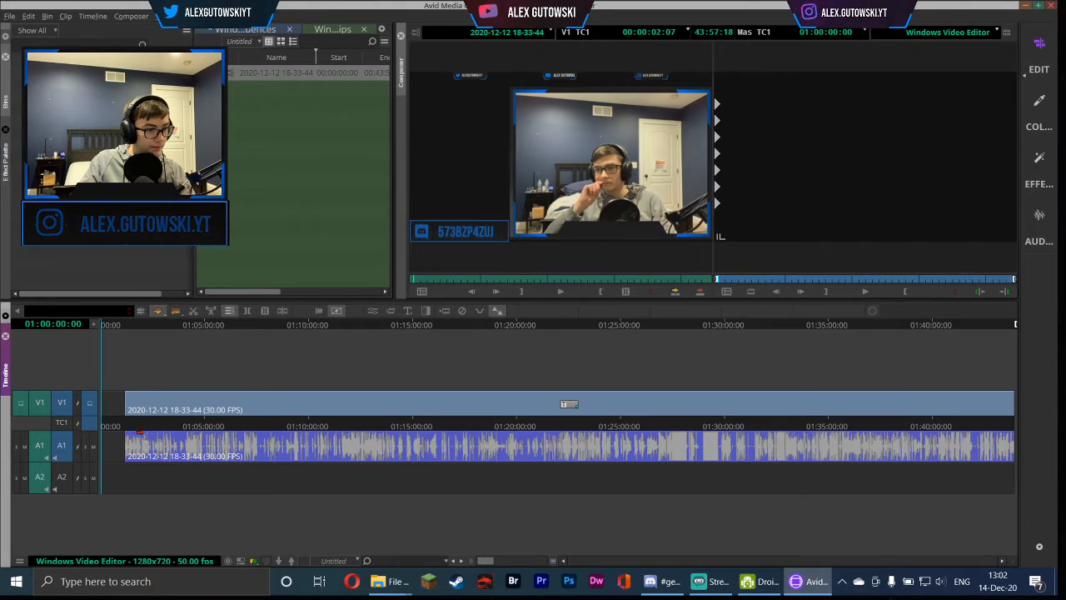
pyautogui.click(147, 401)
pyautogui.moveTo(144, 403); pyautogui.dragTo(119, 400)
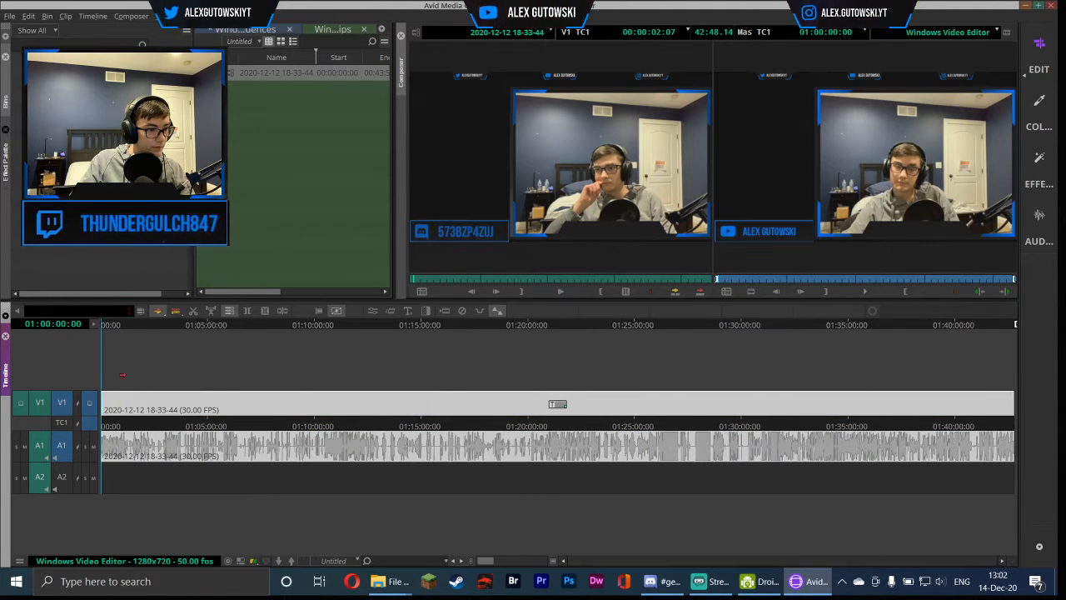
# Play back the edited sequence from its start in the record monitor
pyautogui.click(141, 312)
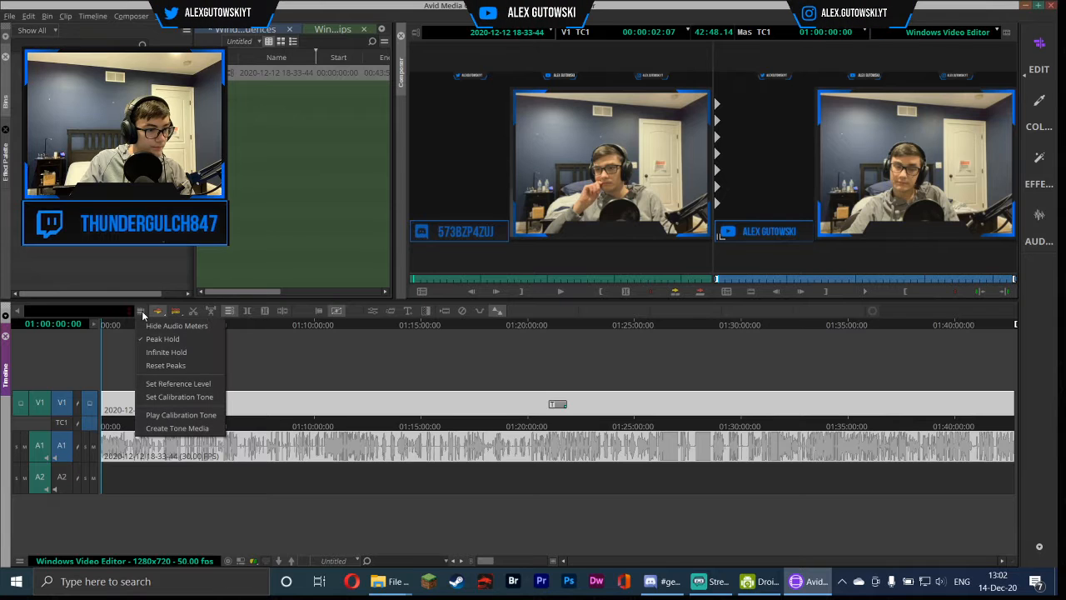
pyautogui.click(236, 316)
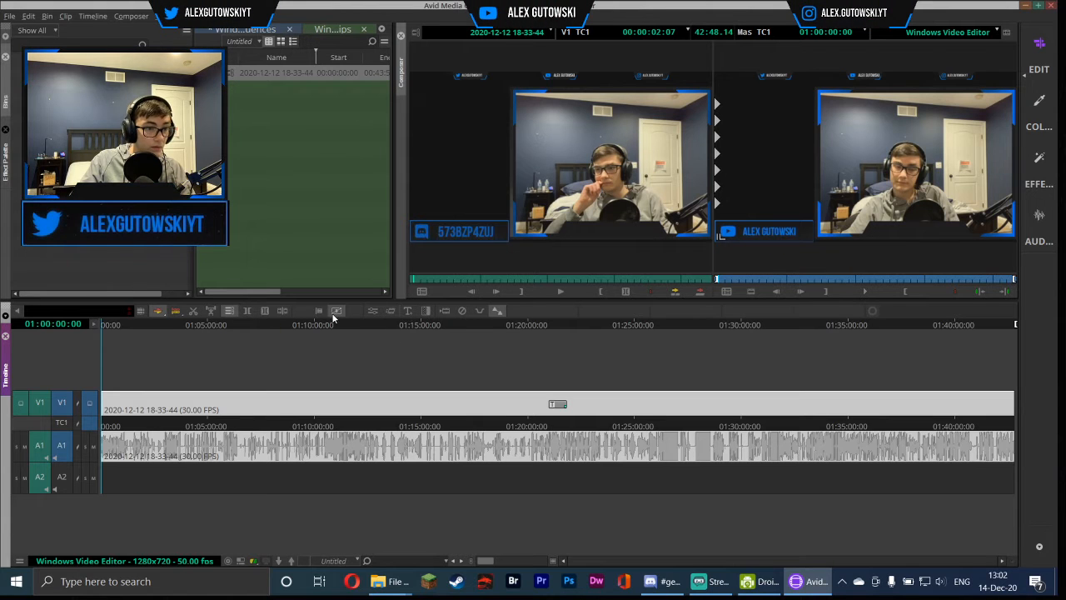
pyautogui.click(103, 324)
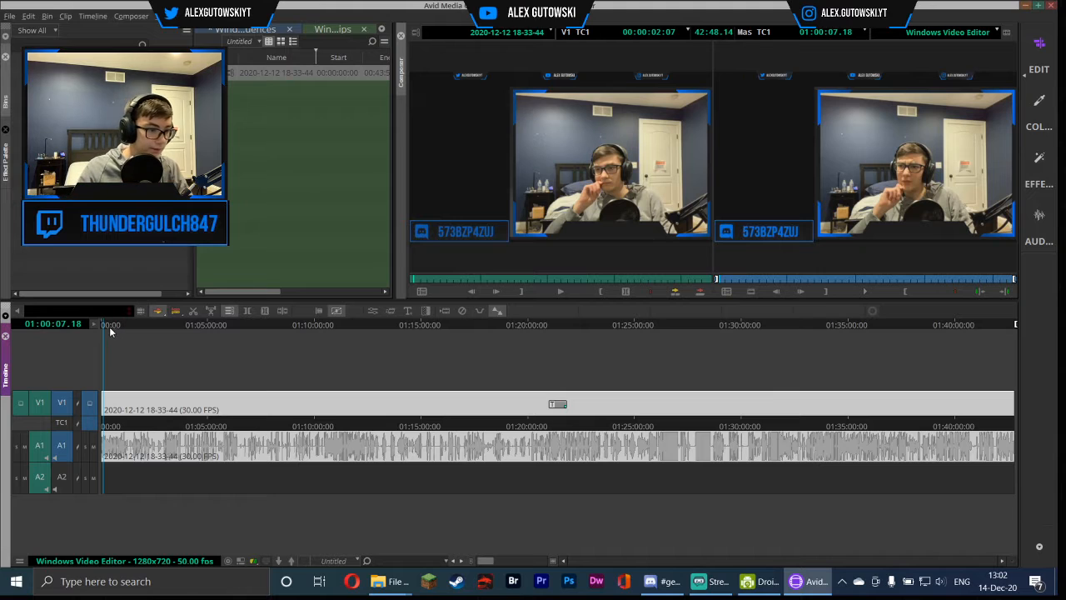
pyautogui.moveTo(114, 324); pyautogui.dragTo(83, 327)
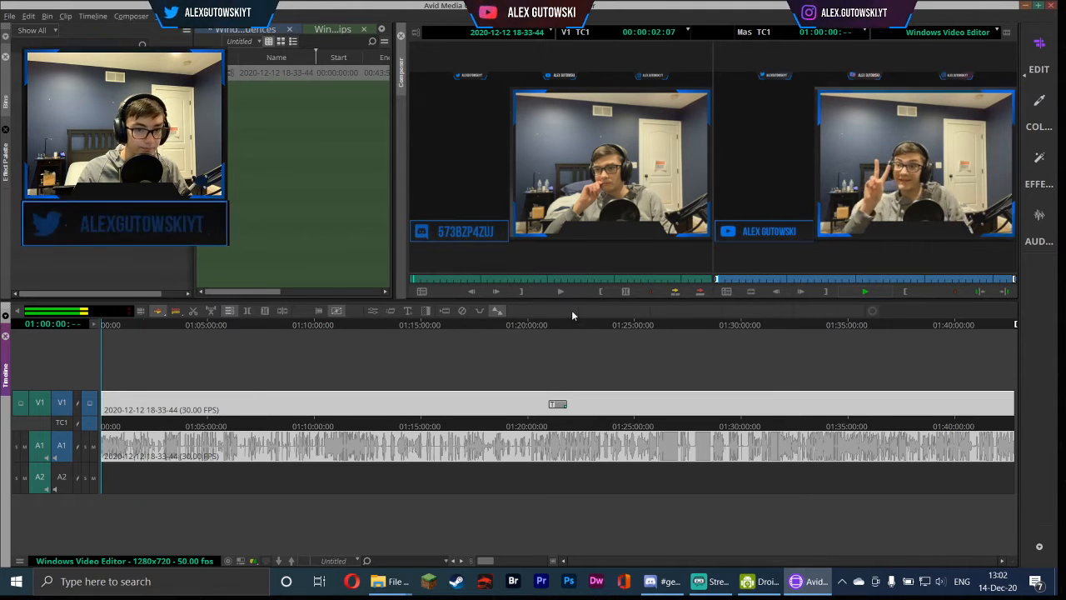
pyautogui.click(143, 324)
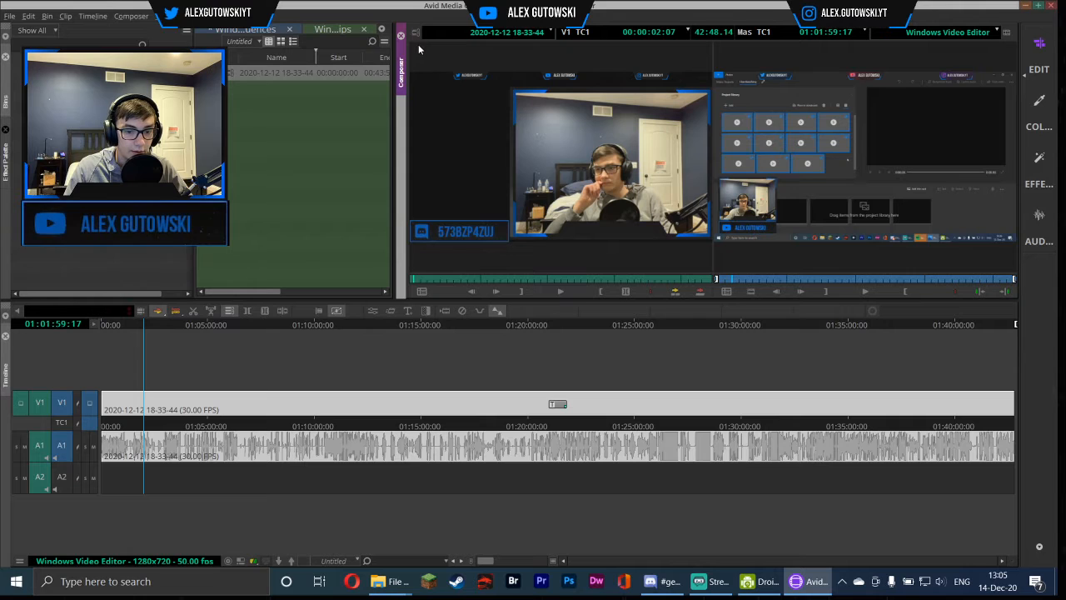
pyautogui.click(711, 581)
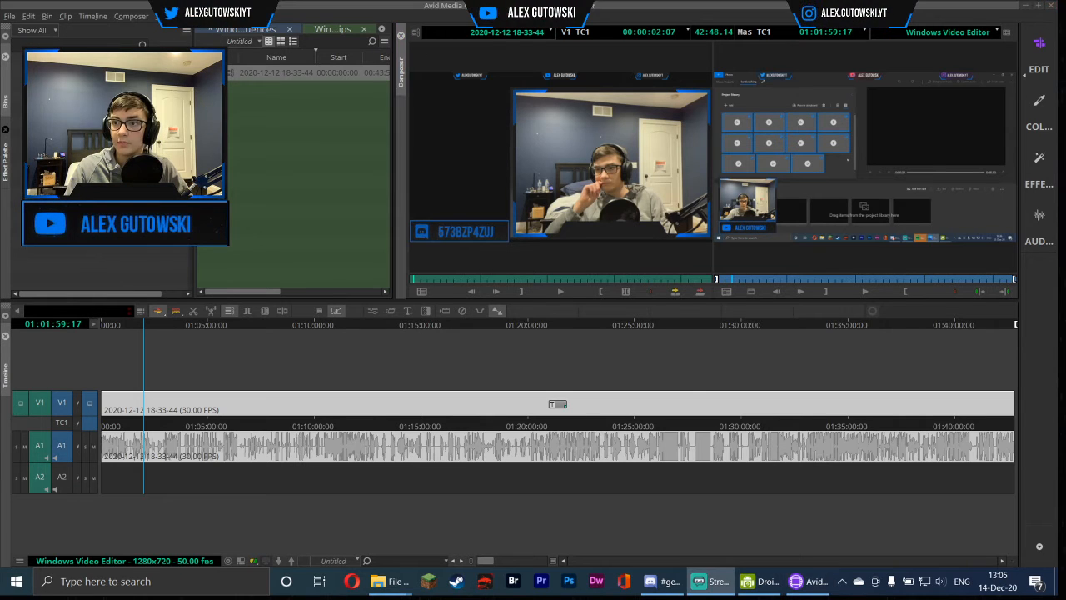
pyautogui.click(745, 5)
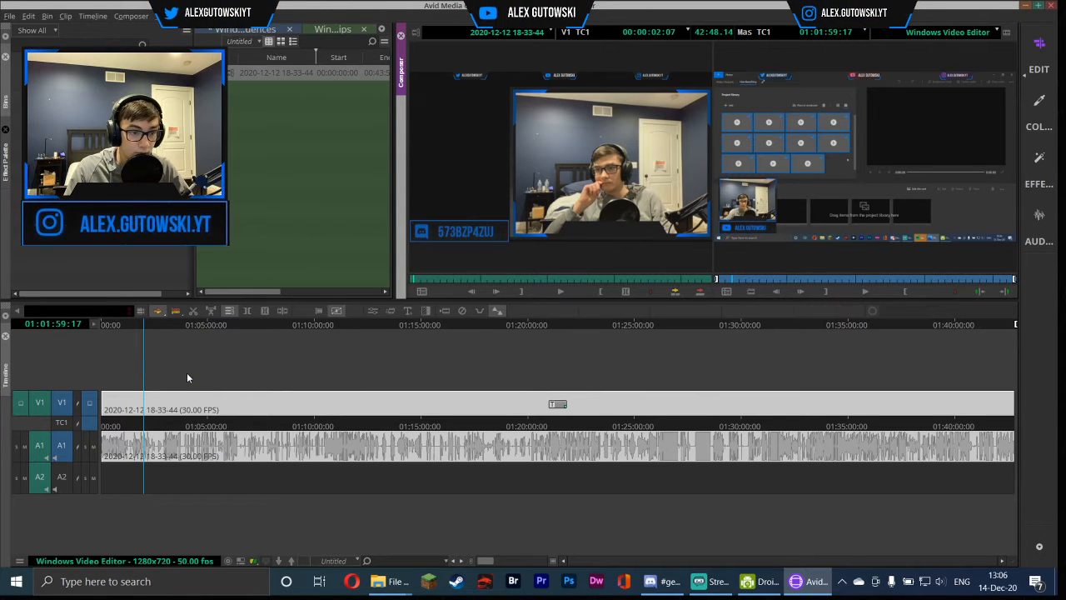
pyautogui.click(865, 288)
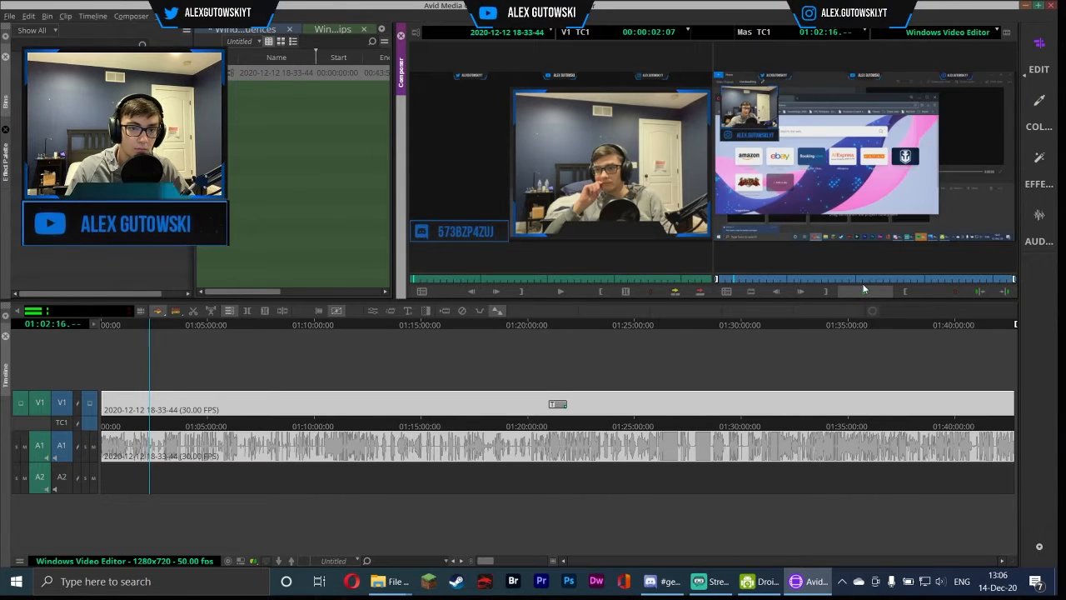
pyautogui.click(864, 291)
pyautogui.click(145, 325)
pyautogui.click(868, 294)
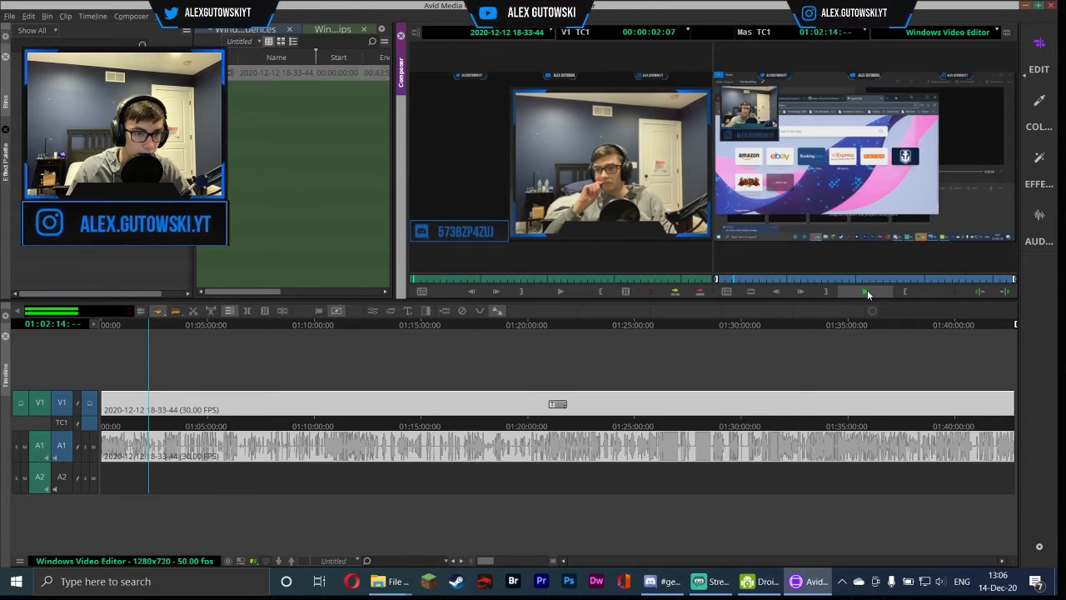
pyautogui.click(868, 294)
# Zoom into the timeline and add an edit splitting the clip at about 01:02:16
pyautogui.moveTo(485, 561); pyautogui.dragTo(523, 561)
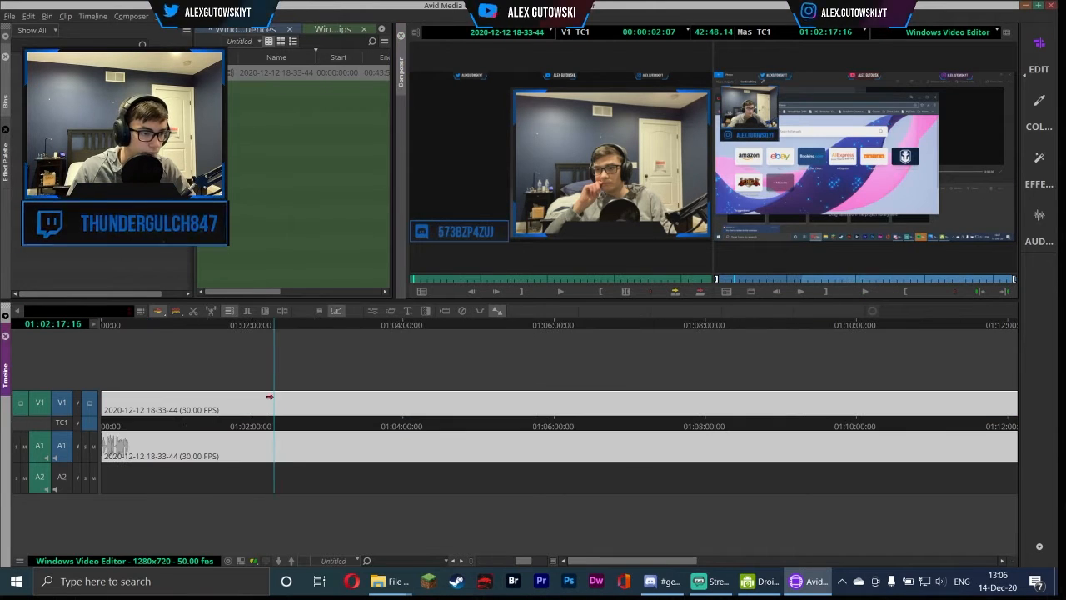
pyautogui.click(267, 325)
pyautogui.press('space')
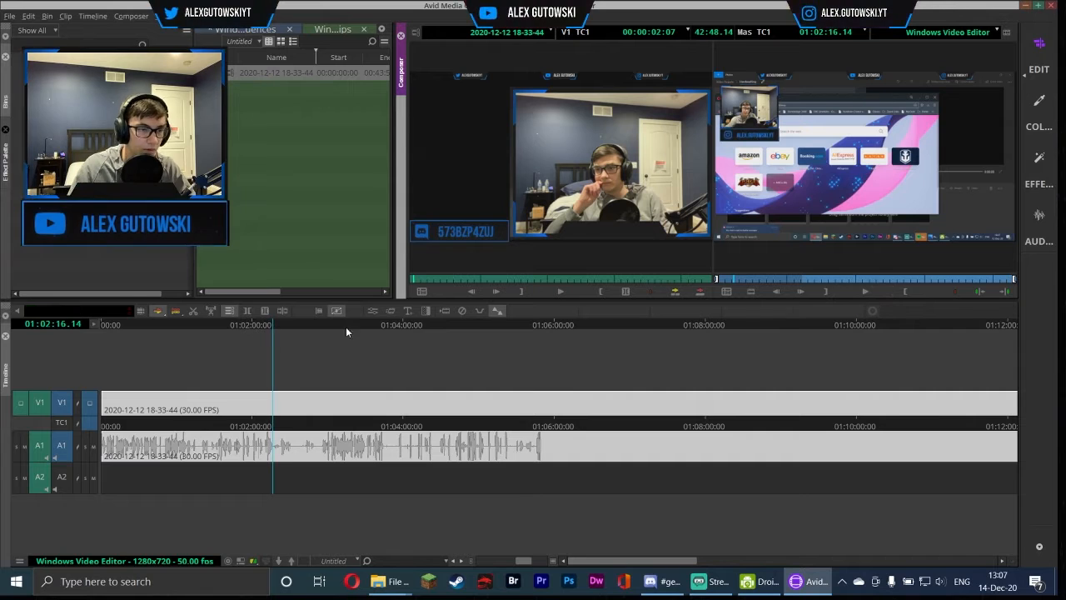
pyautogui.click(284, 312)
# Play past the first cut and split the clip again at about 01:03:00
pyautogui.click(861, 293)
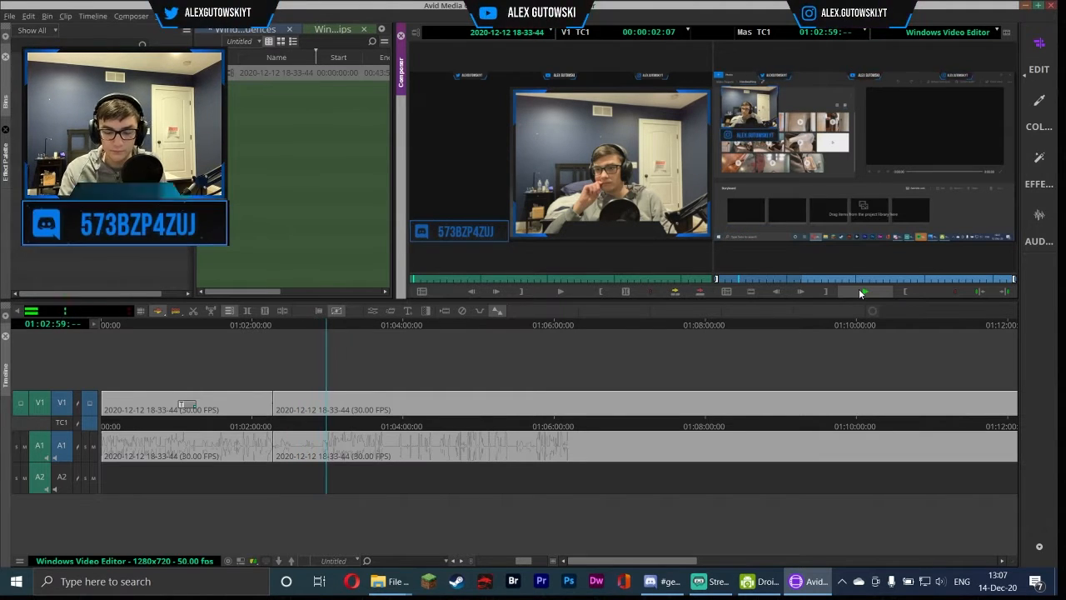
pyautogui.click(861, 291)
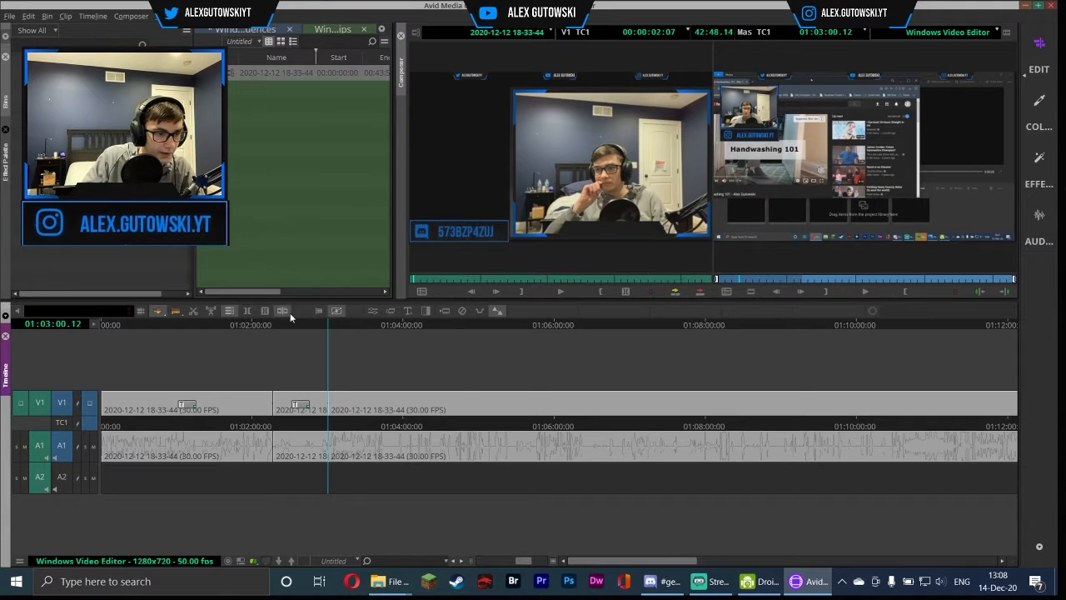
pyautogui.click(777, 291)
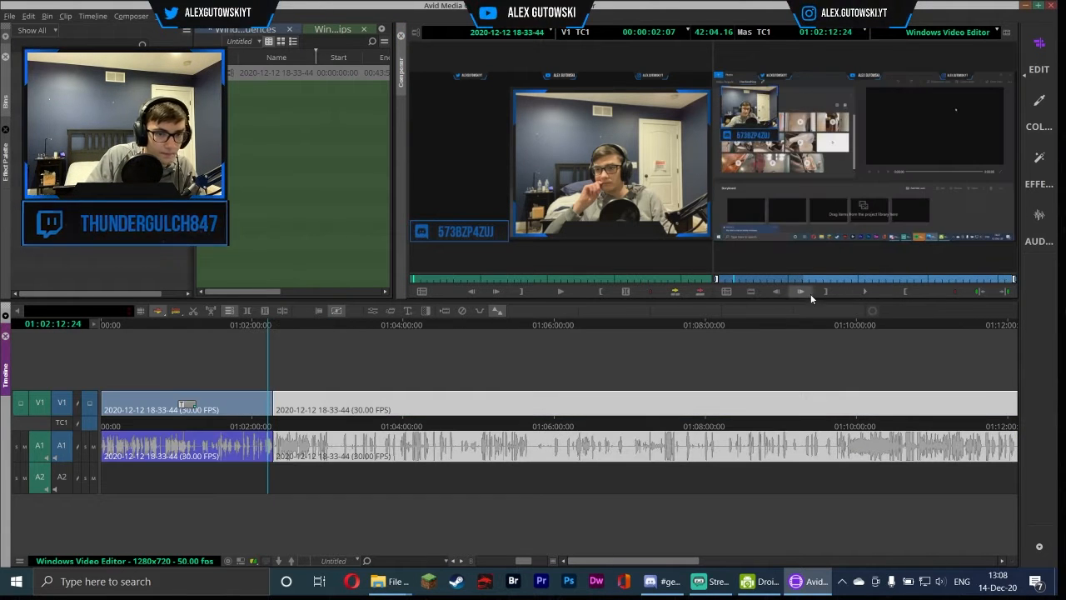
# Play and scrub through the sequence around the new cuts
pyautogui.click(873, 294)
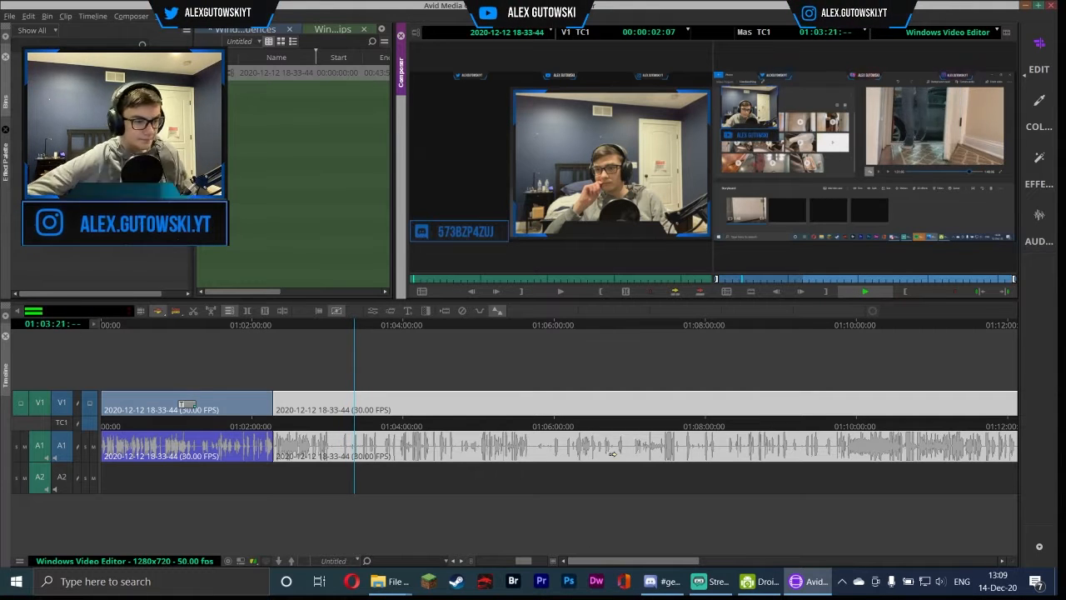
pyautogui.click(872, 291)
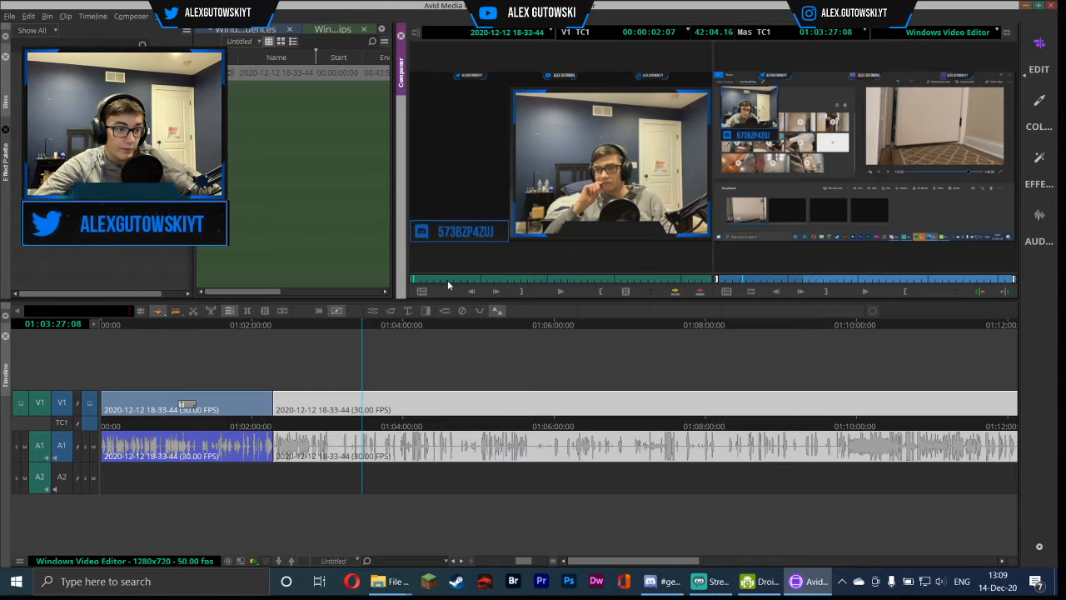
pyautogui.moveTo(362, 325); pyautogui.dragTo(337, 327)
pyautogui.click(867, 292)
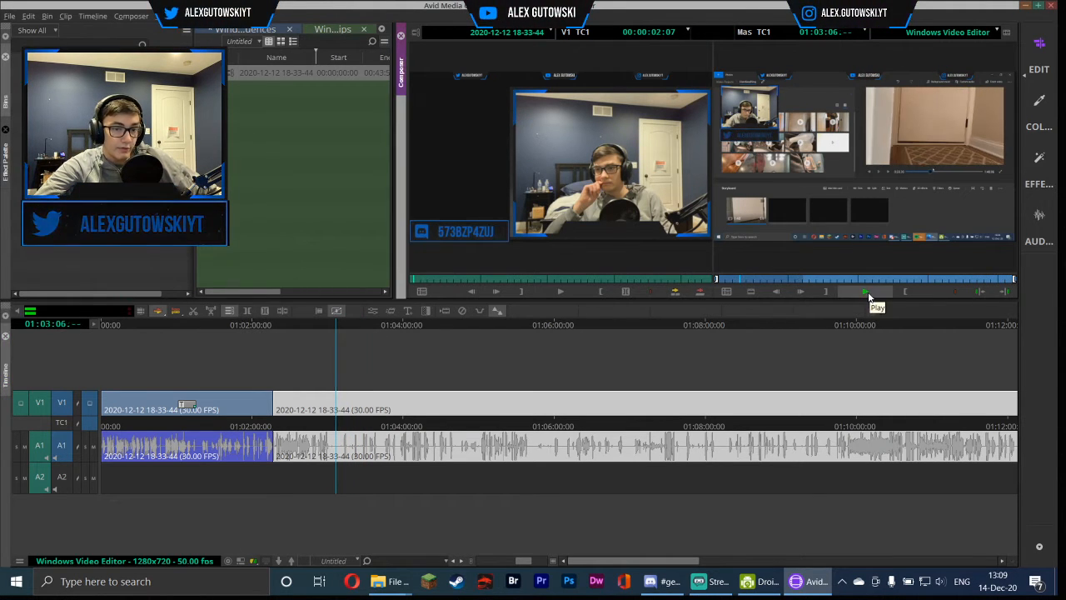
pyautogui.click(325, 321)
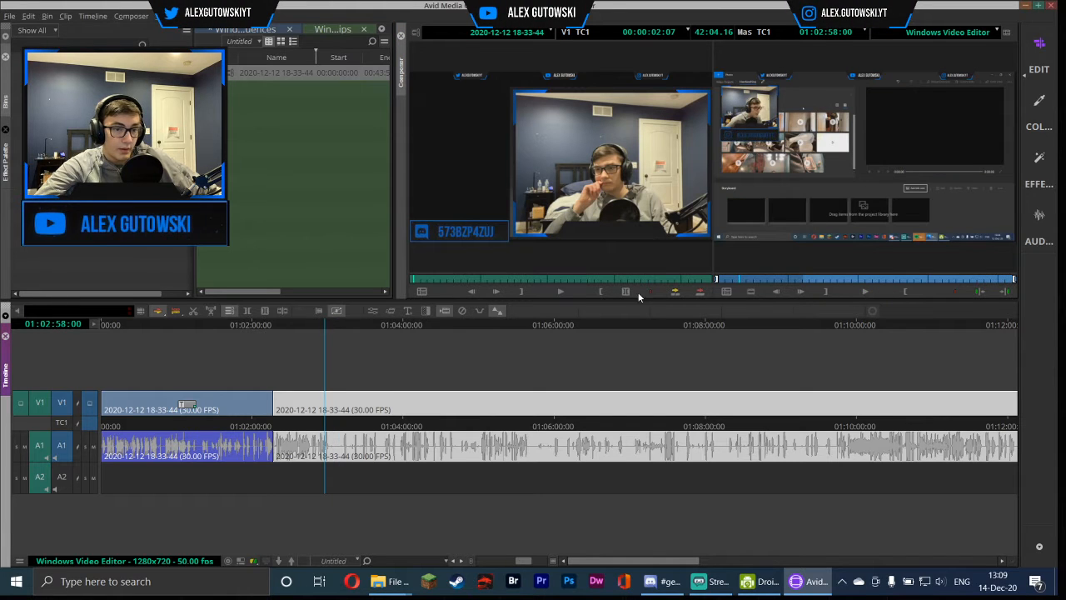
# Undo the accidental change made from the record monitor controls
pyautogui.click(863, 281)
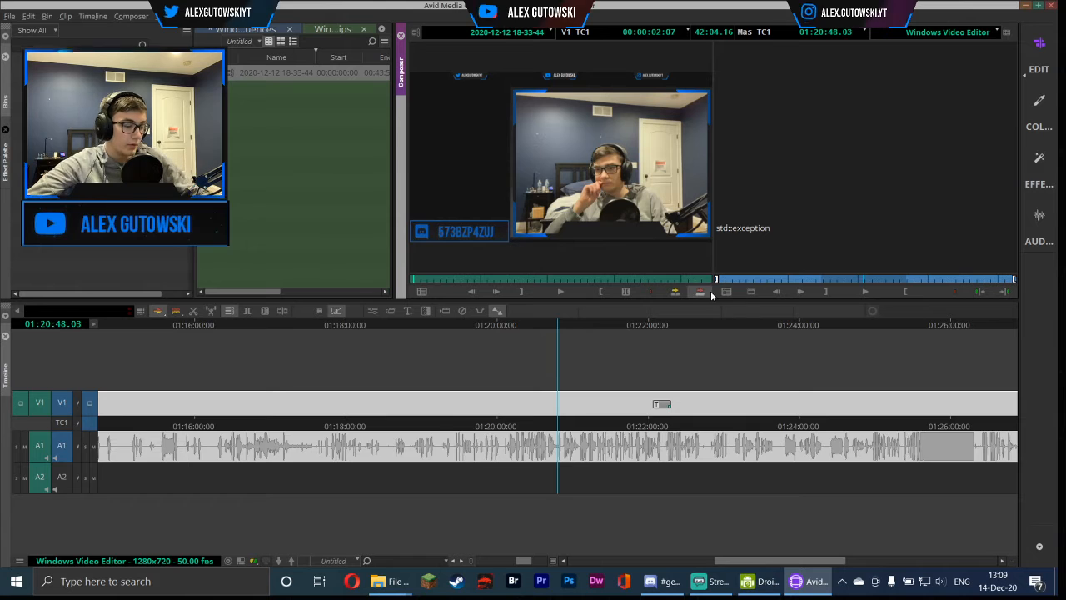
pyautogui.hotkey('ctrl', 'z')
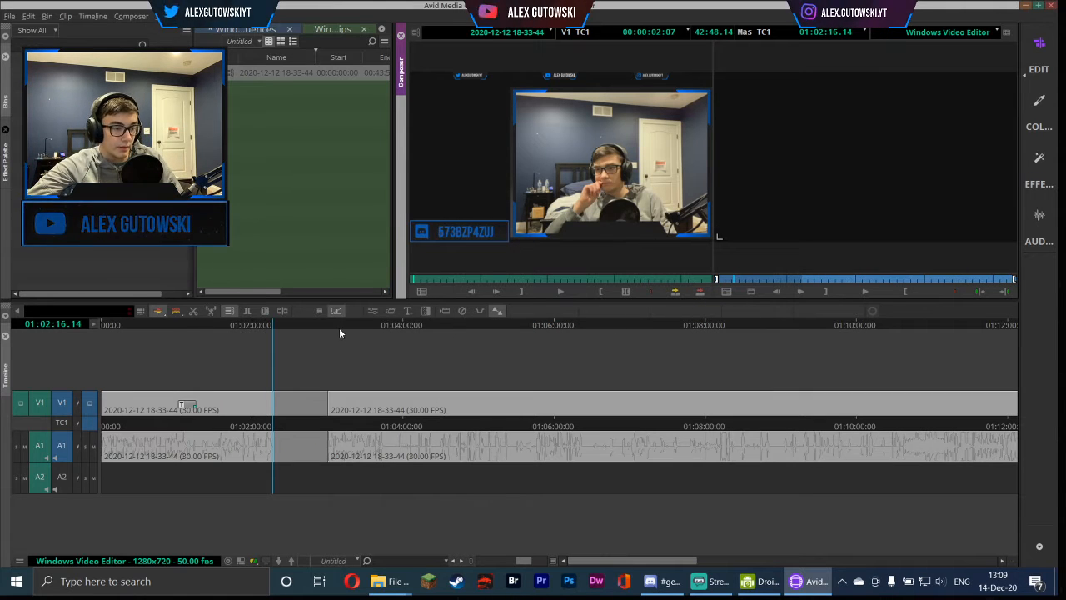
# Add a new V2 video track to the sequence
pyautogui.click(318, 314)
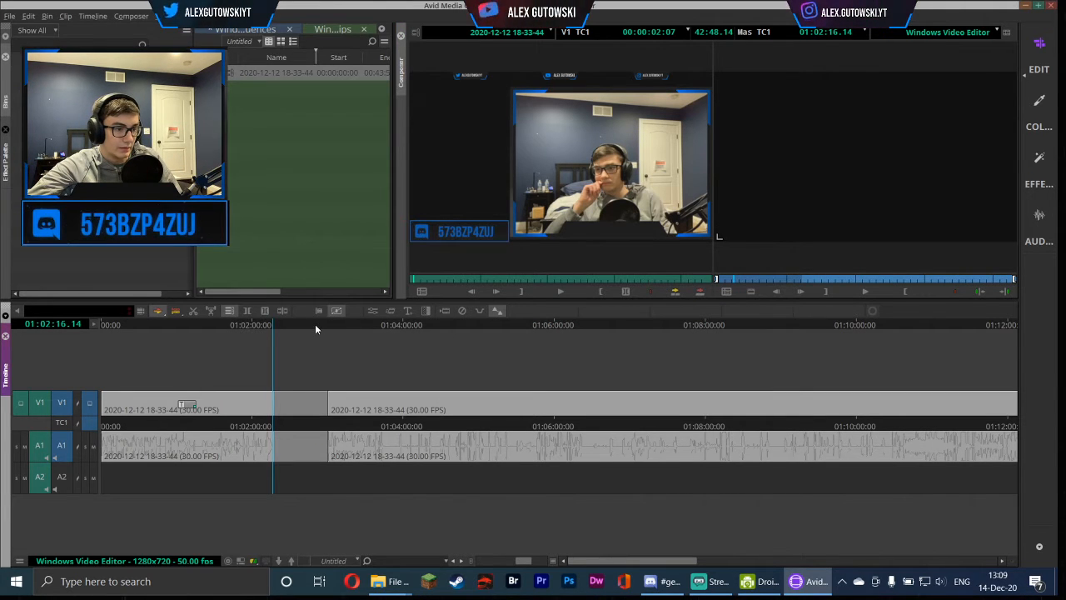
pyautogui.click(316, 328)
pyautogui.hotkey('ctrl', 'y')
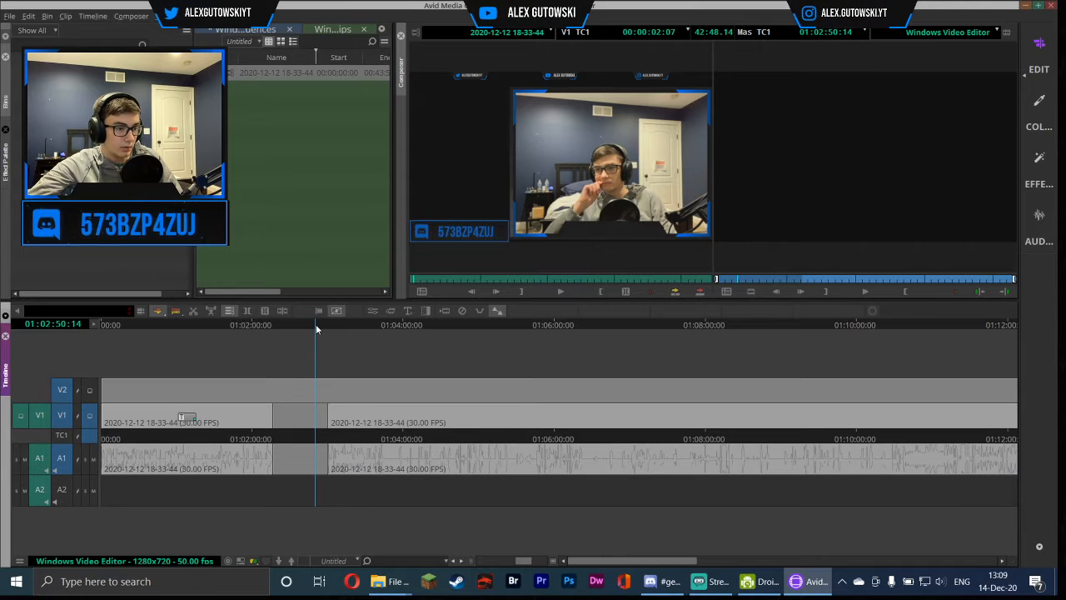
# Play on and split the clip again at about 01:03:12
pyautogui.click(863, 292)
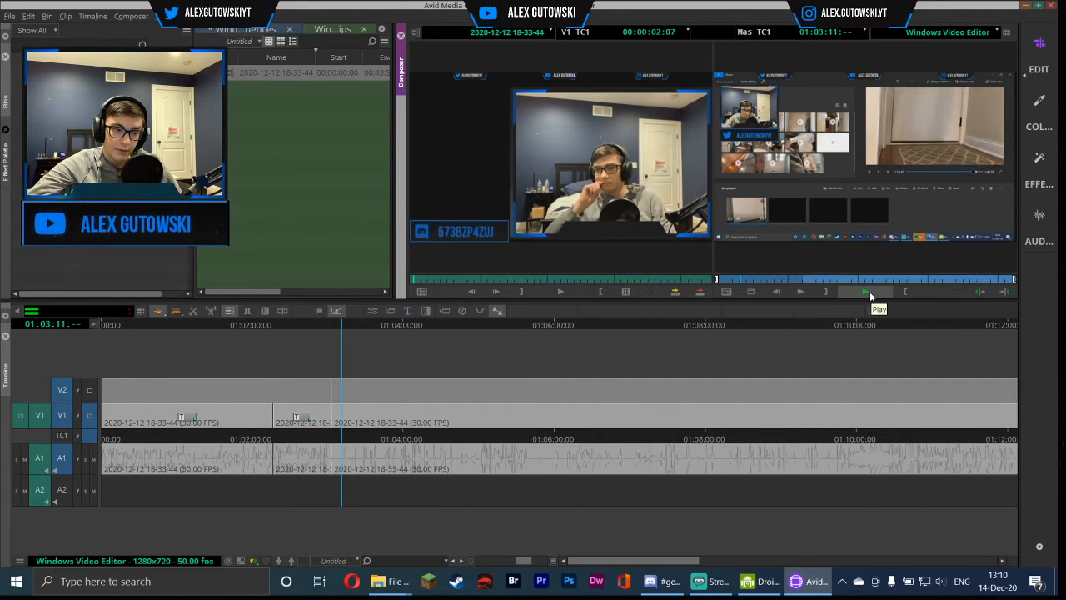
pyautogui.click(871, 294)
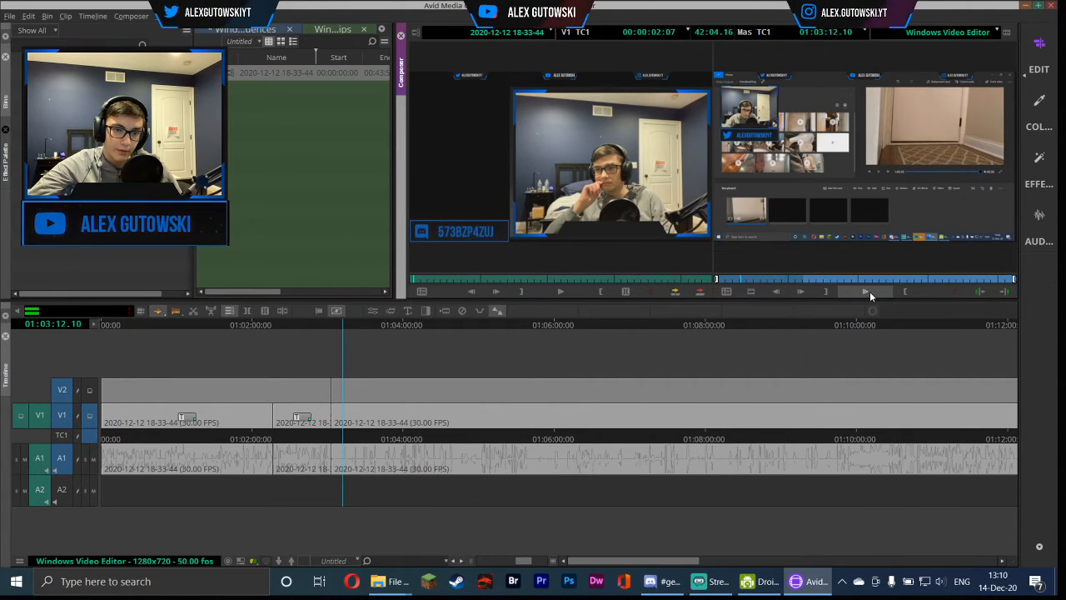
pyautogui.click(271, 310)
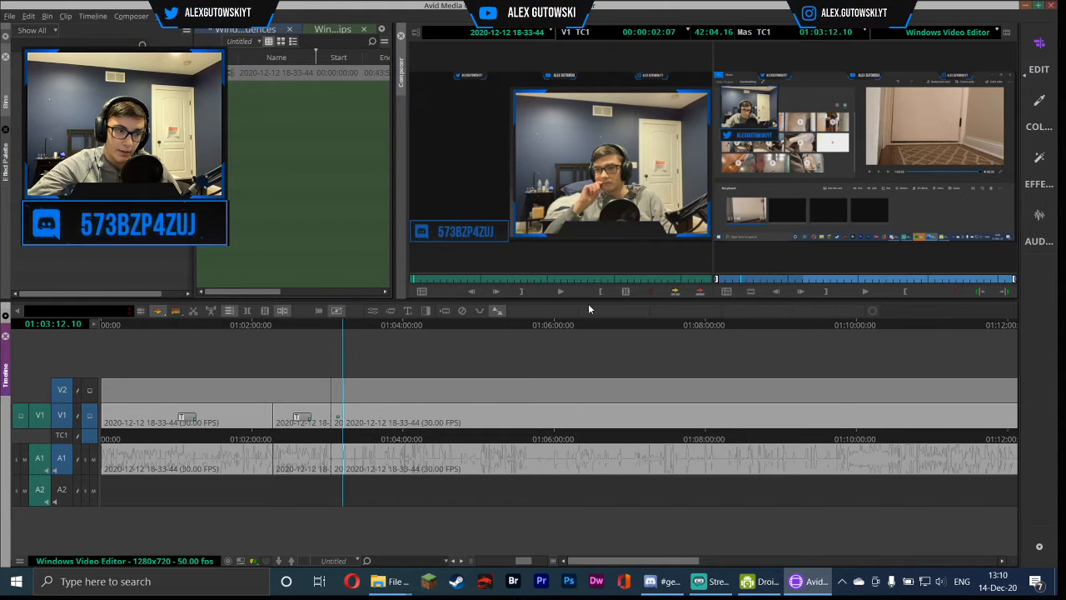
# Select the short segment between the last two cuts on V1 and delete it
pyautogui.click(865, 291)
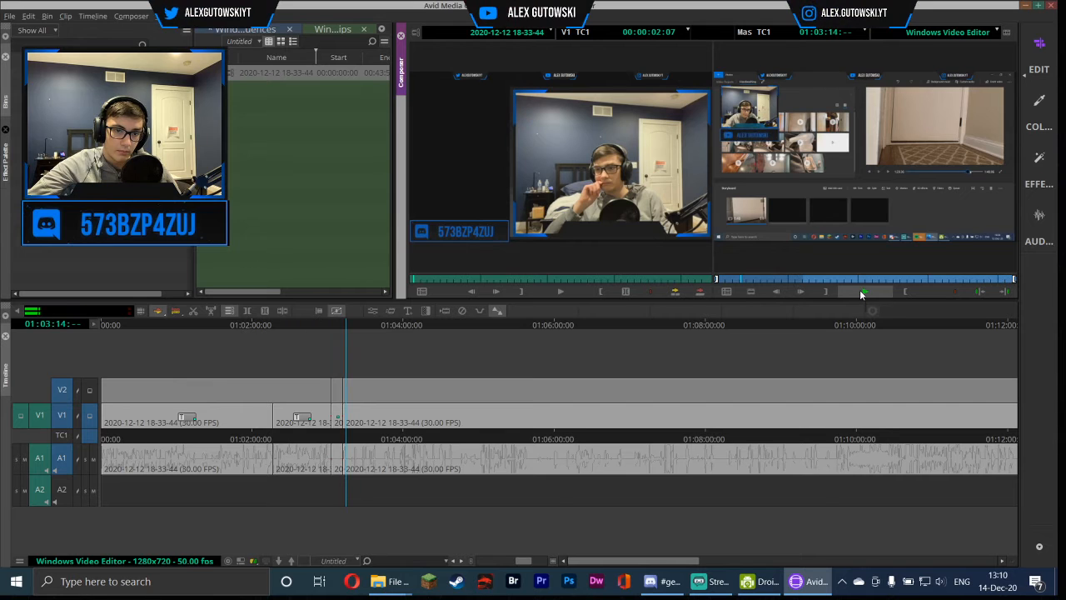
pyautogui.click(861, 291)
pyautogui.click(336, 391)
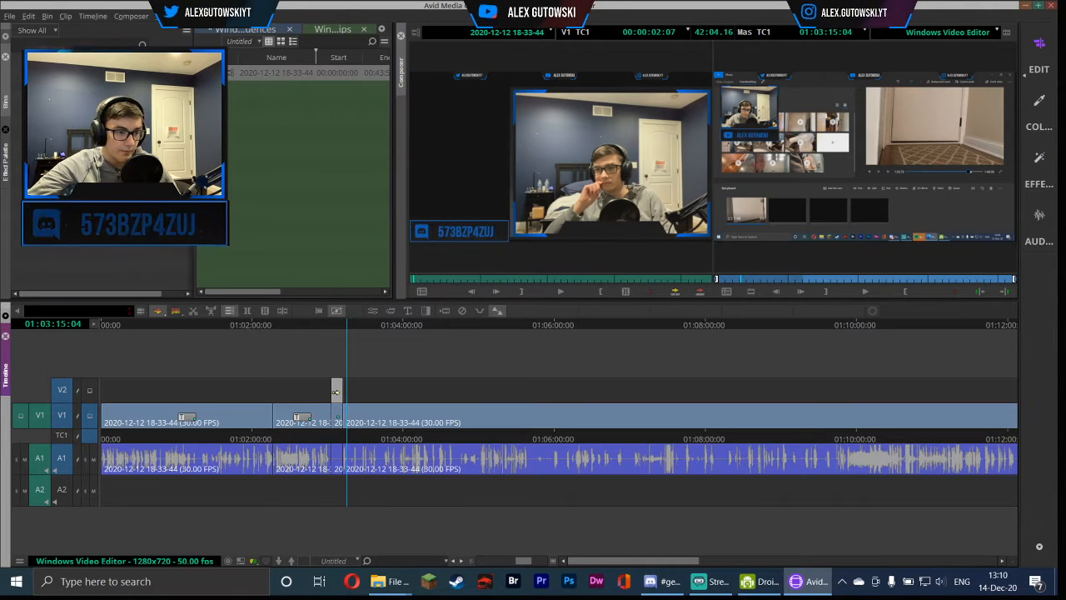
pyautogui.click(337, 409)
pyautogui.press('Delete')
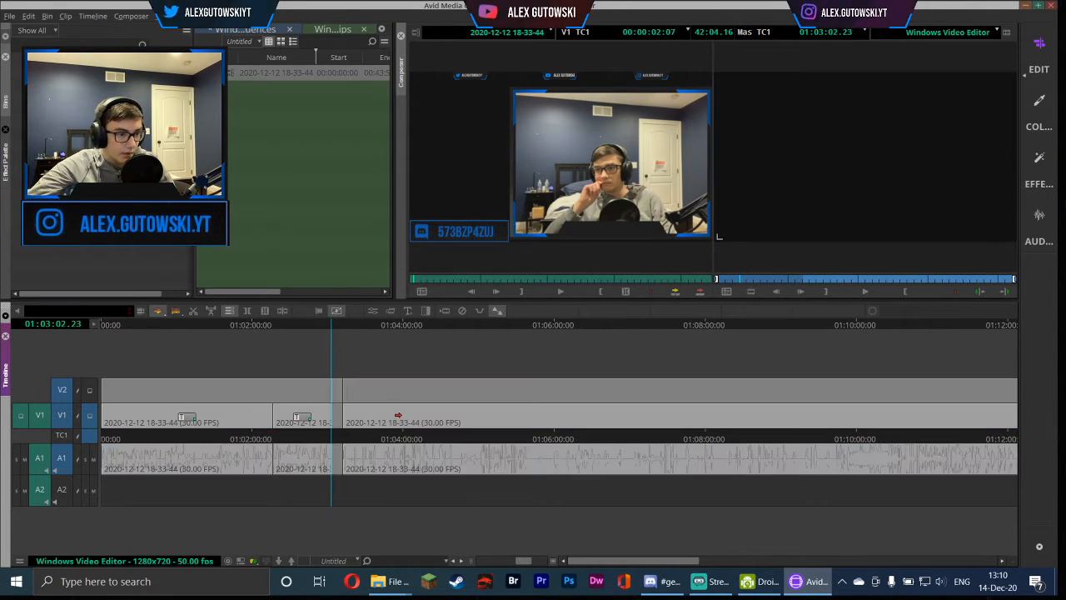
# Move the following clip left to close the gap left by the deleted segment
pyautogui.moveTo(397, 415); pyautogui.dragTo(385, 420)
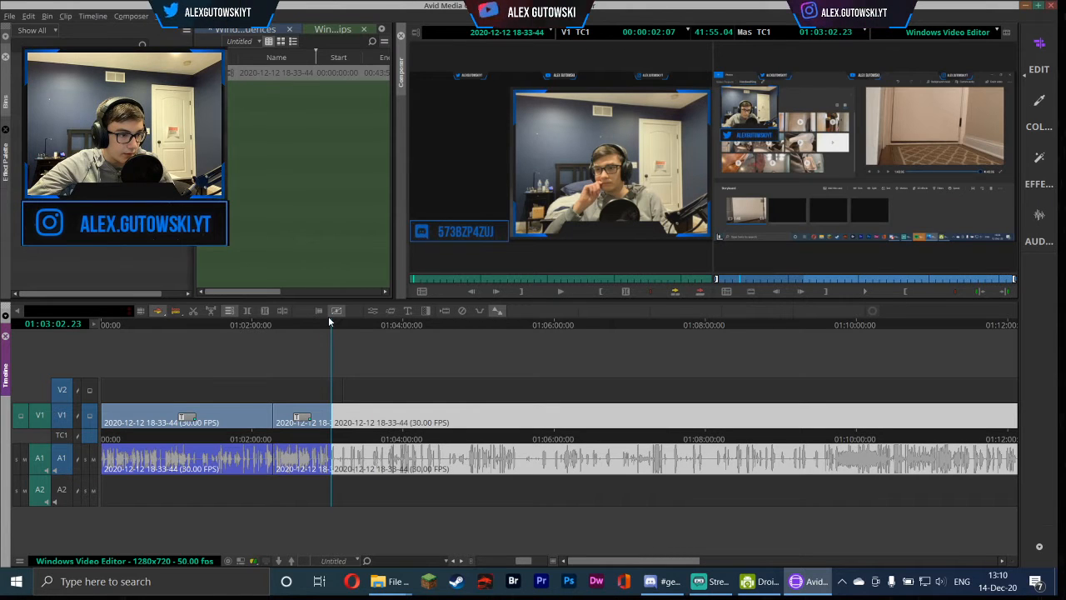
pyautogui.moveTo(324, 323)
pyautogui.mouseDown()
pyautogui.moveTo(269, 325)
pyautogui.moveTo(319, 330)
pyautogui.mouseUp()
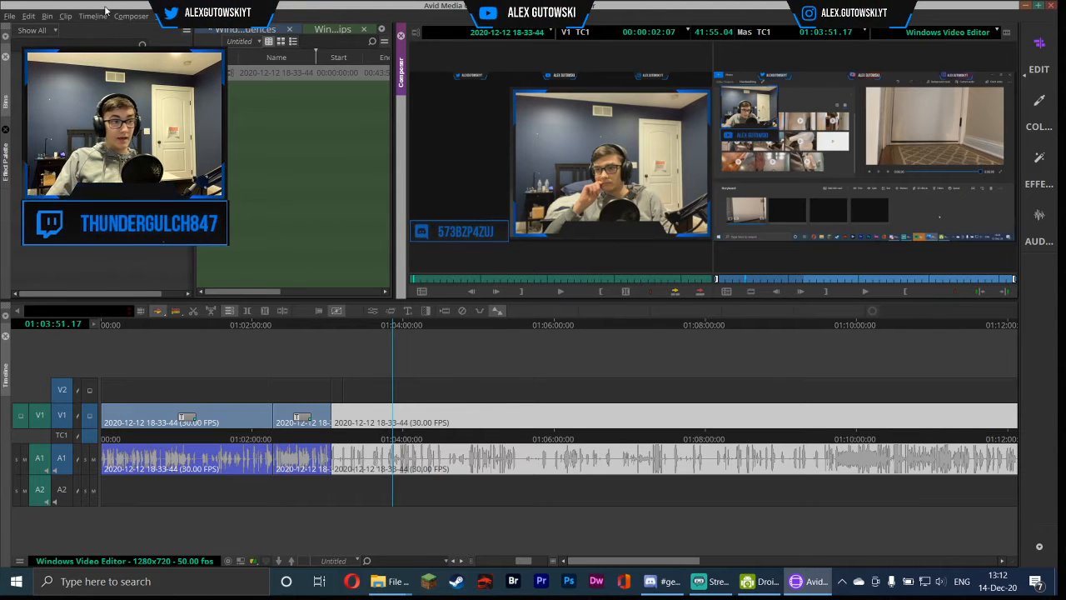
# Save the project and close it
pyautogui.click(10, 17)
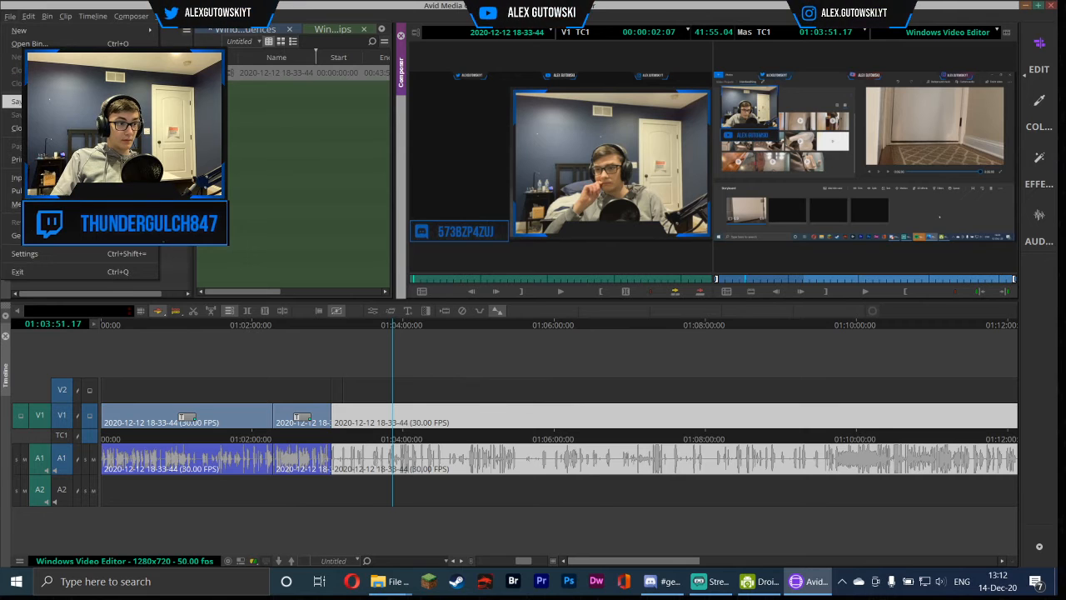
pyautogui.click(12, 101)
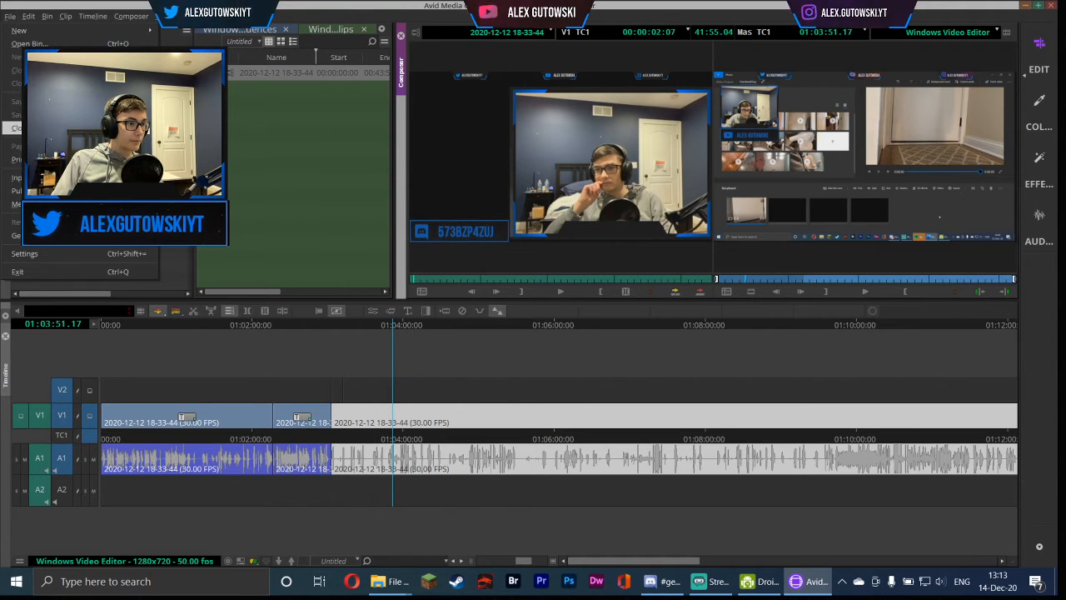
pyautogui.click(58, 128)
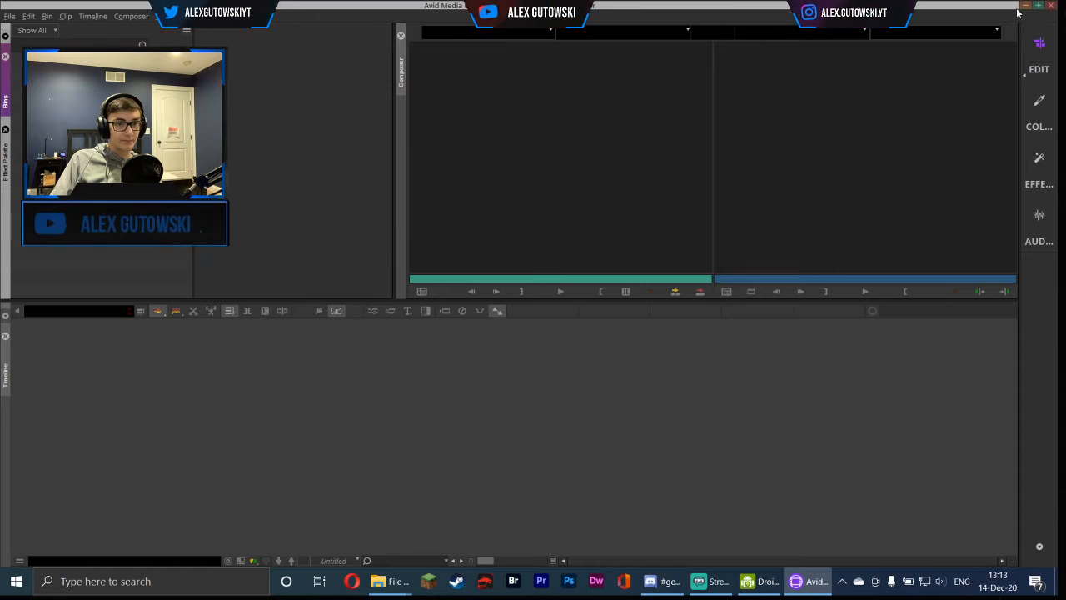
# Quit the application, confirming that you want to leave
pyautogui.click(763, 138)
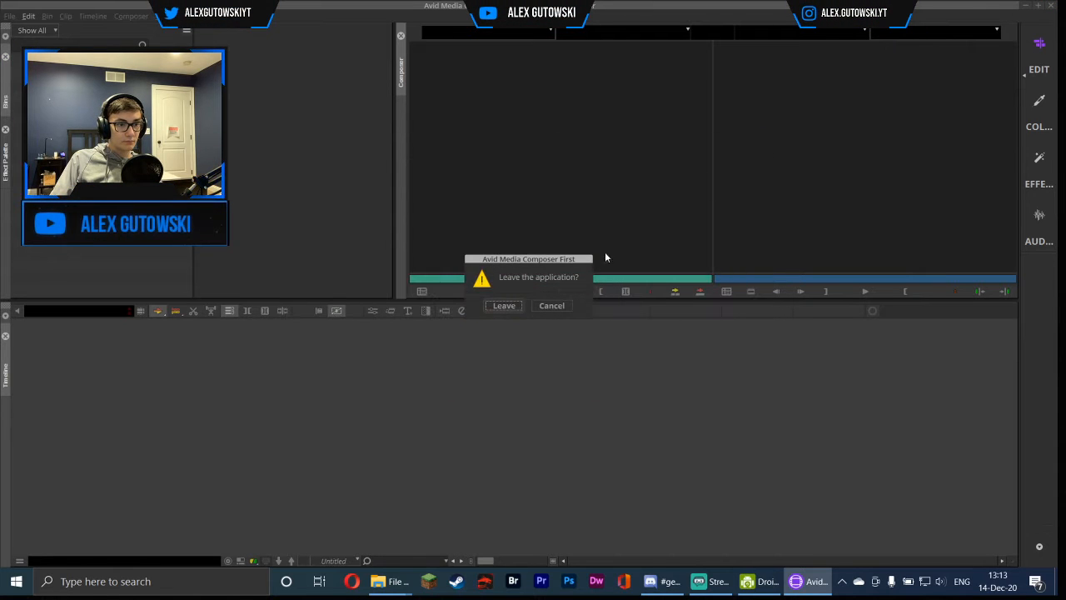
pyautogui.click(506, 305)
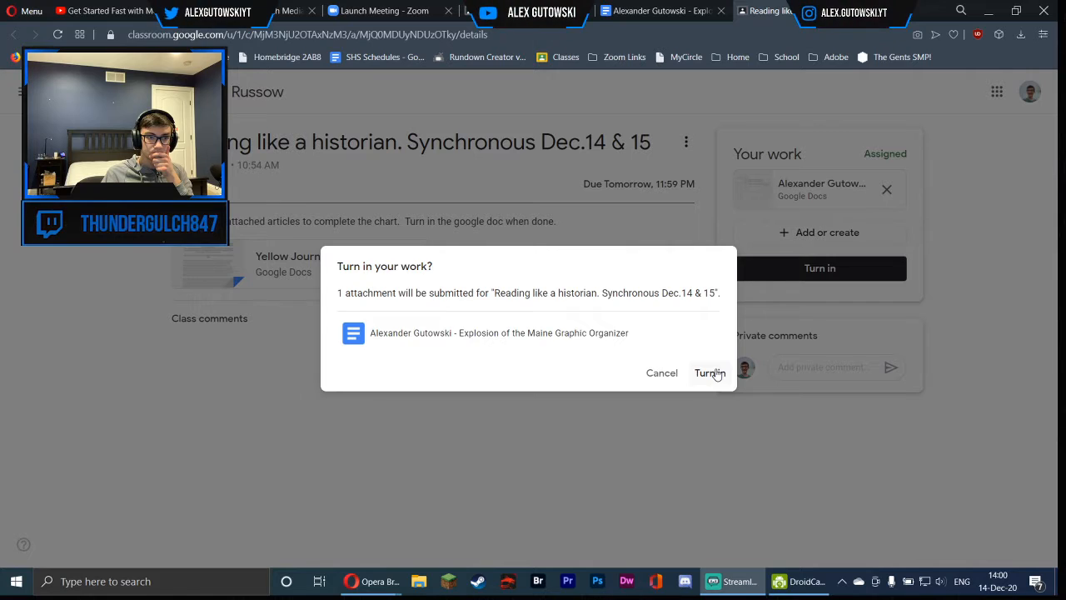
# Turn in the classroom assignment and close the extra browser tabs
pyautogui.click(700, 373)
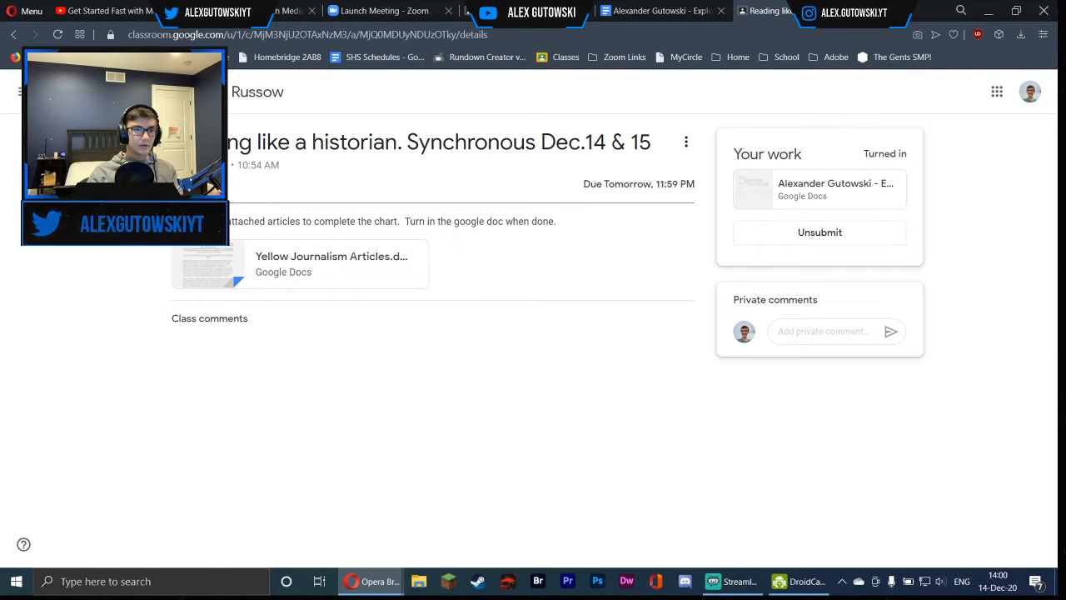
pyautogui.click(449, 10)
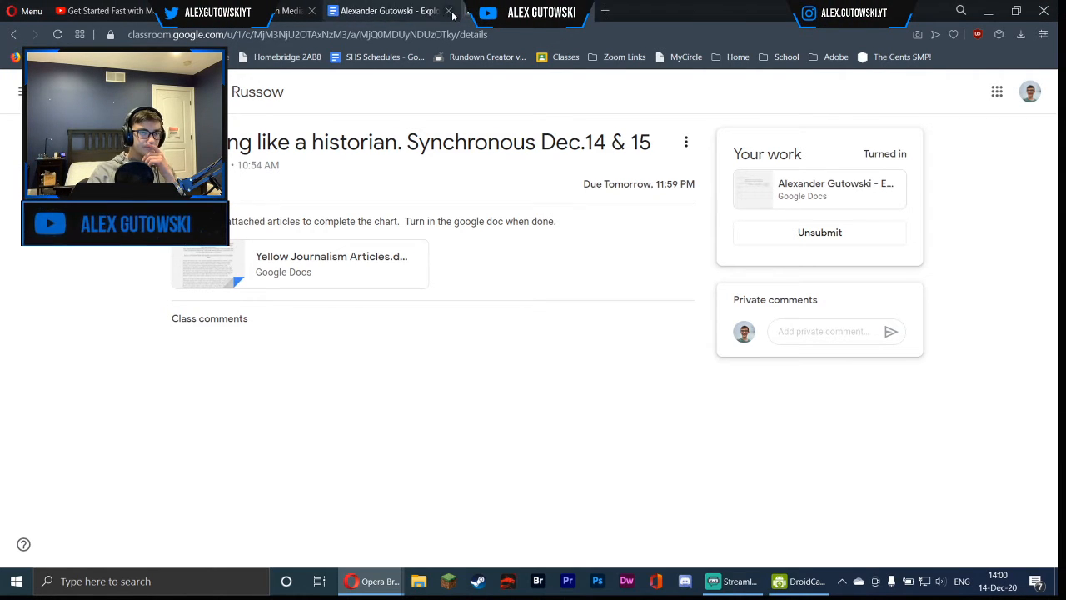
pyautogui.click(450, 11)
pyautogui.click(441, 12)
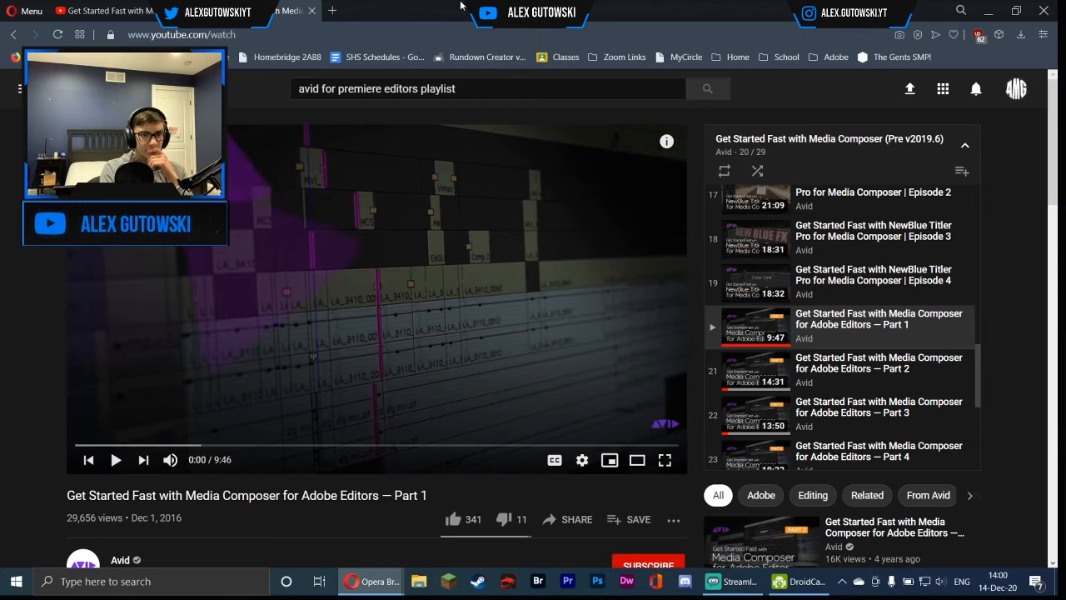
# Open the Media Composer for Adobe Editors Part 4 tutorial and read through its comments
pyautogui.click(129, 11)
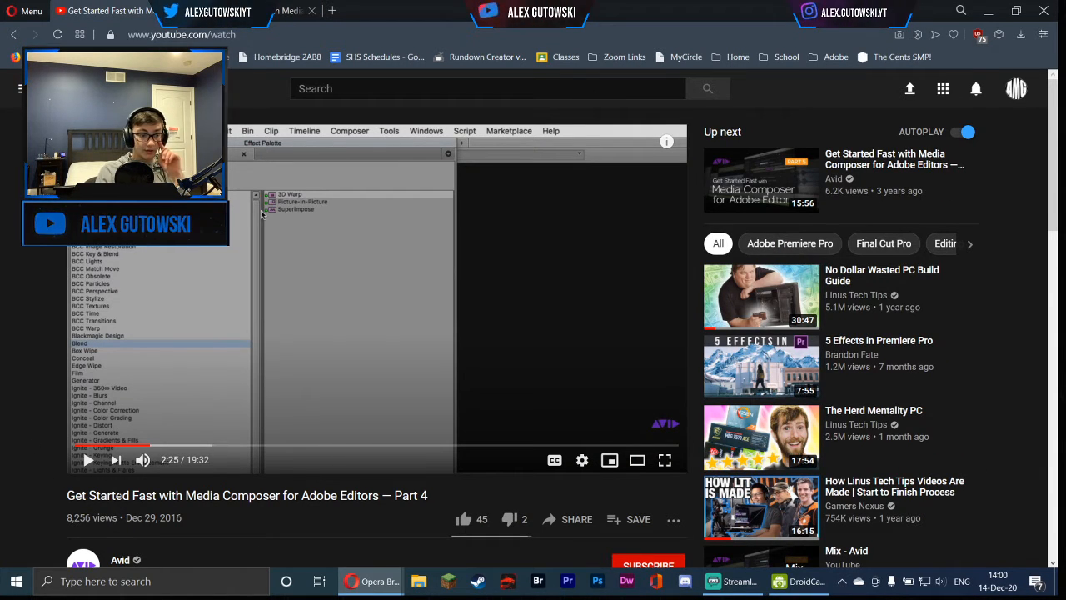
pyautogui.moveTo(51, 494); pyautogui.dragTo(447, 475)
pyautogui.click(238, 548)
pyautogui.scroll(-2, 238, 549)
pyautogui.scroll(2, 100, 424)
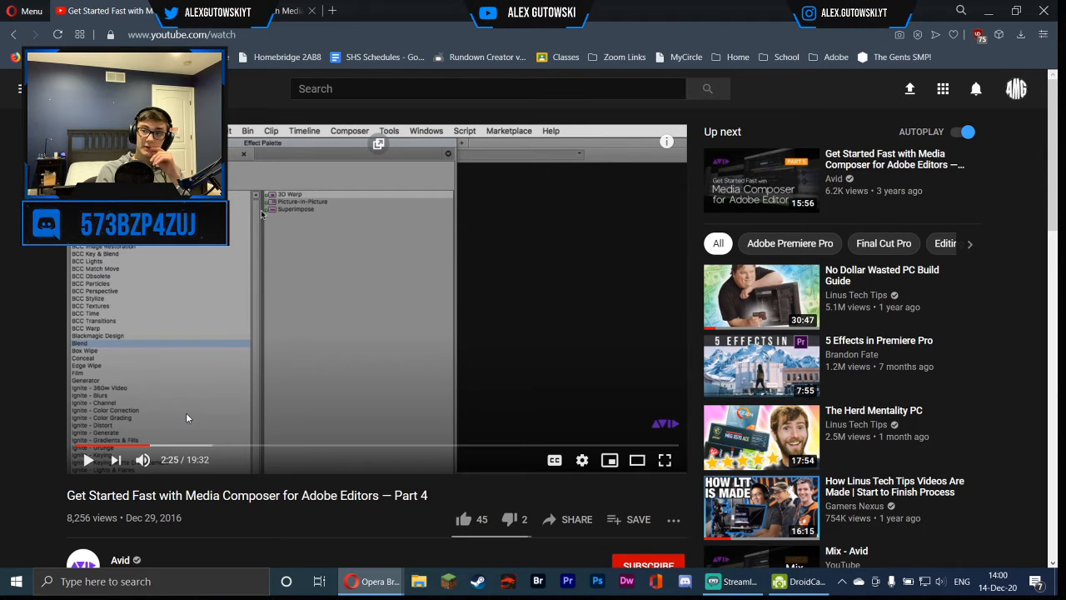
pyautogui.scroll(-5, 170, 407)
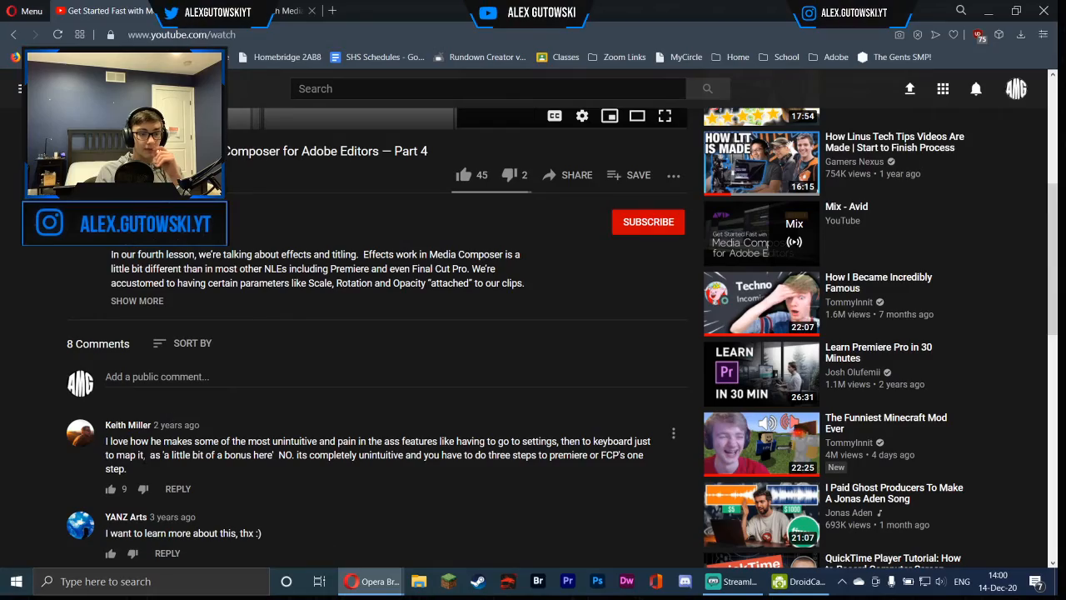
pyautogui.scroll(-1, 168, 413)
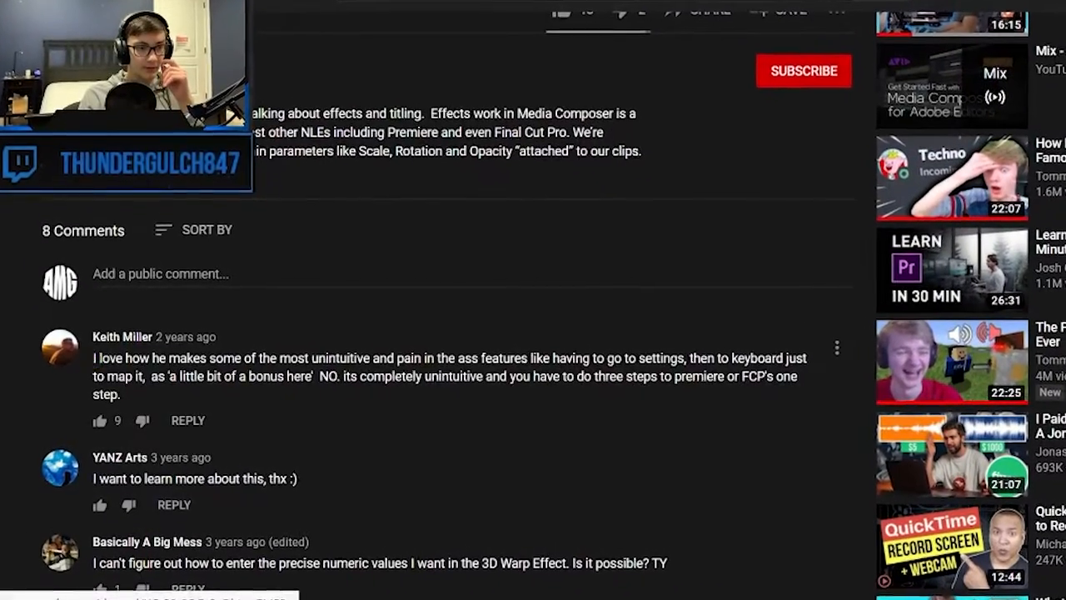
pyautogui.moveTo(91, 336); pyautogui.dragTo(151, 403)
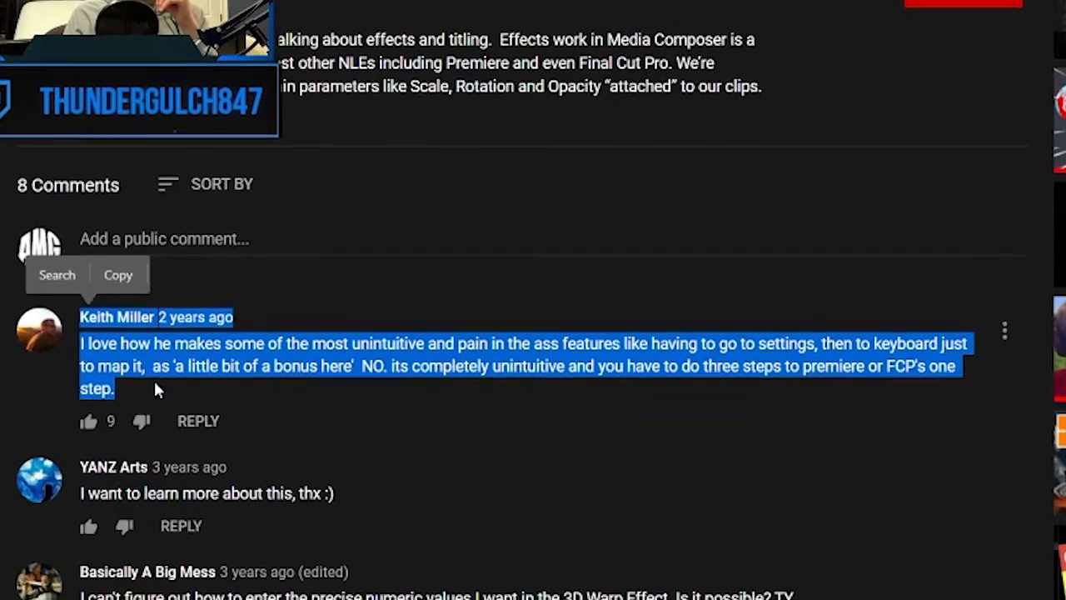
pyautogui.click(155, 374)
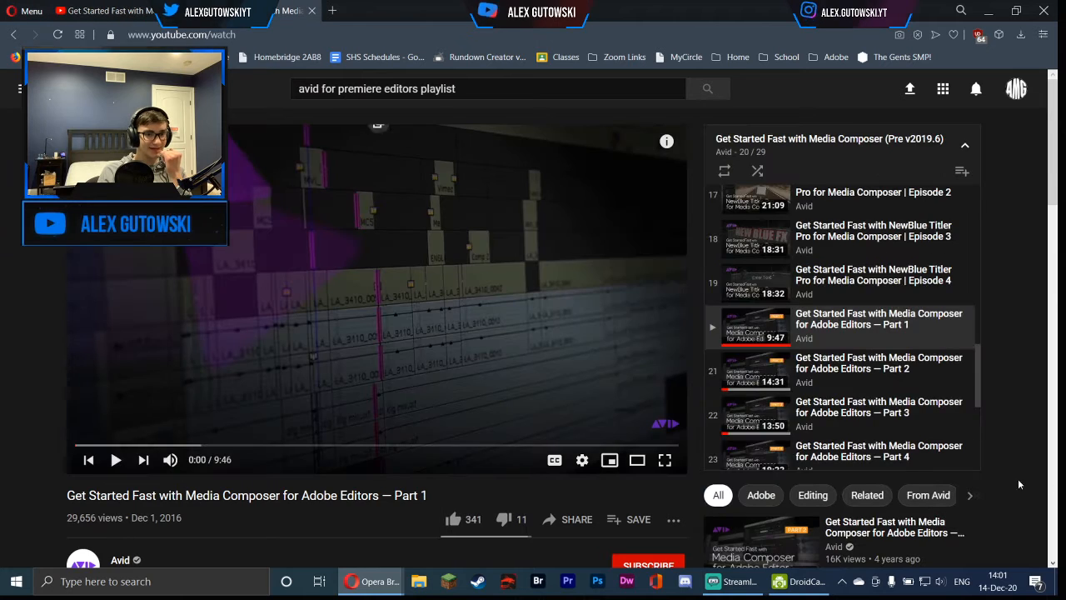
# Browse the Get Started Fast with Media Composer playlist of tutorial videos
pyautogui.scroll(-1, 851, 318)
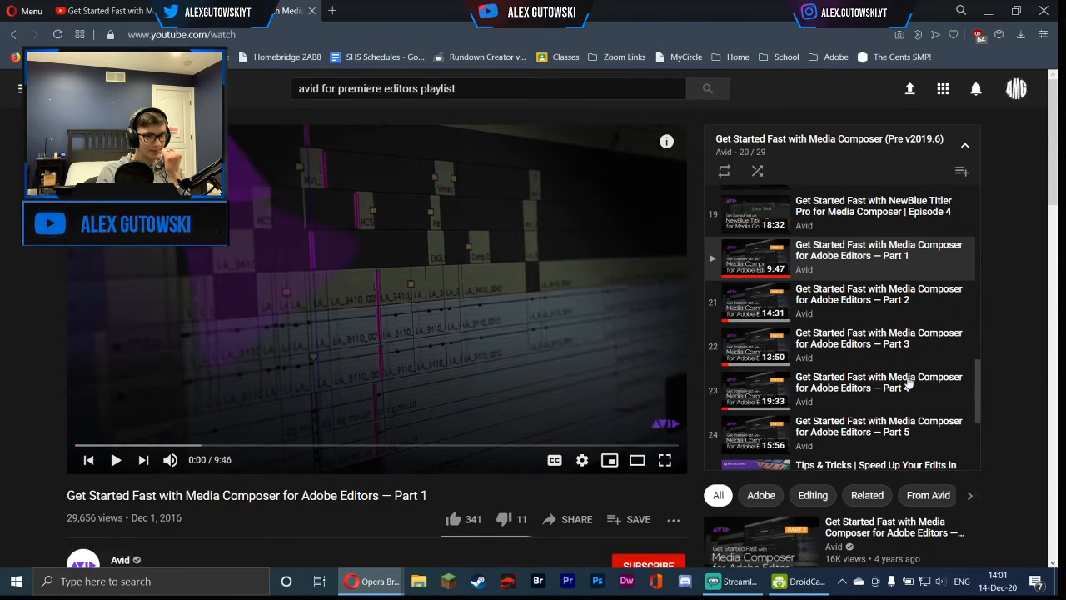
pyautogui.scroll(10, 837, 383)
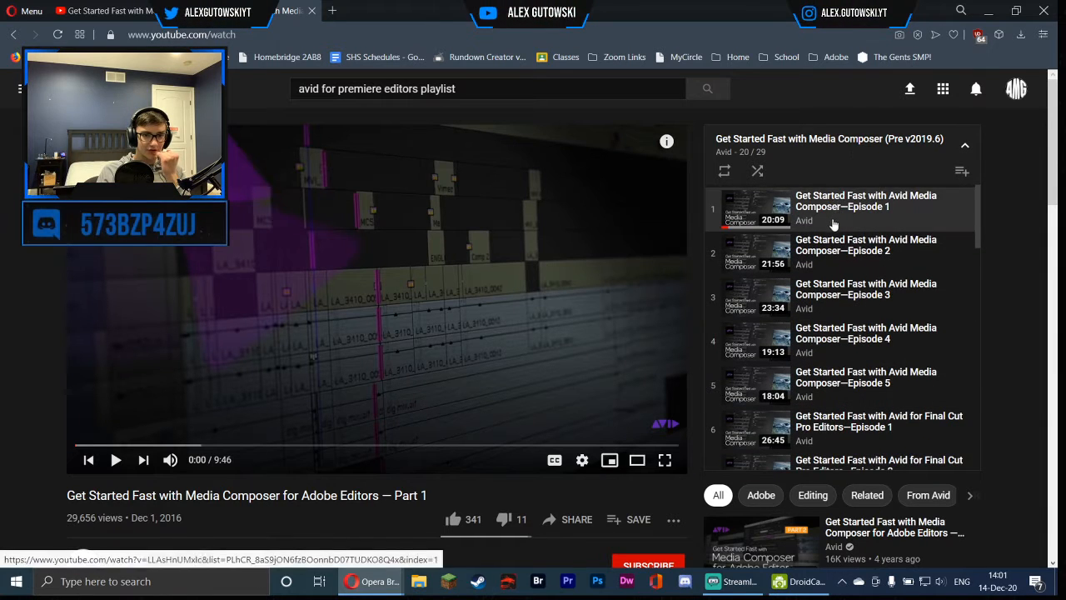
pyautogui.scroll(-5, 832, 228)
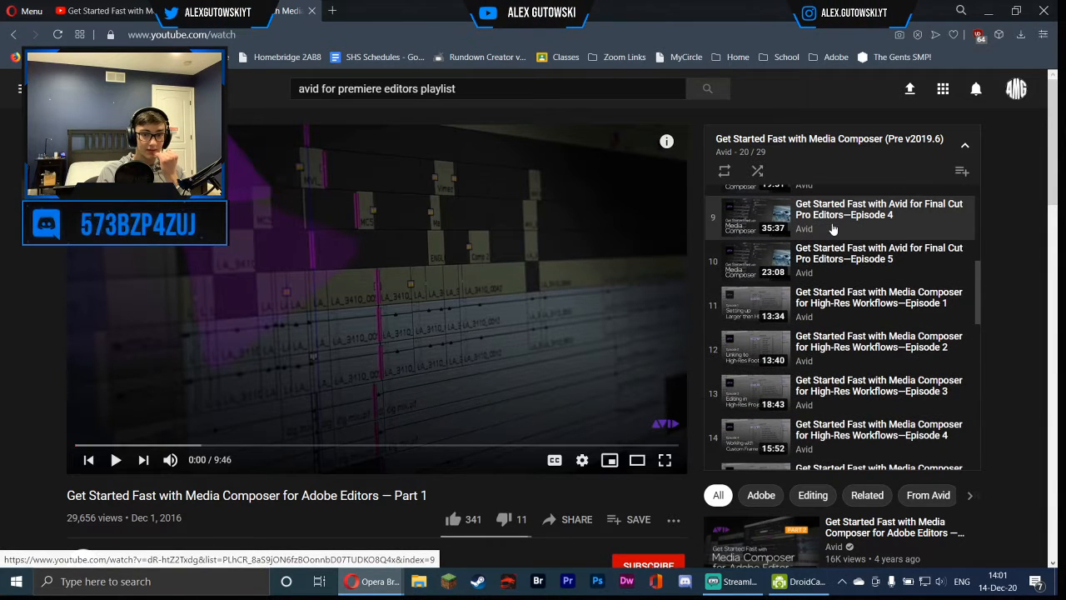
pyautogui.scroll(-3, 832, 228)
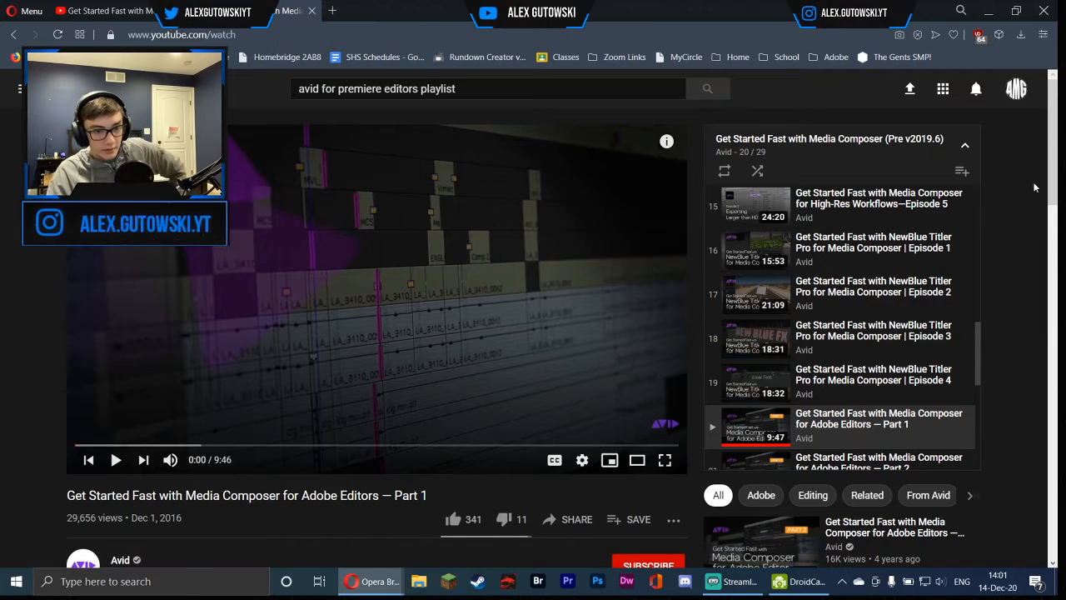
pyautogui.scroll(-4, 904, 380)
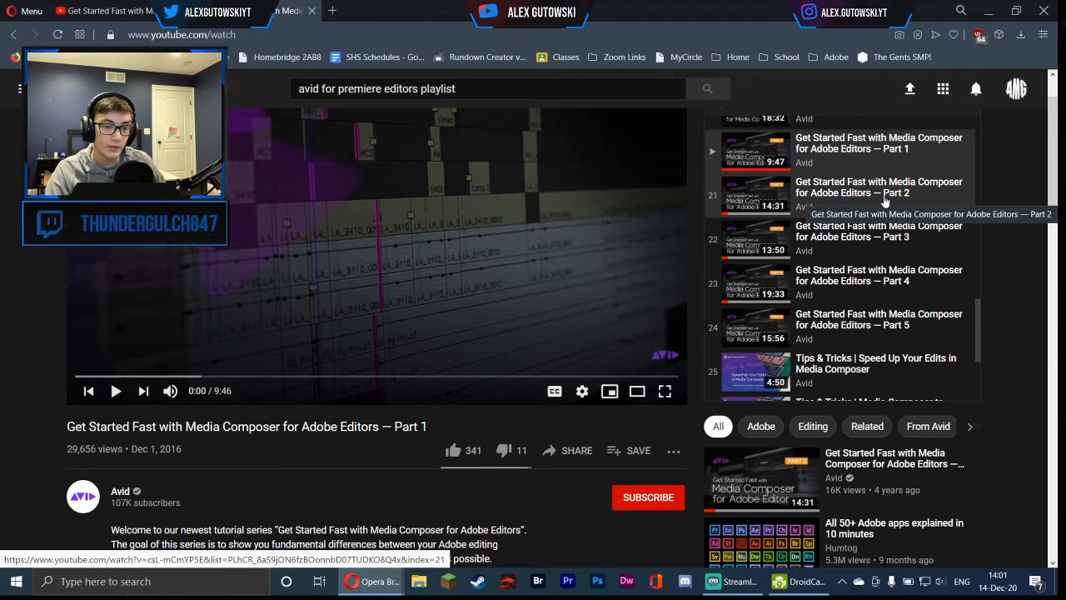
pyautogui.scroll(-3, 908, 208)
pyautogui.scroll(4, 922, 231)
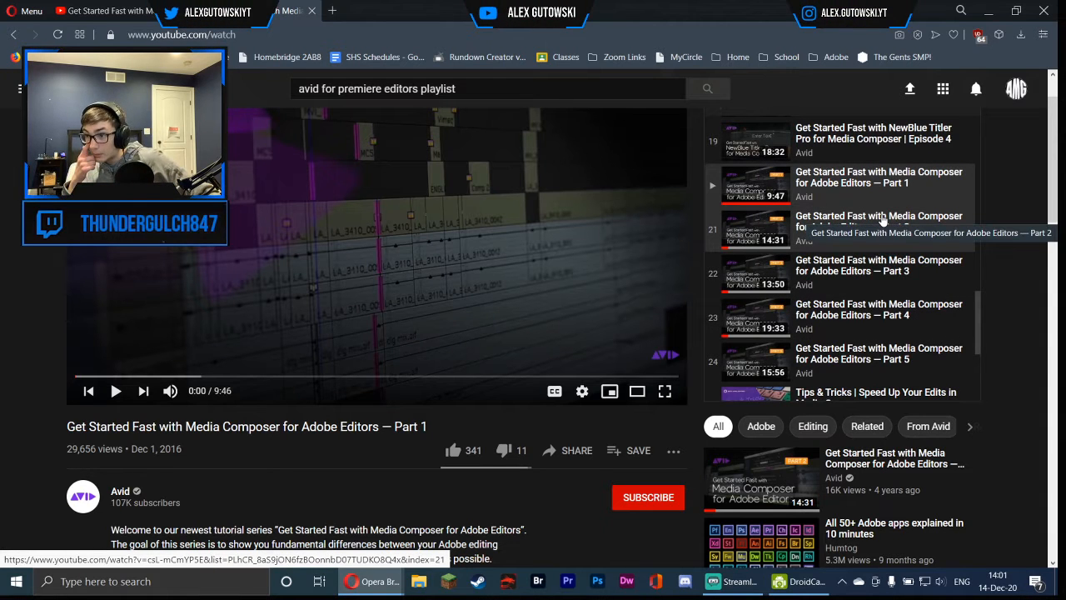
pyautogui.scroll(15, 880, 221)
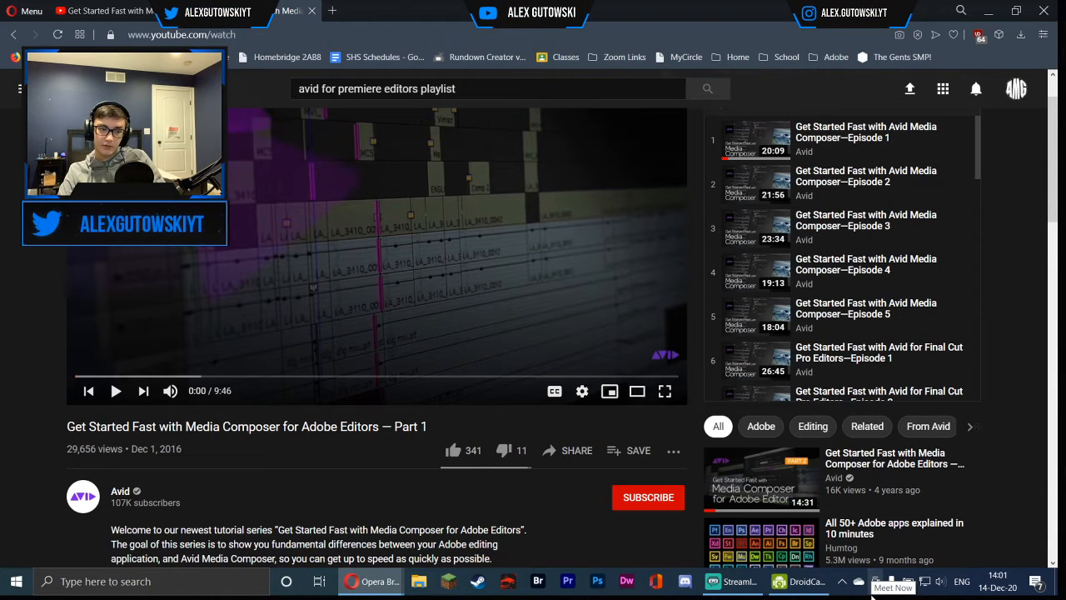
# Minimize the browser, launch Avid Media Composer and open the Windows Video Editor project
pyautogui.hotkey('ctrl', 'Tab')
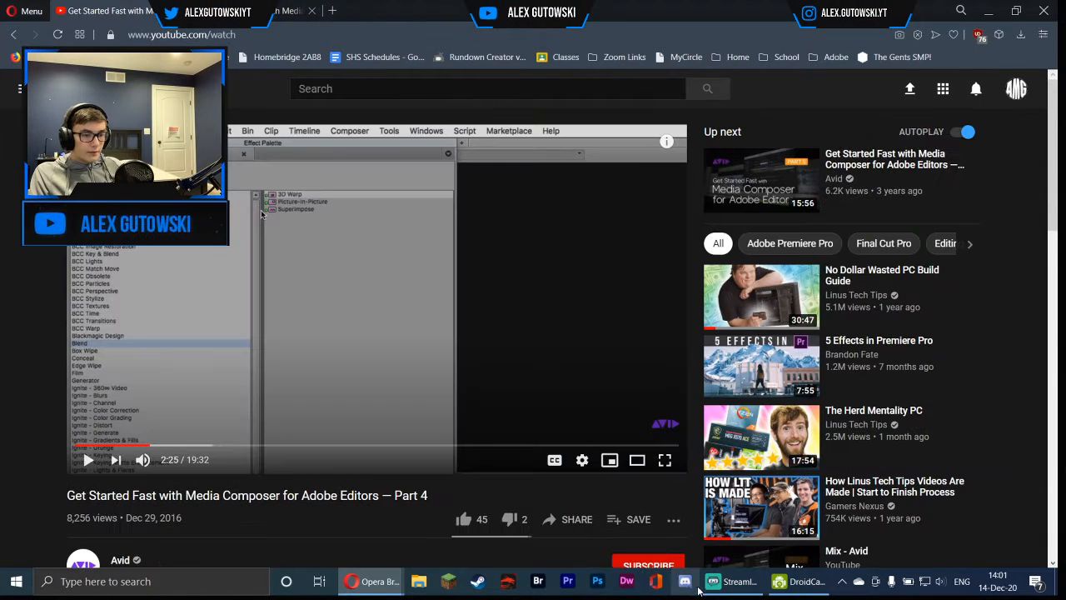
pyautogui.click(960, 10)
pyautogui.click(988, 12)
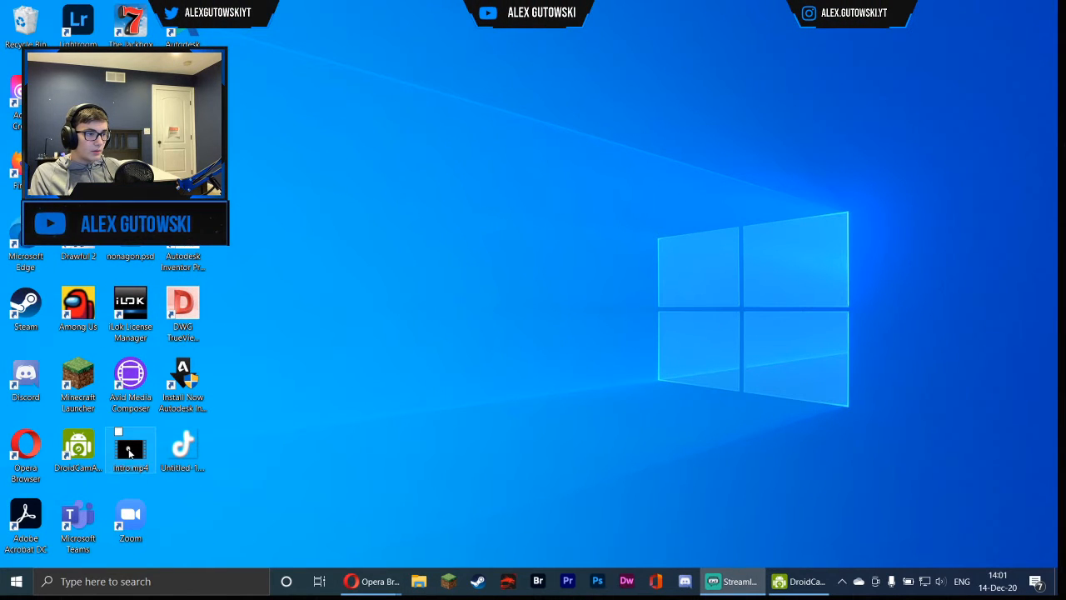
pyautogui.doubleClick(133, 398)
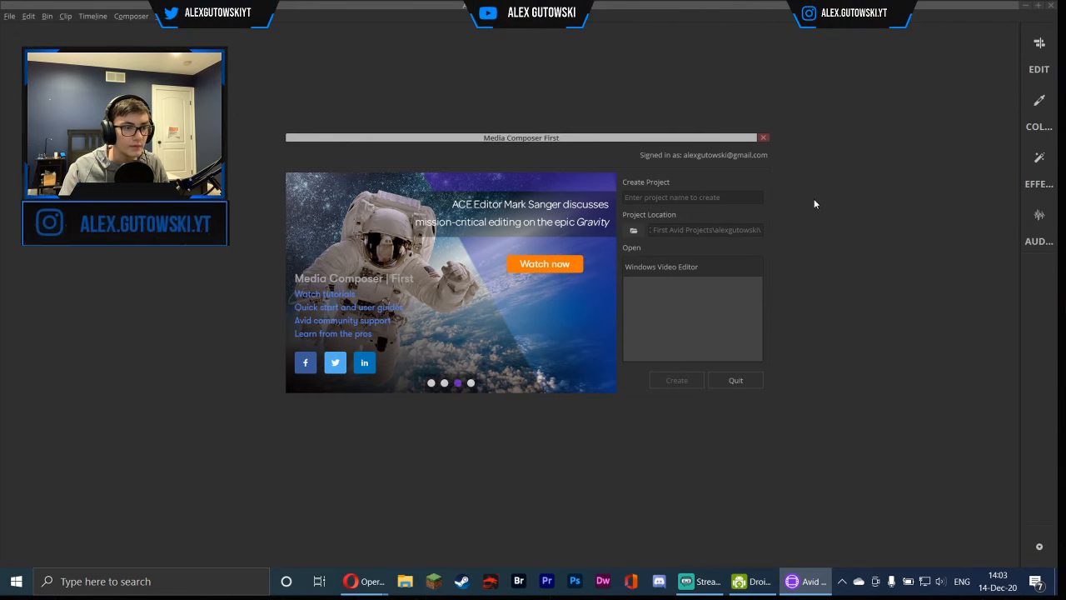
pyautogui.doubleClick(652, 272)
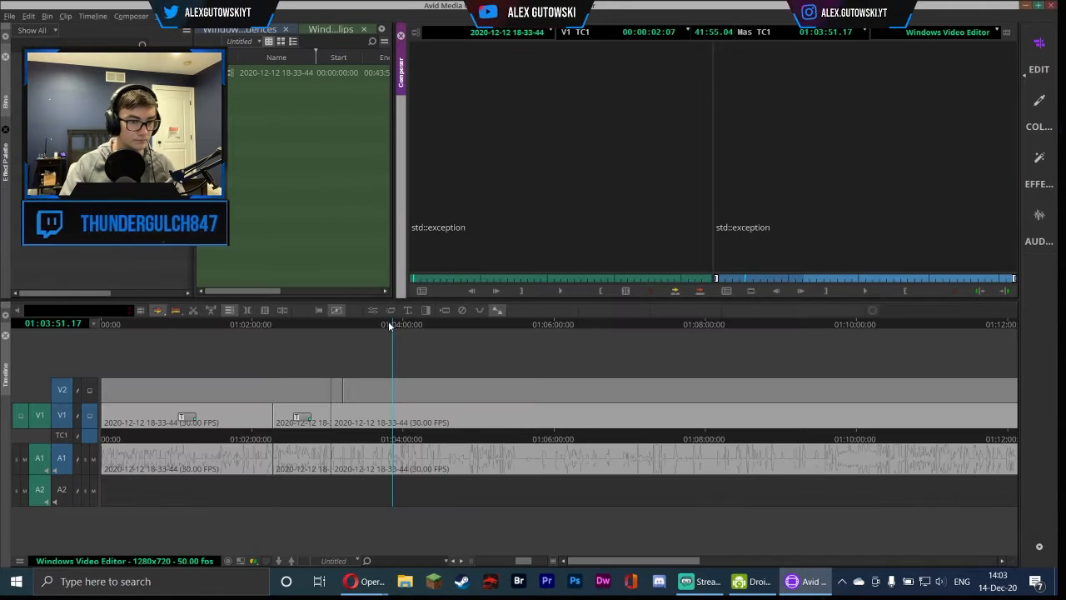
# Play the sequence and scrub through the timeline to review the recording
pyautogui.click(380, 325)
pyautogui.click(872, 292)
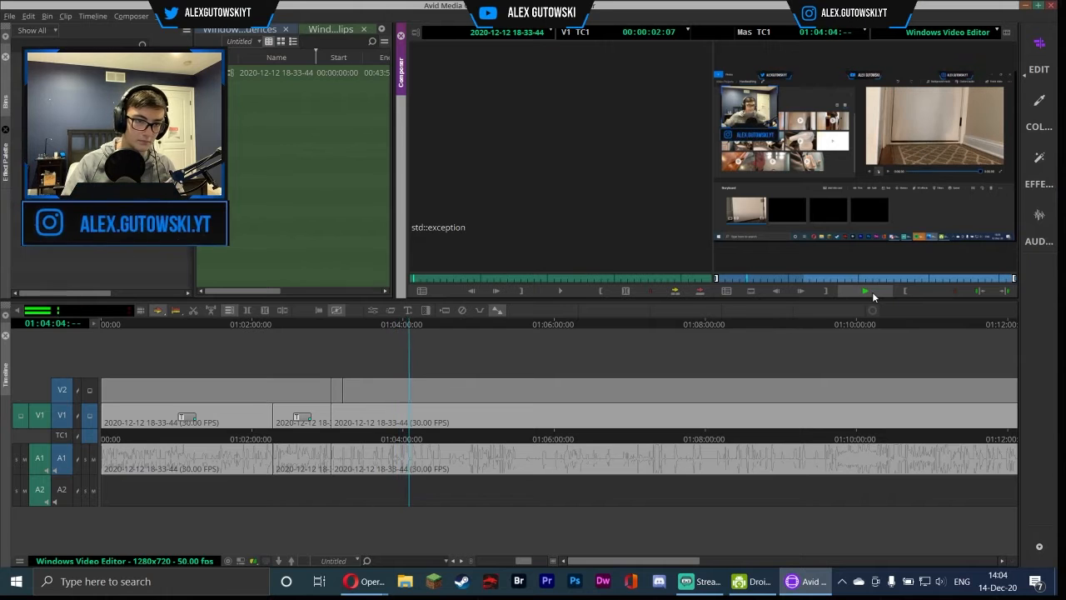
pyautogui.click(455, 325)
pyautogui.click(866, 291)
pyautogui.click(866, 292)
pyautogui.click(213, 312)
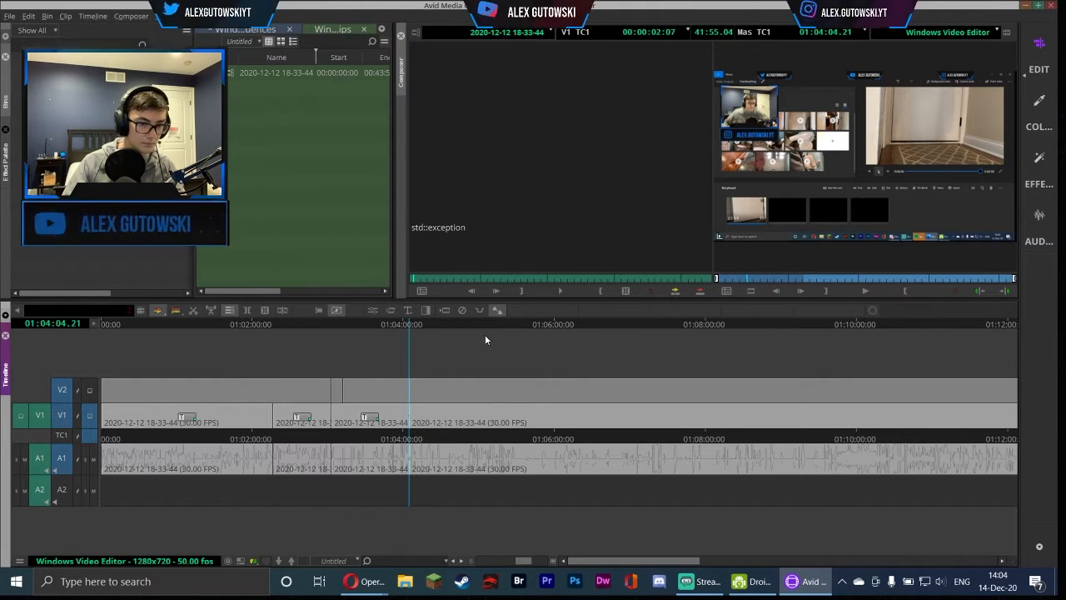
pyautogui.hscroll(15, 486, 336)
pyautogui.hscroll(-3, 427, 323)
pyautogui.click(380, 325)
pyautogui.hscroll(-5, 375, 331)
pyautogui.click(400, 325)
pyautogui.click(198, 326)
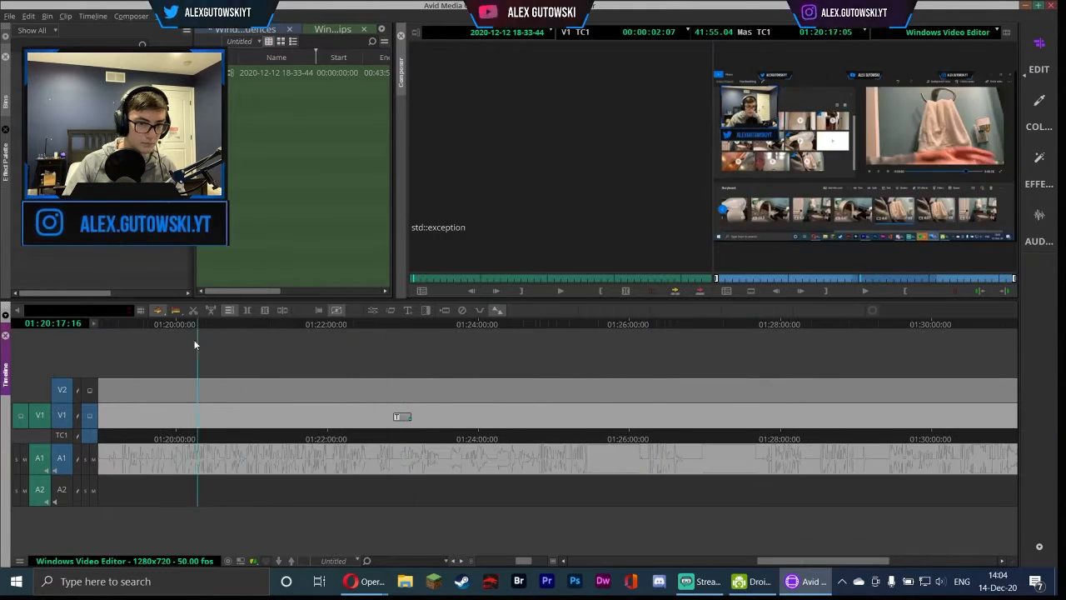
# Play to about 01:19:19 and add an edit to split the clip there
pyautogui.click(866, 292)
pyautogui.hscroll(-8, 866, 333)
pyautogui.click(887, 326)
pyautogui.click(807, 326)
pyautogui.click(858, 292)
pyautogui.click(858, 293)
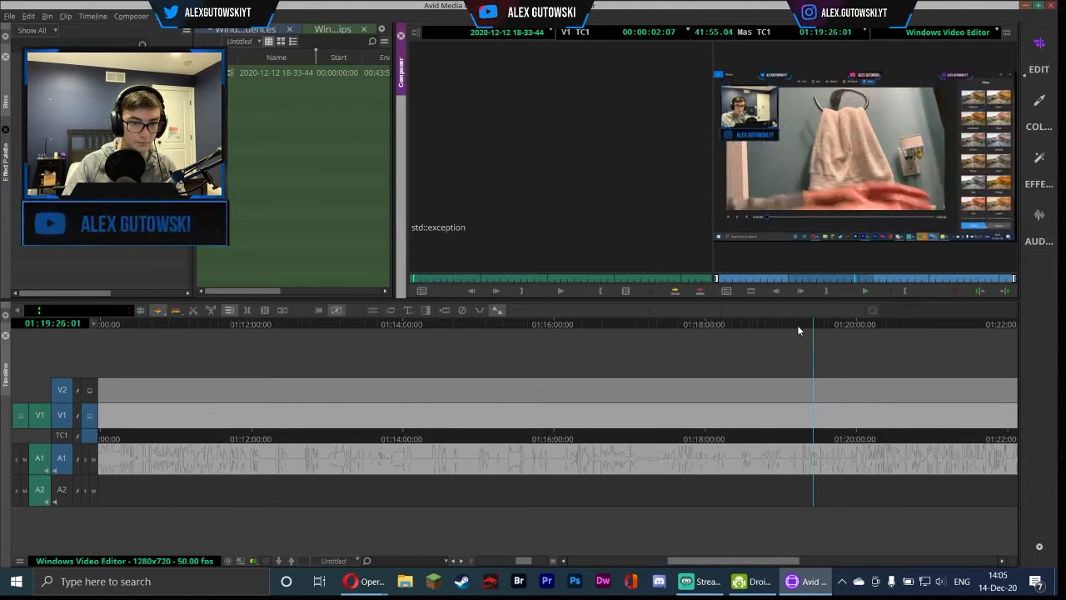
pyautogui.click(750, 325)
pyautogui.click(865, 292)
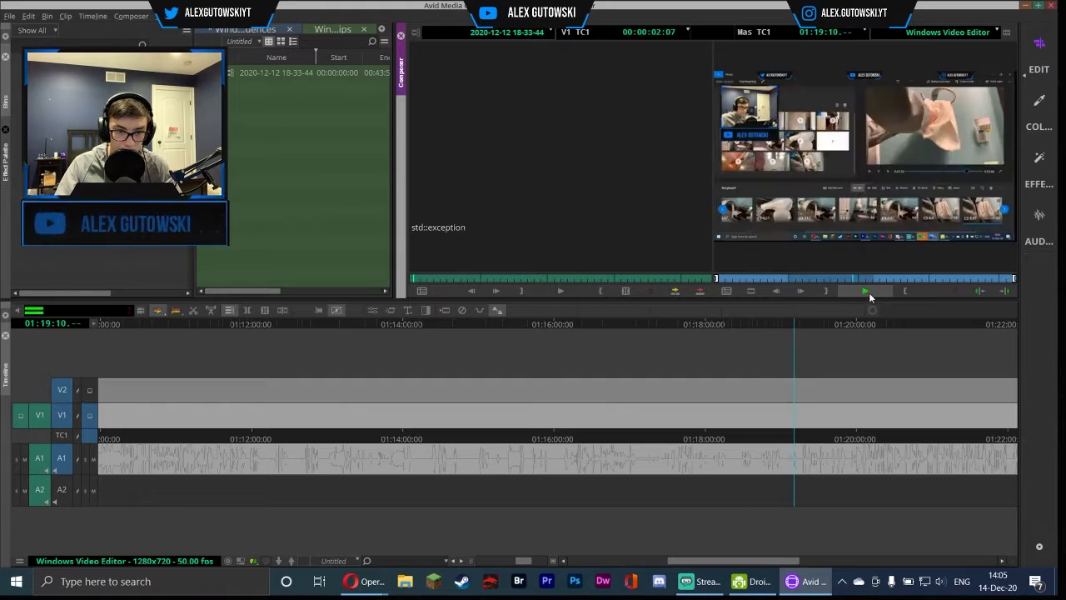
pyautogui.click(863, 292)
pyautogui.click(771, 294)
pyautogui.click(775, 291)
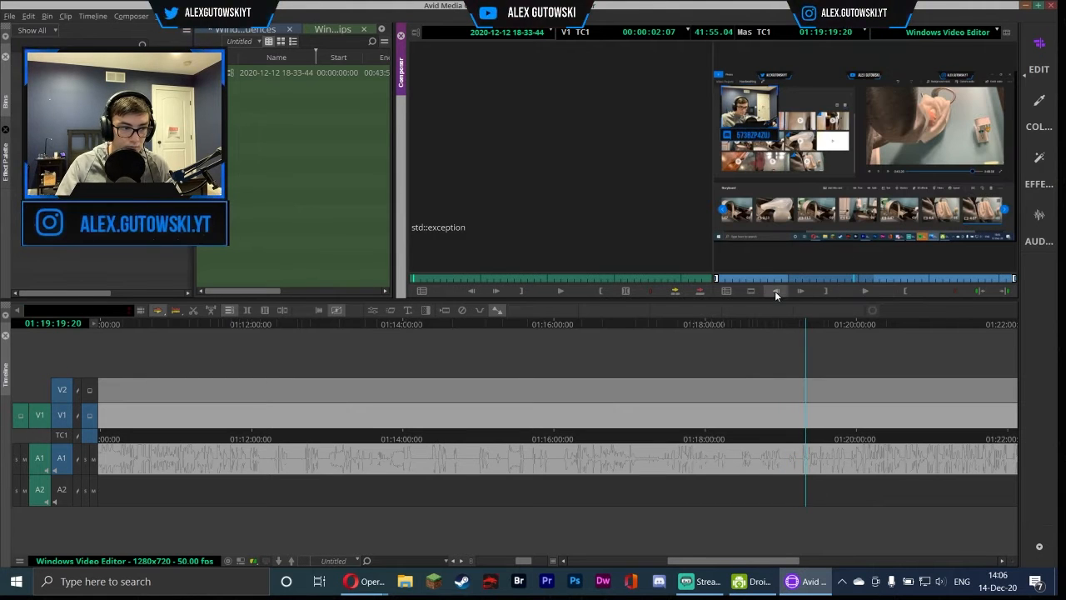
pyautogui.click(776, 291)
pyautogui.click(319, 310)
# Select the V1 and A1 segment before the 01:19:19 cut
pyautogui.click(862, 292)
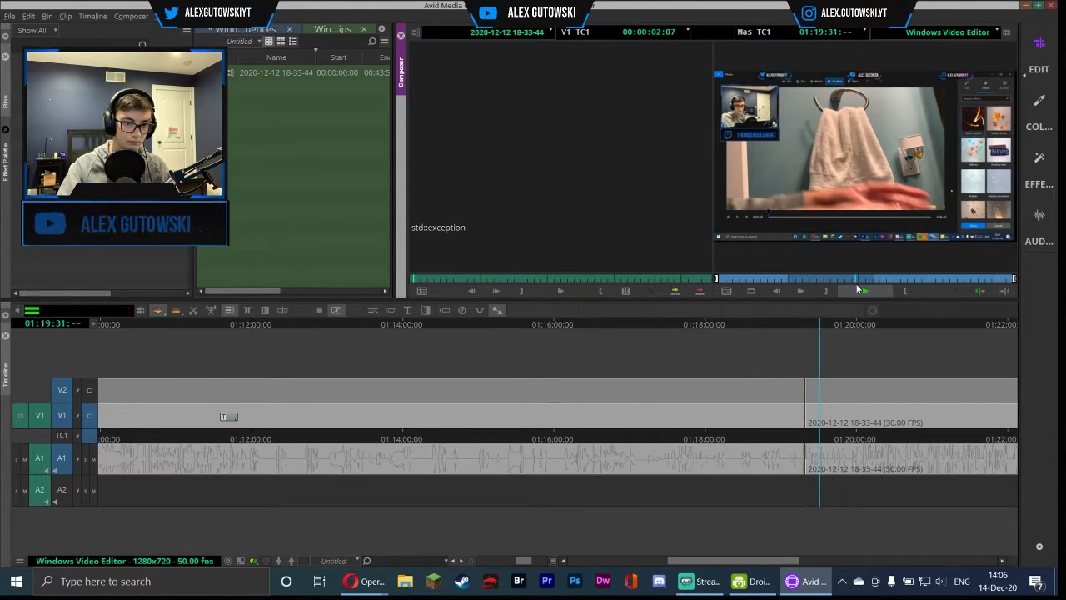
pyautogui.click(859, 289)
pyautogui.rightClick(425, 423)
pyautogui.moveTo(466, 405)
pyautogui.click(583, 405)
pyautogui.moveTo(769, 561); pyautogui.dragTo(818, 563)
pyautogui.click(533, 416)
pyautogui.click(551, 438)
pyautogui.rightClick(592, 421)
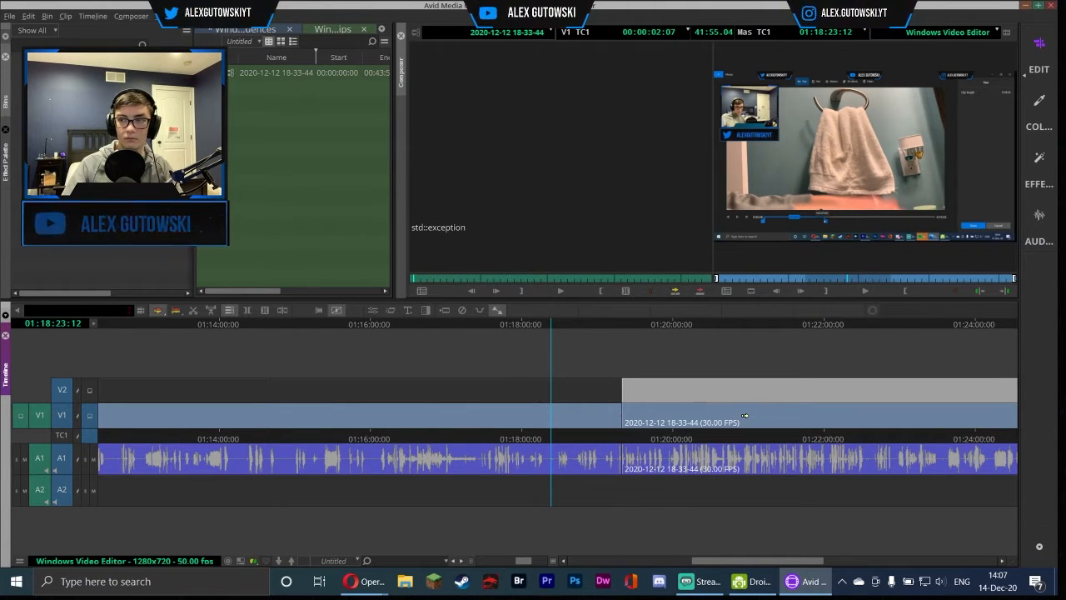
# Play on to about 01:22:32 and add an edit to split the clip there
pyautogui.click(627, 324)
pyautogui.click(860, 291)
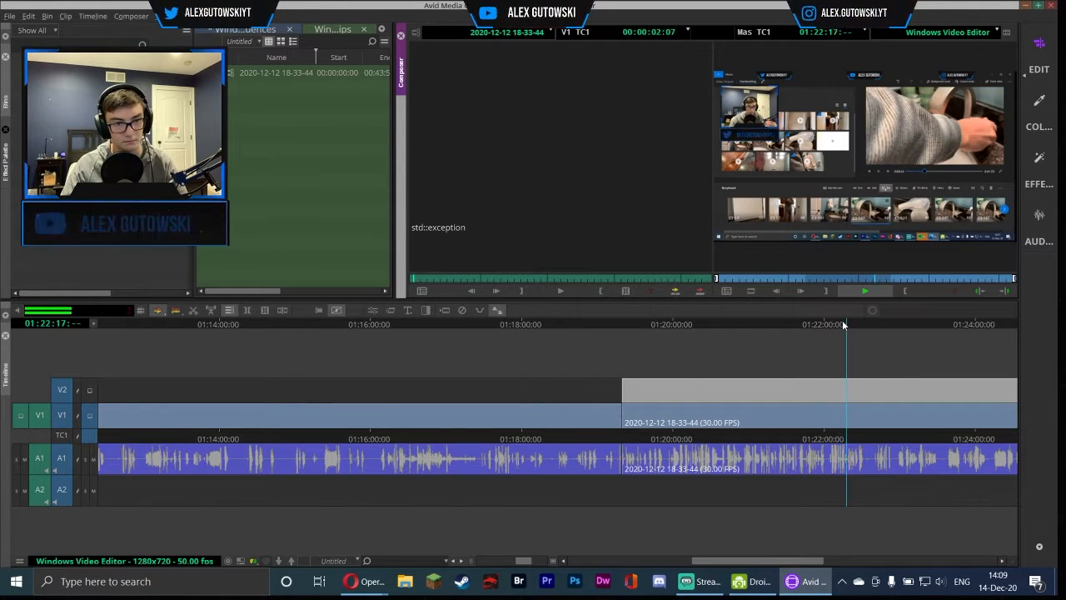
pyautogui.click(863, 291)
pyautogui.click(248, 309)
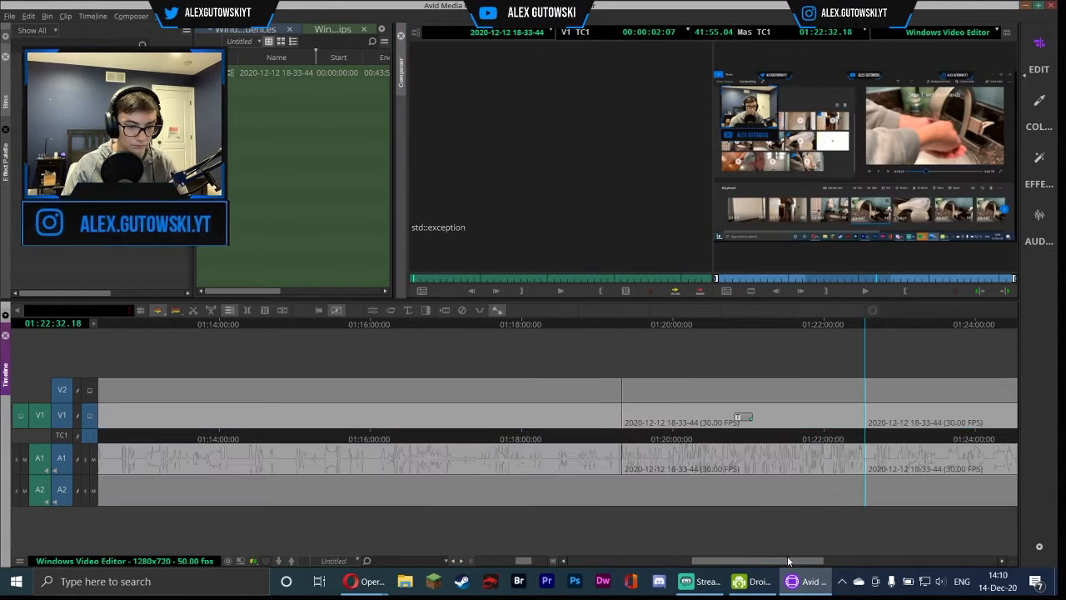
# Scrub and play through the sequence beyond 01:22 to review the footage
pyautogui.moveTo(788, 561); pyautogui.dragTo(879, 561)
pyautogui.click(614, 327)
pyautogui.click(430, 327)
pyautogui.click(863, 292)
pyautogui.click(315, 327)
pyautogui.click(863, 292)
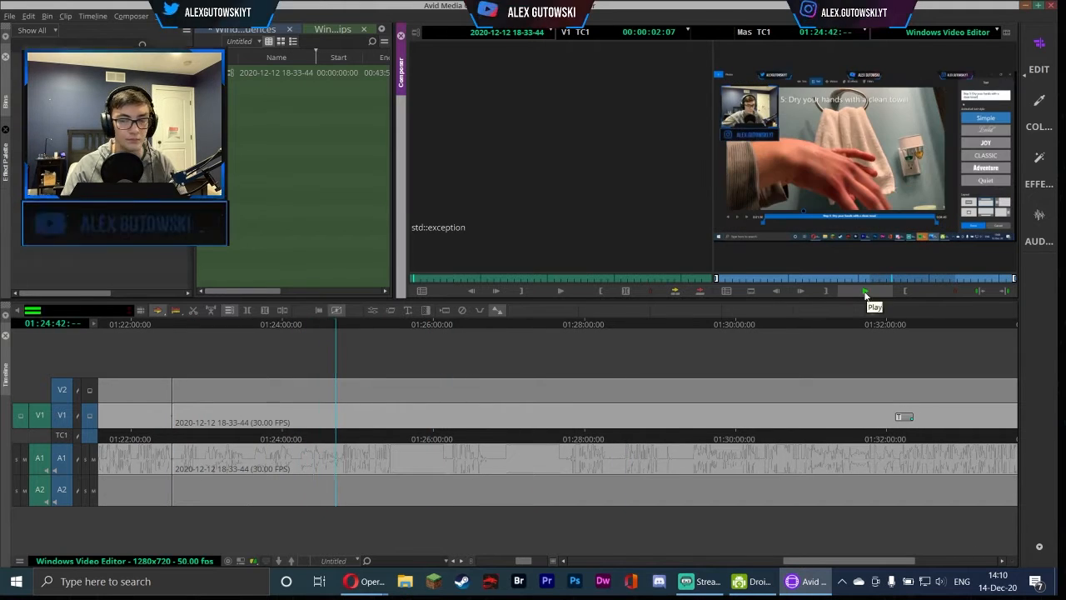
# Split the clip on V1 at about 01:24:50 and resume playback
pyautogui.click(349, 323)
pyautogui.click(345, 323)
pyautogui.click(865, 291)
pyautogui.click(864, 293)
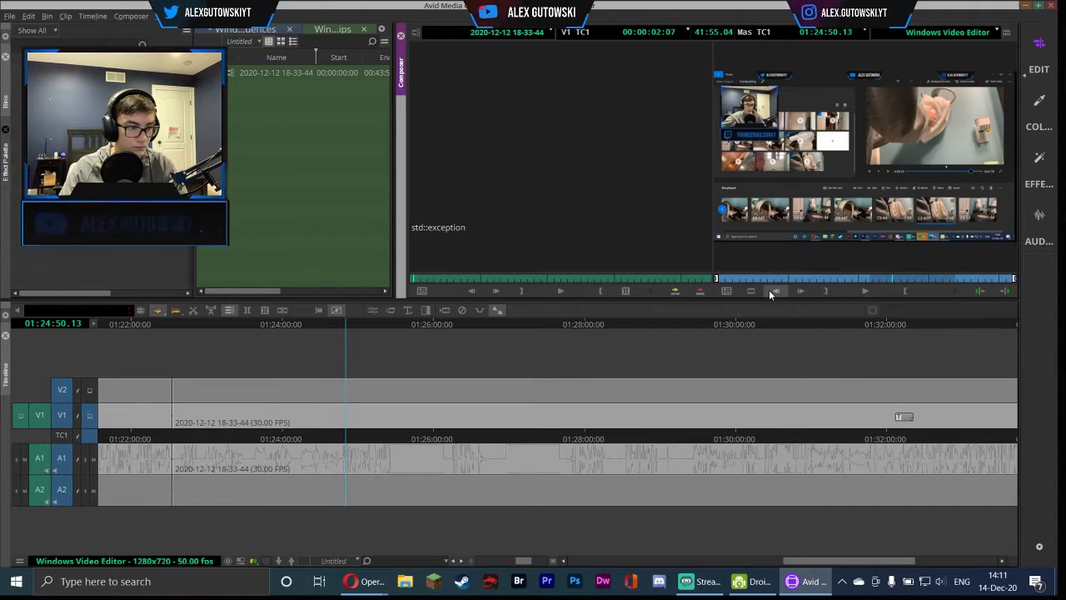
pyautogui.moveTo(523, 561); pyautogui.dragTo(524, 560)
pyautogui.click(553, 324)
pyautogui.click(865, 292)
pyautogui.click(864, 291)
pyautogui.click(247, 310)
pyautogui.click(866, 292)
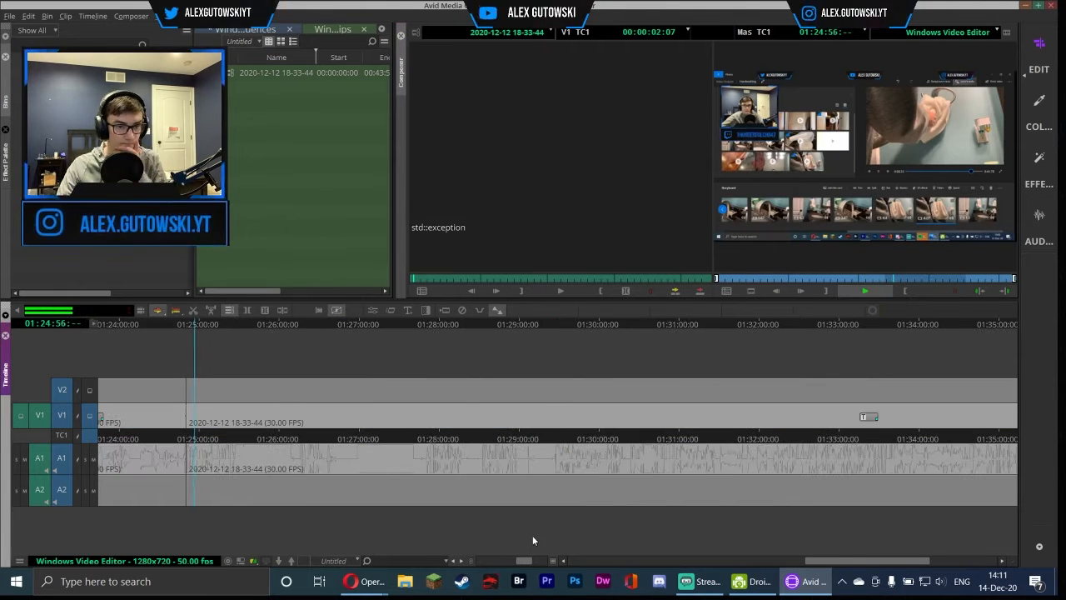
# Add edits at about 01:26:35 and 01:26:52 to split the clip on V1 and A1
pyautogui.click(864, 290)
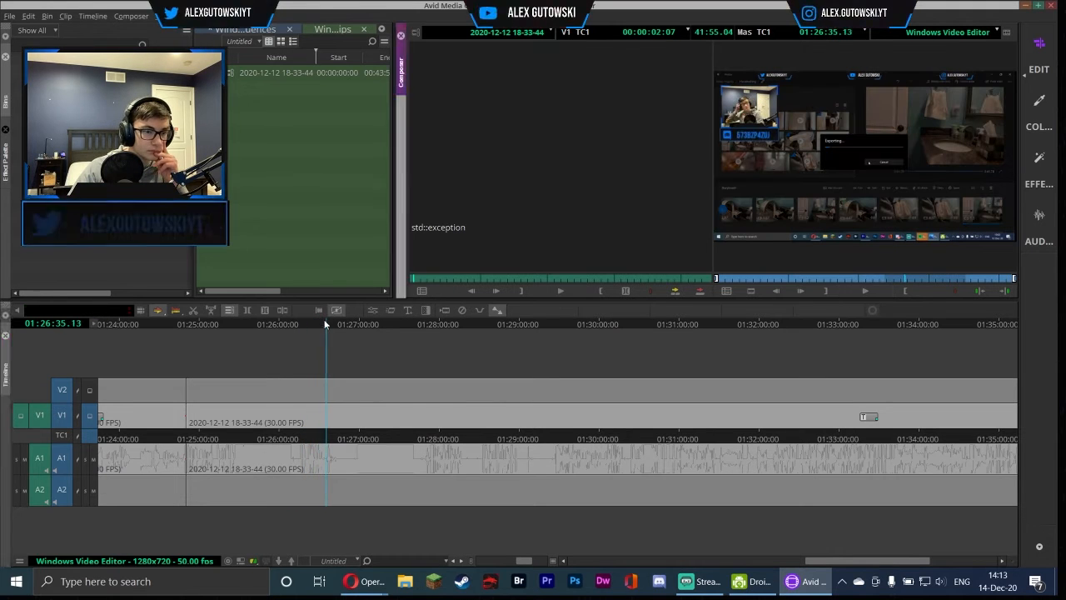
pyautogui.click(323, 324)
pyautogui.click(282, 310)
pyautogui.click(868, 291)
pyautogui.click(359, 323)
pyautogui.moveTo(359, 323); pyautogui.dragTo(433, 314)
pyautogui.click(284, 310)
pyautogui.click(865, 290)
pyautogui.click(865, 291)
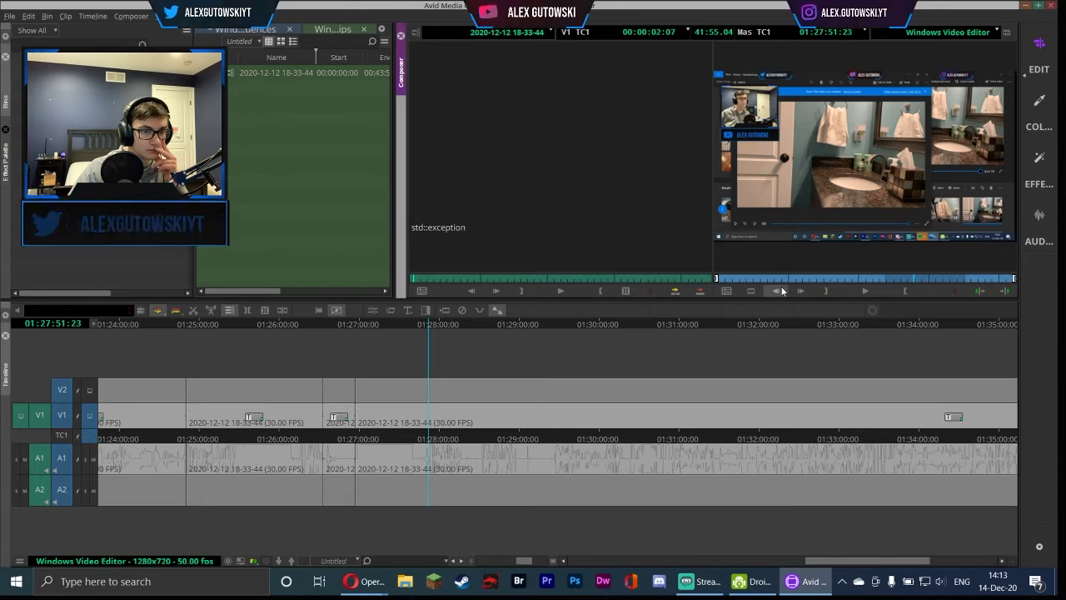
# Add an edit at about 01:27:50 and delete the unwanted segment beside it
pyautogui.click(424, 323)
pyautogui.click(865, 292)
pyautogui.click(865, 292)
pyautogui.moveTo(523, 561); pyautogui.dragTo(535, 561)
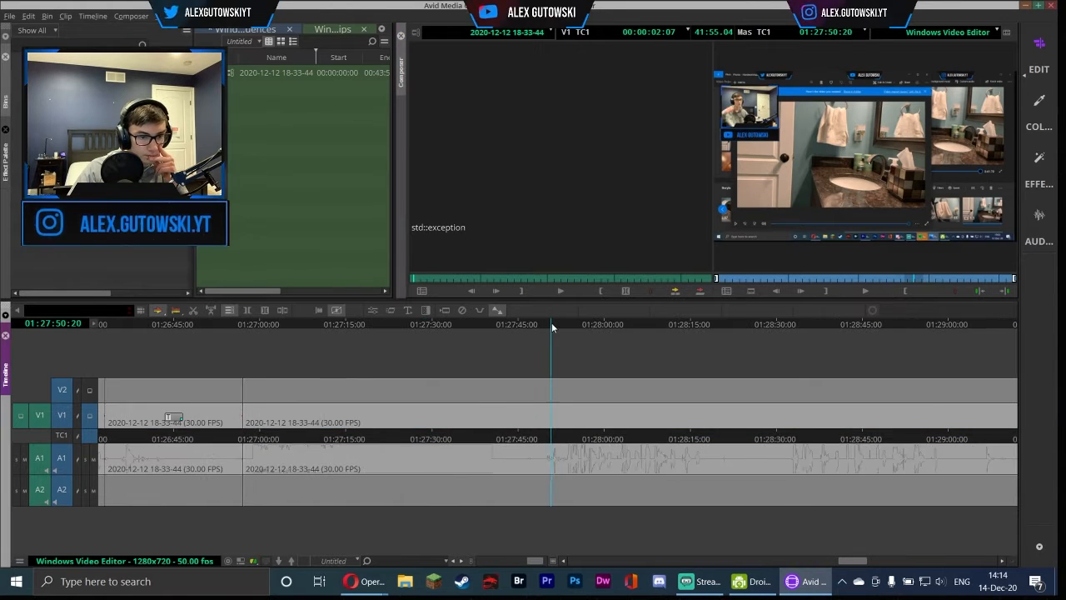
pyautogui.moveTo(552, 327); pyautogui.dragTo(555, 326)
pyautogui.click(283, 310)
pyautogui.click(865, 292)
pyautogui.moveTo(535, 560); pyautogui.dragTo(532, 560)
pyautogui.click(515, 415)
pyautogui.press('Delete')
pyautogui.click(271, 323)
pyautogui.moveTo(576, 417); pyautogui.dragTo(403, 417)
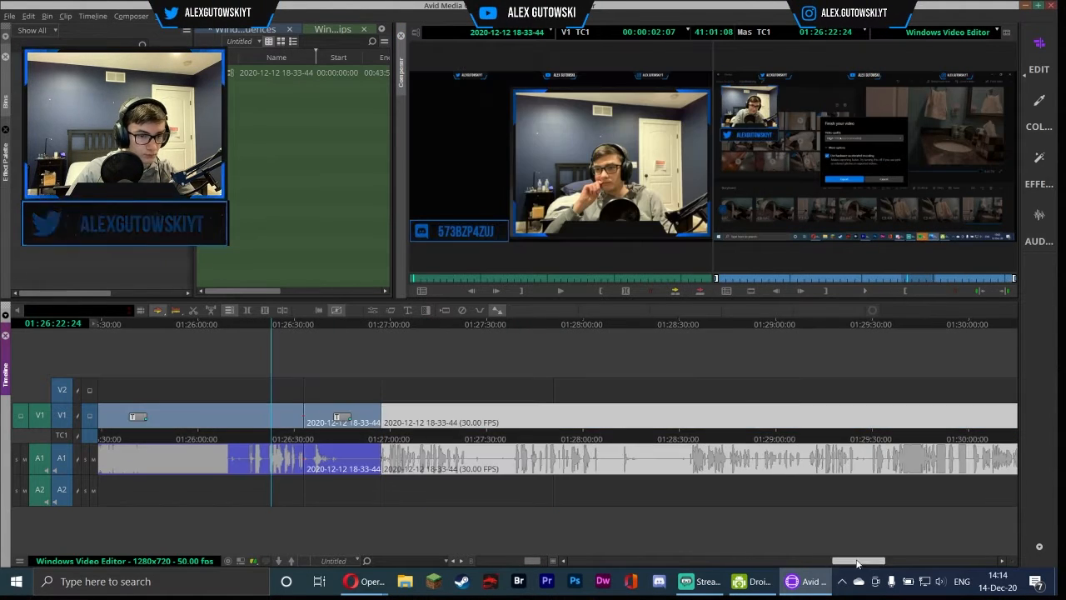
# Scrub and play through the edited section around 01:26 to 01:28 to review the cuts
pyautogui.click(431, 347)
pyautogui.moveTo(857, 563)
pyautogui.mouseDown()
pyautogui.moveTo(825, 562)
pyautogui.moveTo(846, 562)
pyautogui.mouseUp()
pyautogui.click(250, 340)
pyautogui.click(333, 338)
pyautogui.click(385, 340)
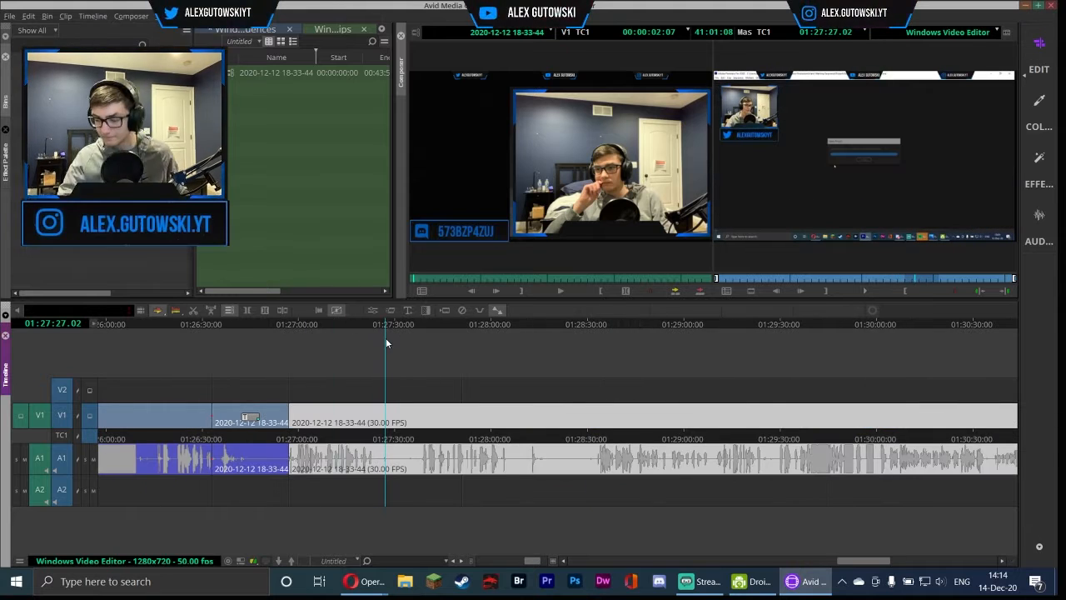
pyautogui.click(402, 325)
pyautogui.click(292, 326)
pyautogui.click(867, 292)
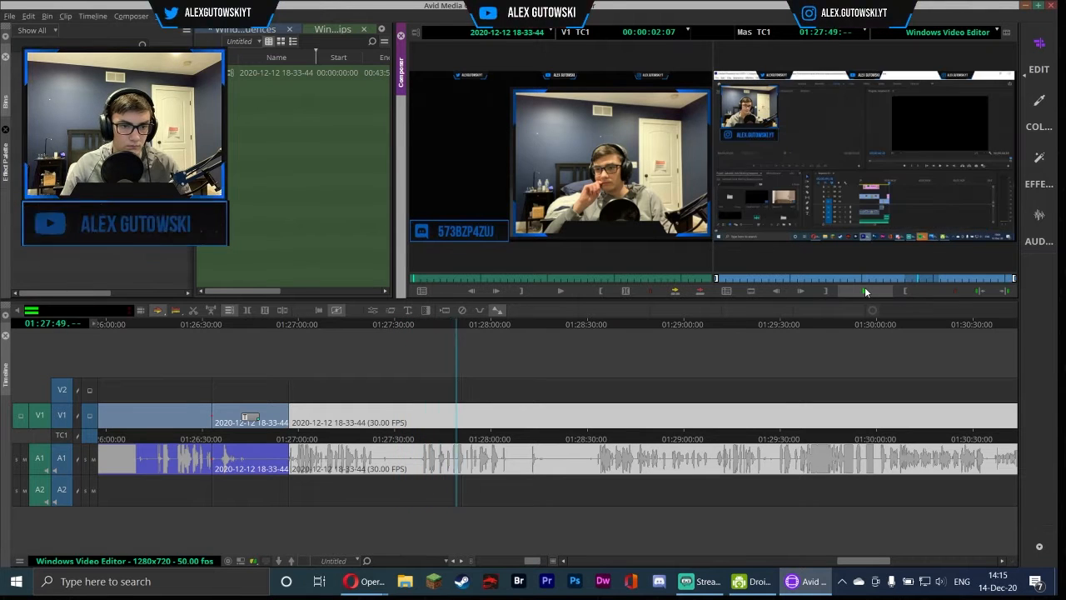
# Add edits near 01:27:55 and delete the short segment between the new cuts
pyautogui.click(475, 327)
pyautogui.click(472, 326)
pyautogui.press('space')
pyautogui.press('space')
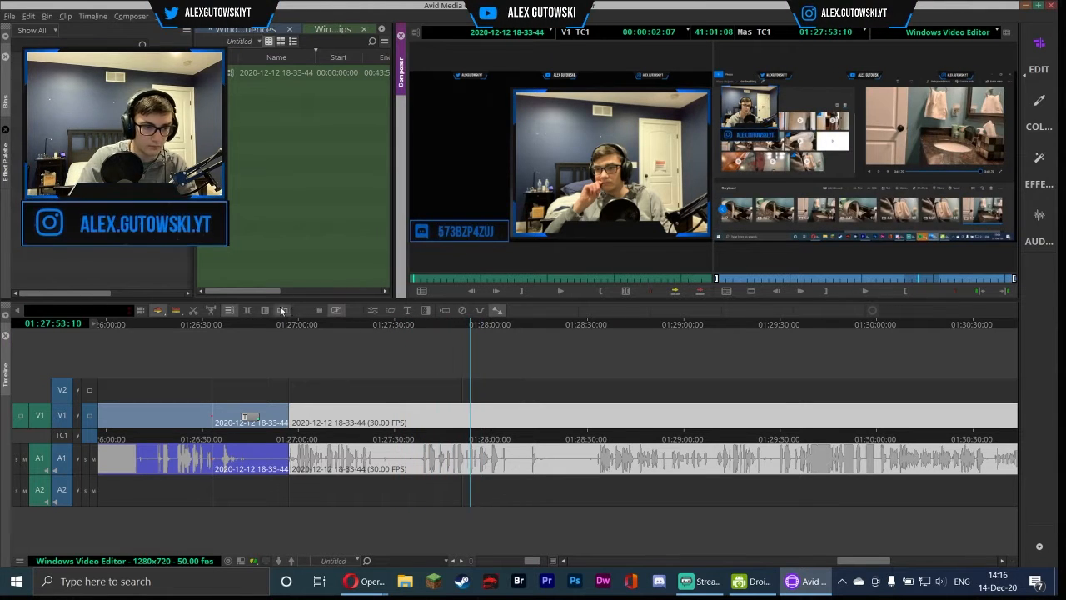
pyautogui.click(282, 310)
pyautogui.click(865, 291)
pyautogui.click(862, 292)
pyautogui.click(282, 311)
pyautogui.click(476, 416)
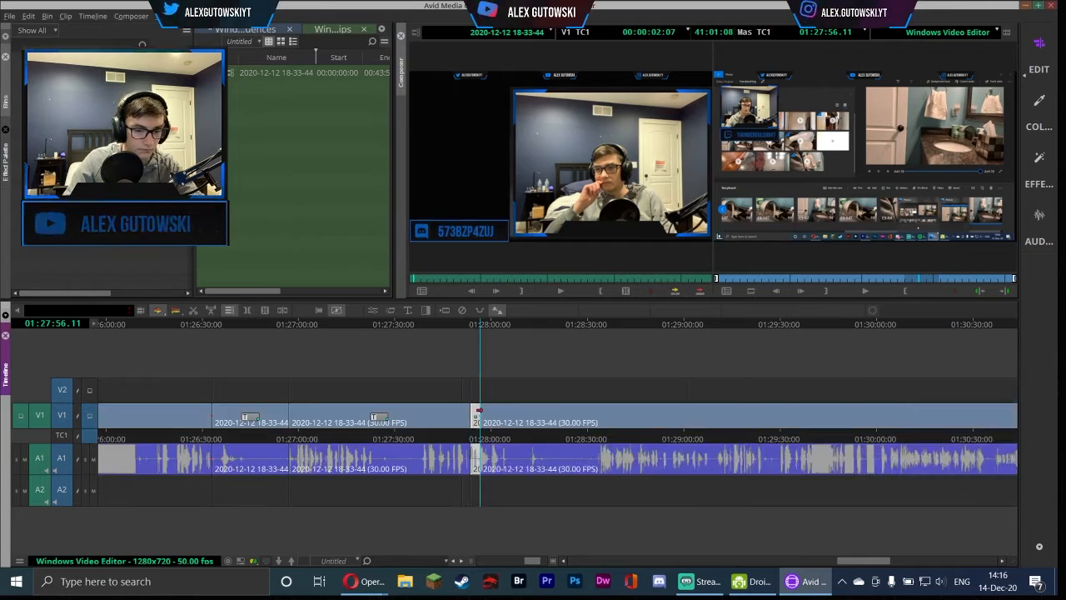
pyautogui.press('Delete')
# Add an edit at about 01:28:00 while playing through the sequence
pyautogui.click(869, 293)
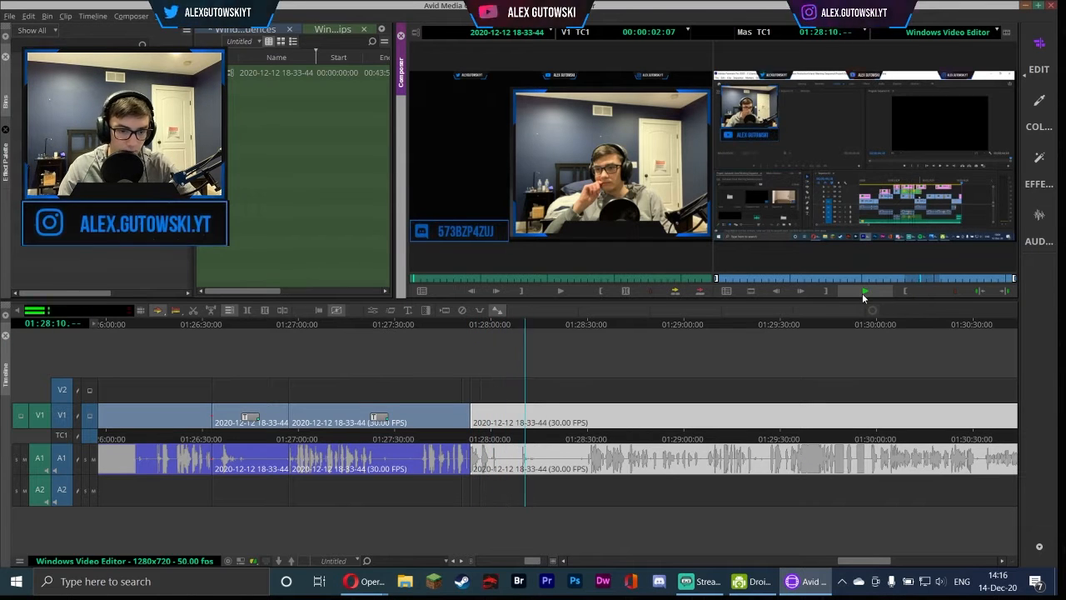
pyautogui.click(541, 310)
pyautogui.click(490, 323)
pyautogui.click(867, 292)
pyautogui.click(867, 293)
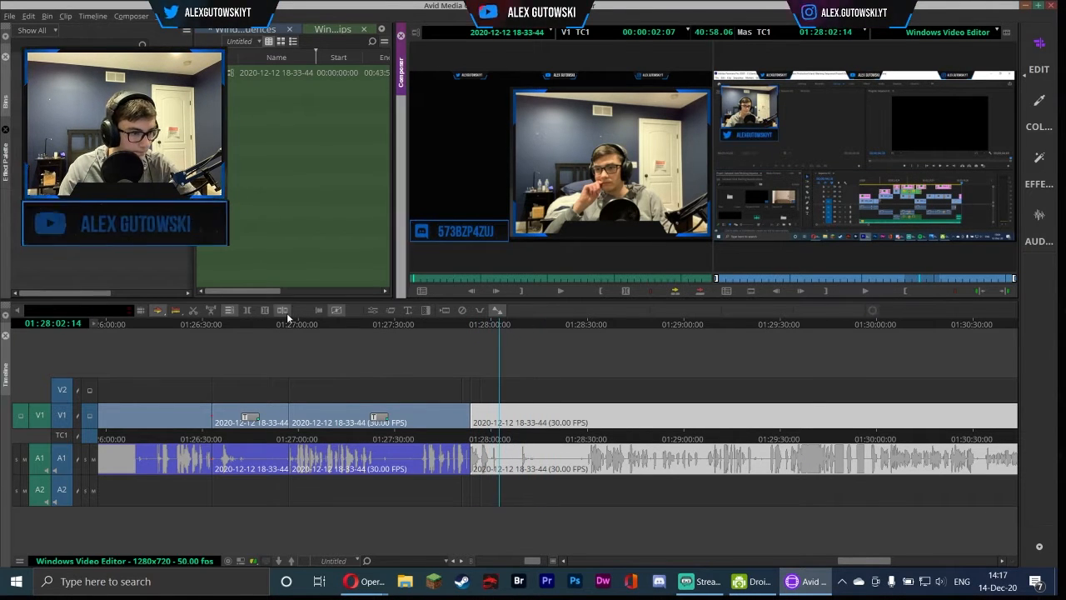
pyautogui.click(490, 323)
pyautogui.click(864, 293)
pyautogui.click(282, 311)
pyautogui.click(867, 291)
# Add an edit at about 01:28:33 and delete the segment before it
pyautogui.click(586, 323)
pyautogui.click(864, 293)
pyautogui.click(864, 292)
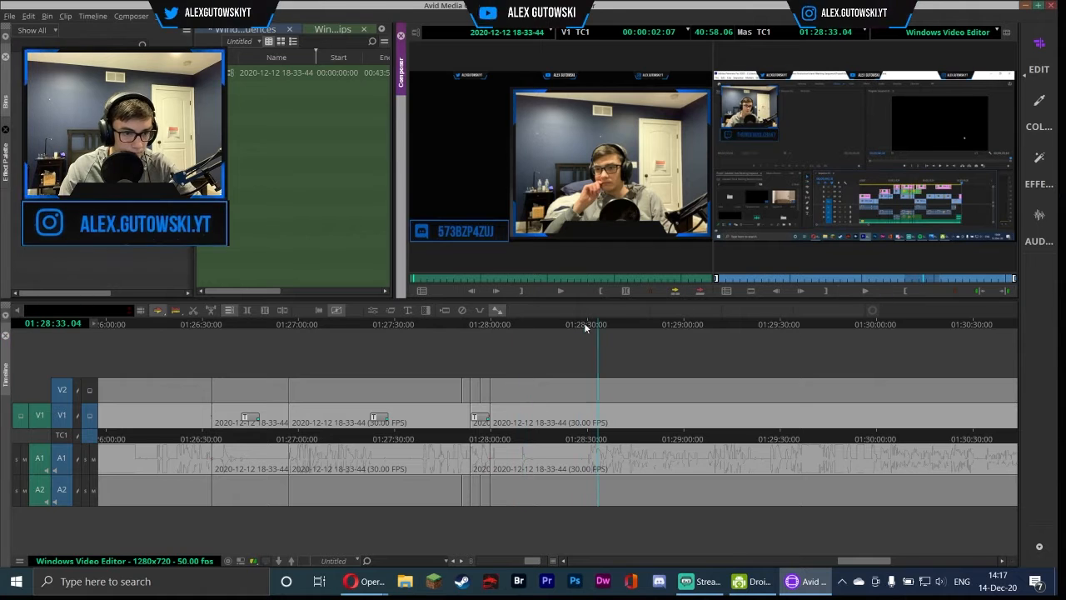
pyautogui.click(585, 323)
pyautogui.click(281, 311)
pyautogui.click(553, 410)
pyautogui.press('Delete')
pyautogui.click(860, 293)
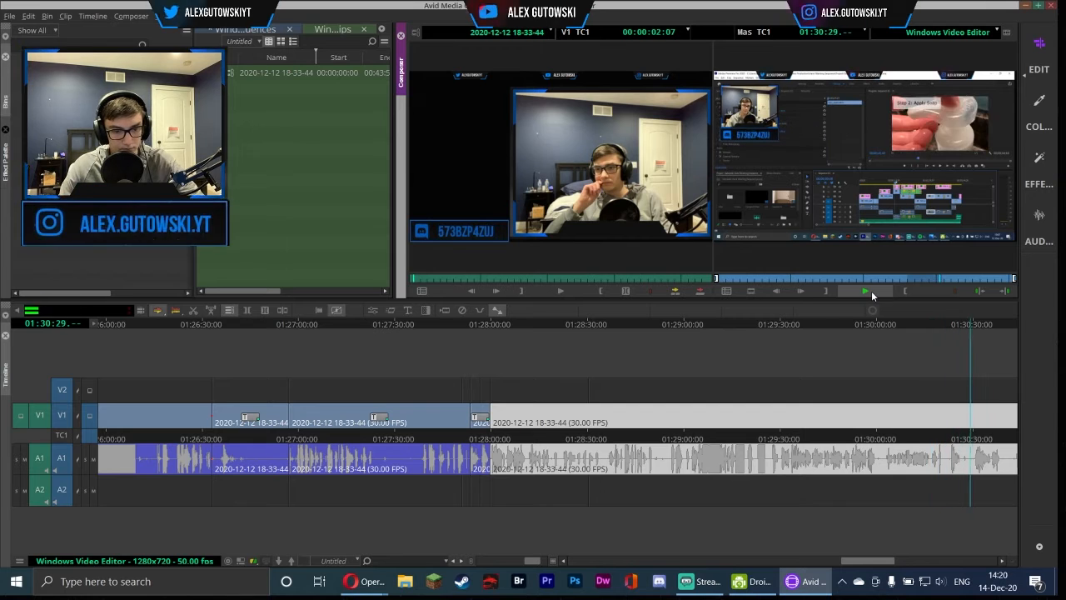
# Undo the last deletion and continue playback past 01:31
pyautogui.hotkey('ctrl', 'z')
pyautogui.click(864, 295)
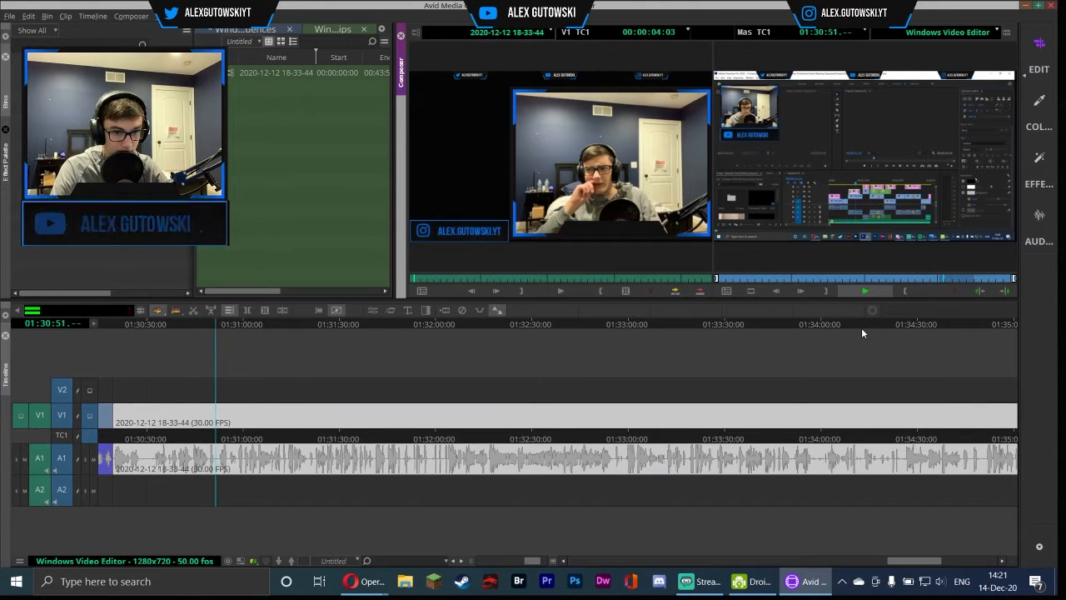
pyautogui.click(864, 290)
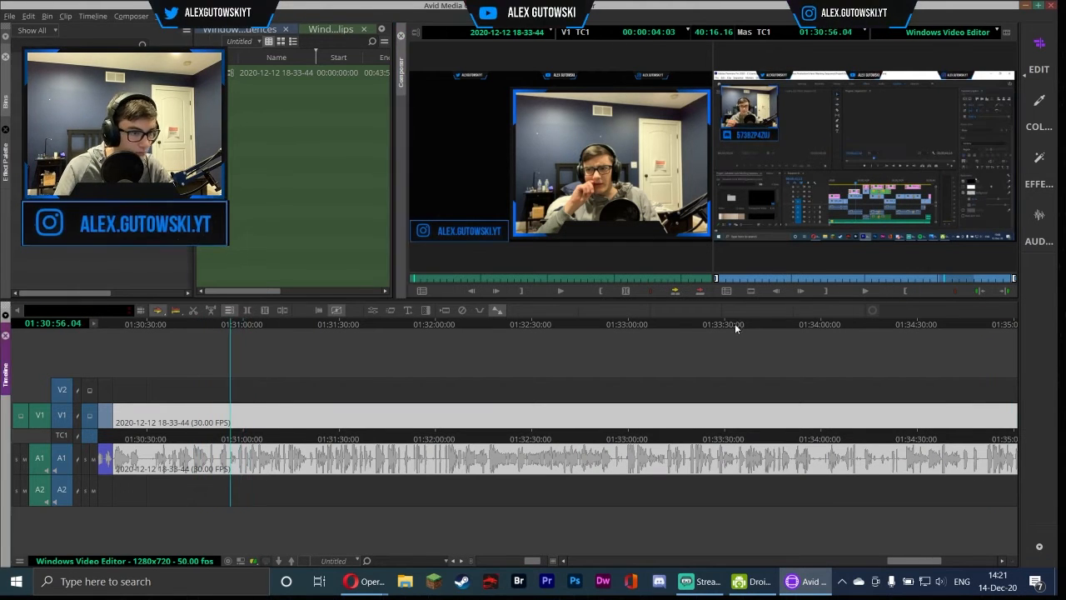
pyautogui.click(866, 290)
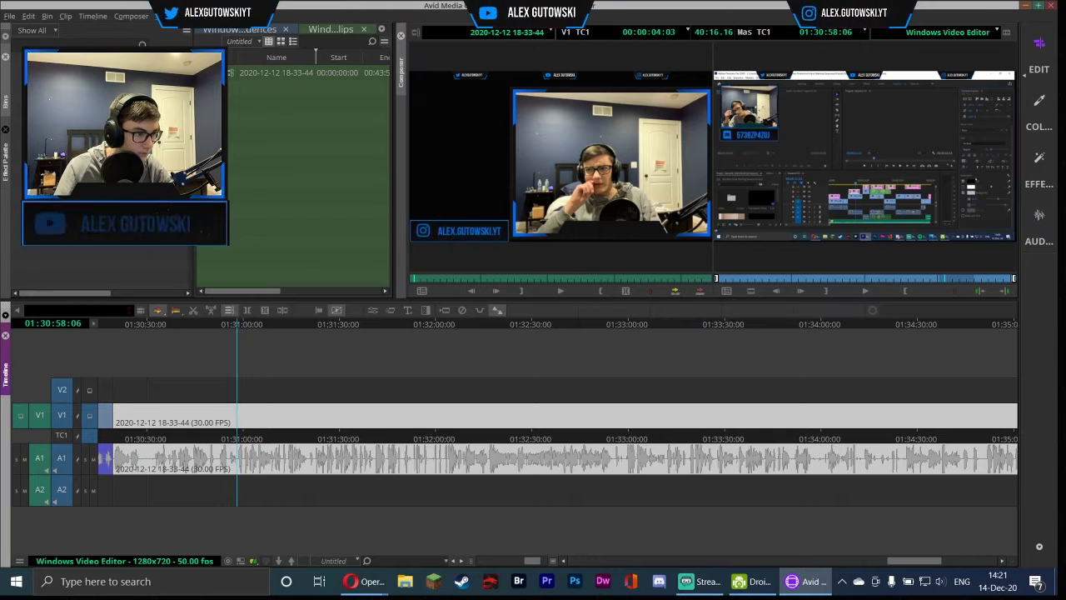
pyautogui.click(866, 291)
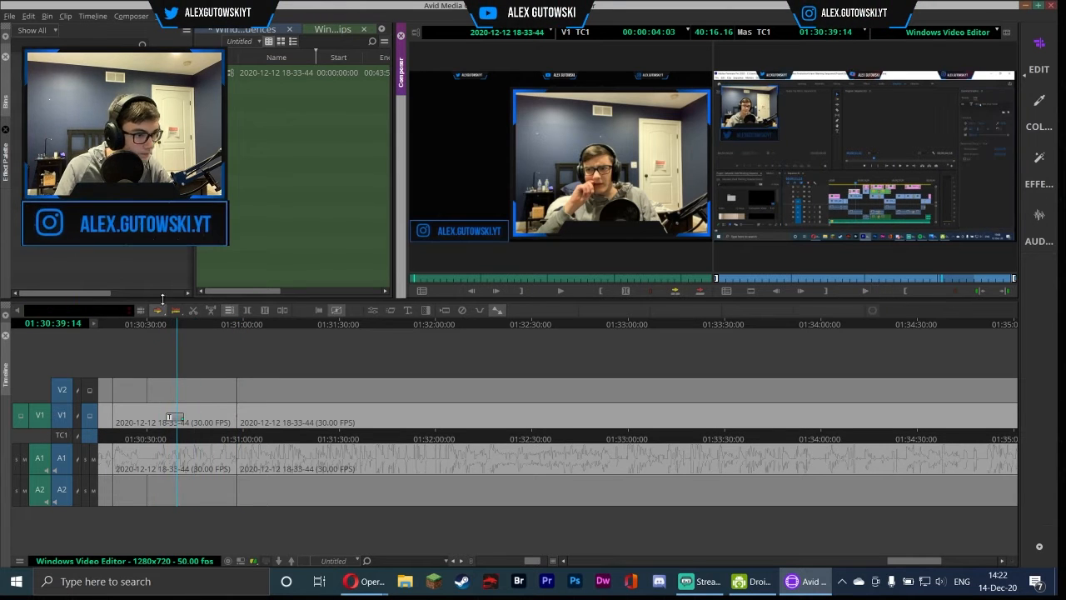
pyautogui.press('space')
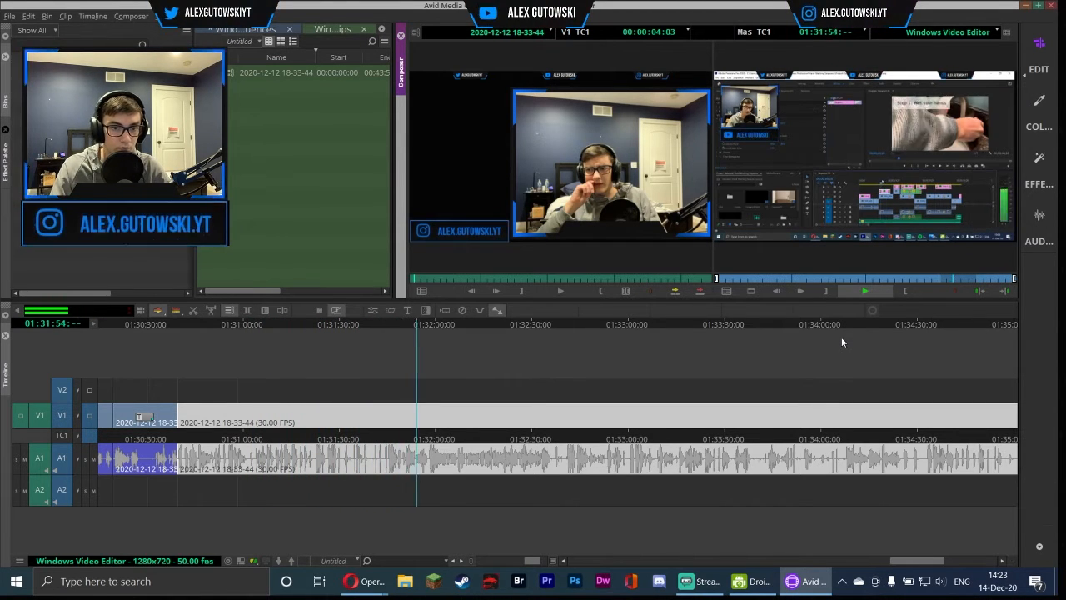
# Play through the sequence around 01:35 to 01:36 to find the next cut point
pyautogui.click(856, 290)
pyautogui.click(922, 560)
pyautogui.hotkey('ctrl', 'a')
pyautogui.click(867, 292)
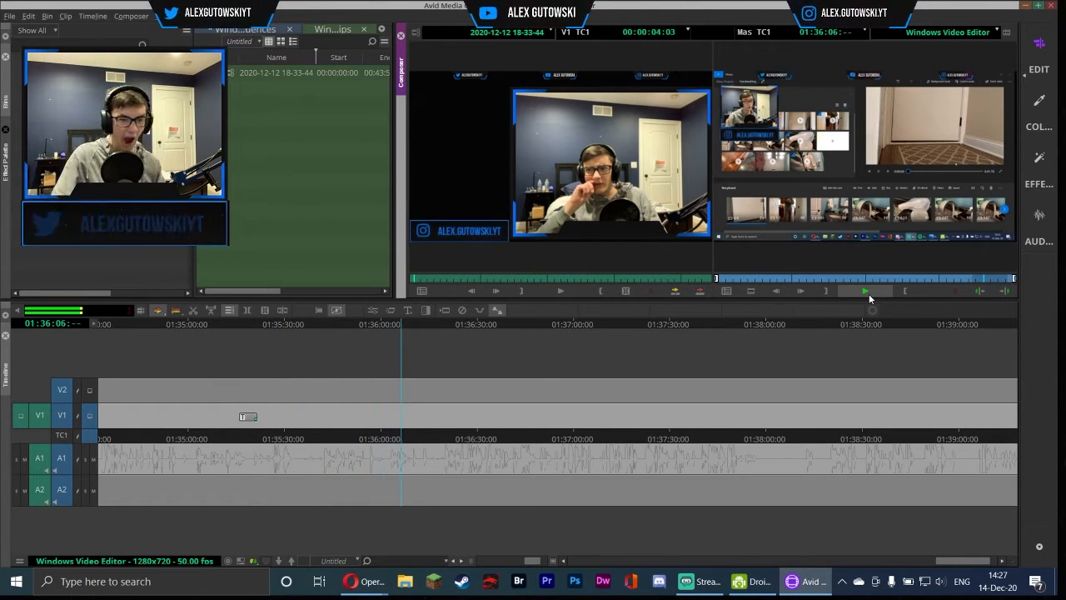
pyautogui.click(354, 325)
pyautogui.click(868, 292)
pyautogui.click(320, 325)
pyautogui.click(876, 293)
pyautogui.click(876, 293)
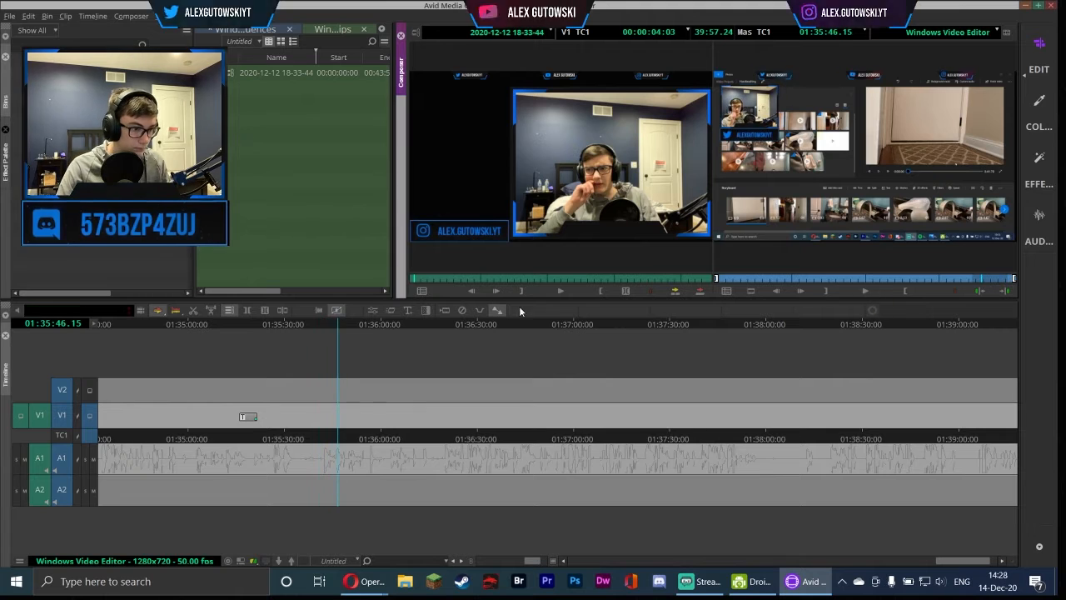
pyautogui.click(866, 293)
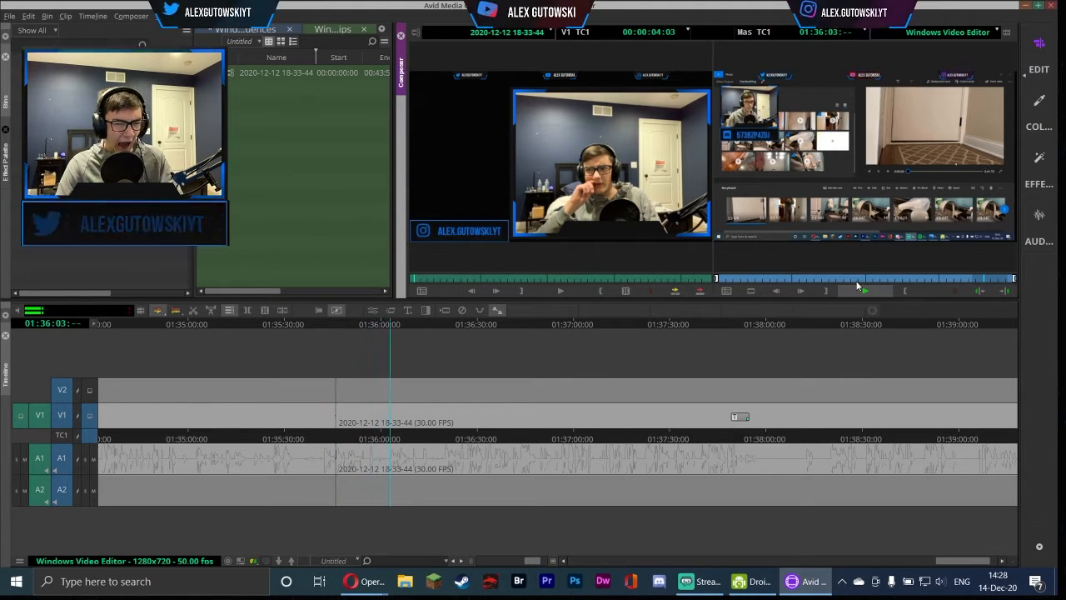
pyautogui.click(859, 287)
# Add an edit at about 01:35:46 and delete the segment following it
pyautogui.click(337, 310)
pyautogui.click(363, 415)
pyautogui.press('Delete')
pyautogui.click(877, 292)
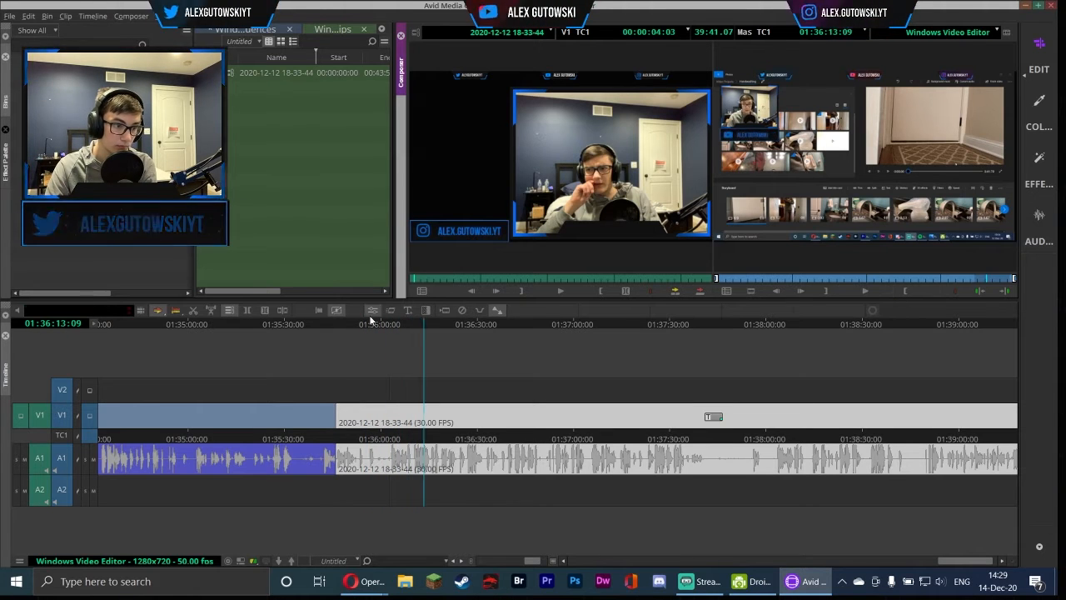
# Add an edit at about 01:36:05 and delete the segment before it
pyautogui.click(388, 324)
pyautogui.click(336, 310)
pyautogui.click(363, 415)
pyautogui.press('Delete')
pyautogui.click(871, 293)
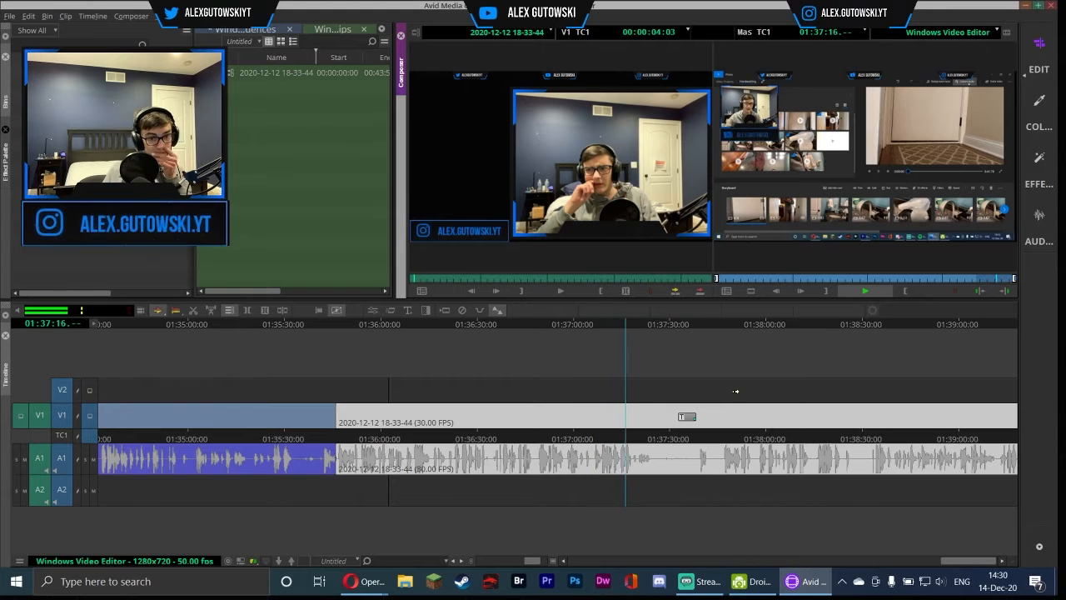
# Add edits at about 01:37:16 and 01:37:52 on V1 and A1
pyautogui.click(194, 310)
pyautogui.click(695, 366)
pyautogui.click(863, 293)
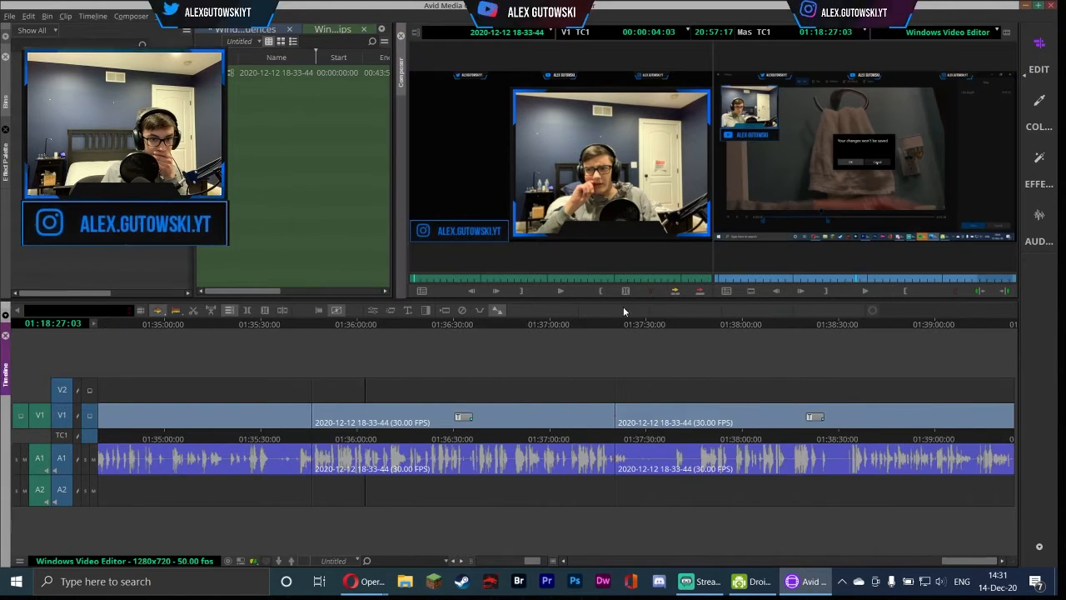
pyautogui.moveTo(792, 343); pyautogui.dragTo(704, 363)
pyautogui.click(866, 292)
pyautogui.click(866, 292)
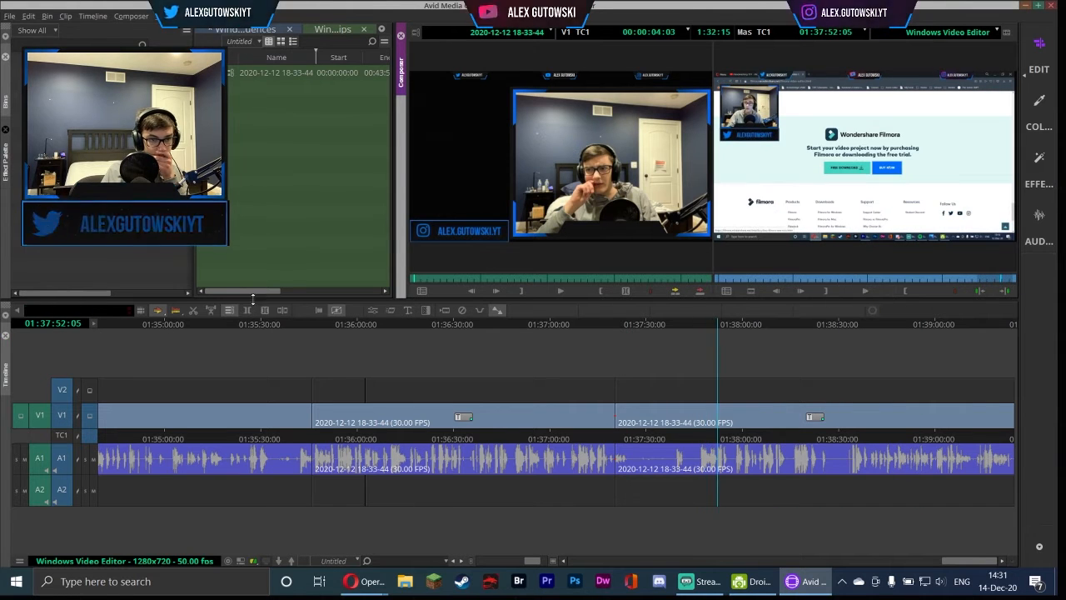
pyautogui.click(193, 310)
pyautogui.click(866, 293)
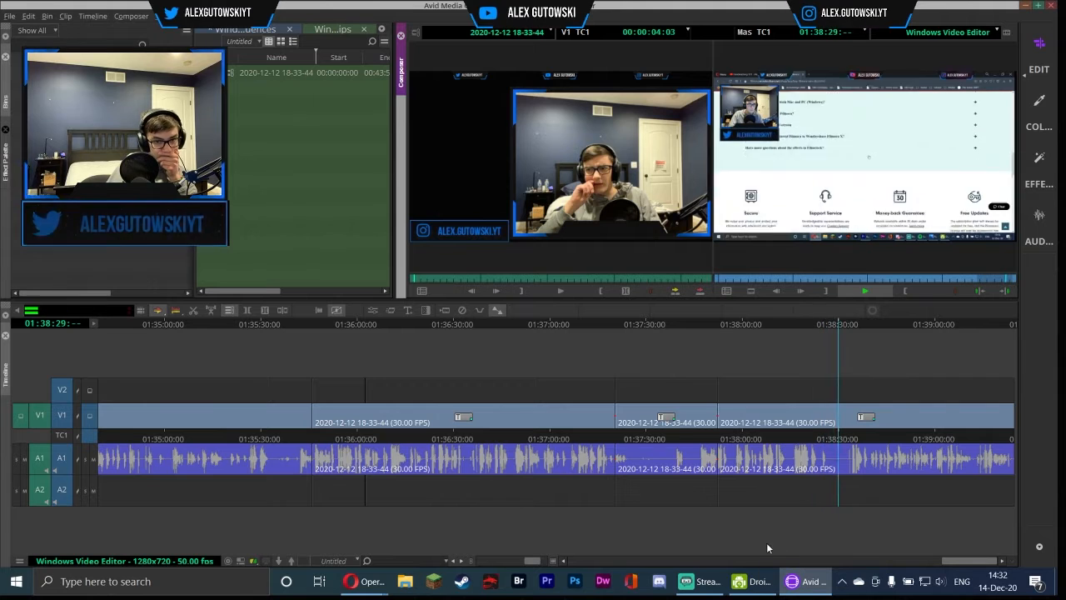
# Delete the segment between the 01:37:16 and 01:37:52 cuts on V1 and A1
pyautogui.click(640, 440)
pyautogui.click(643, 422)
pyautogui.press('Delete')
pyautogui.moveTo(699, 327); pyautogui.dragTo(727, 325)
pyautogui.click(888, 292)
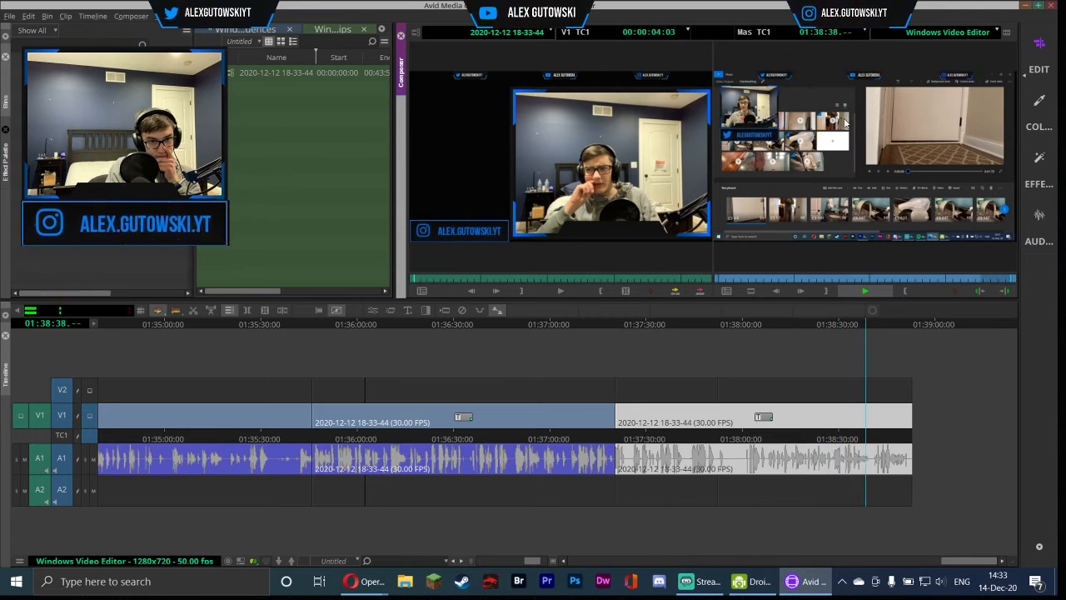
pyautogui.click(217, 354)
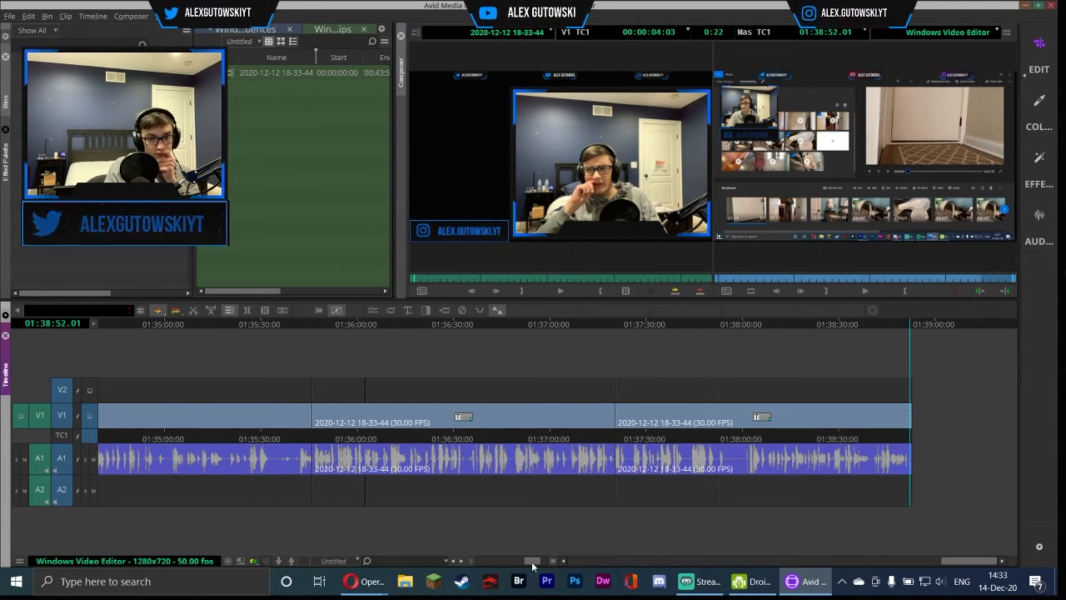
pyautogui.moveTo(533, 561); pyautogui.dragTo(486, 562)
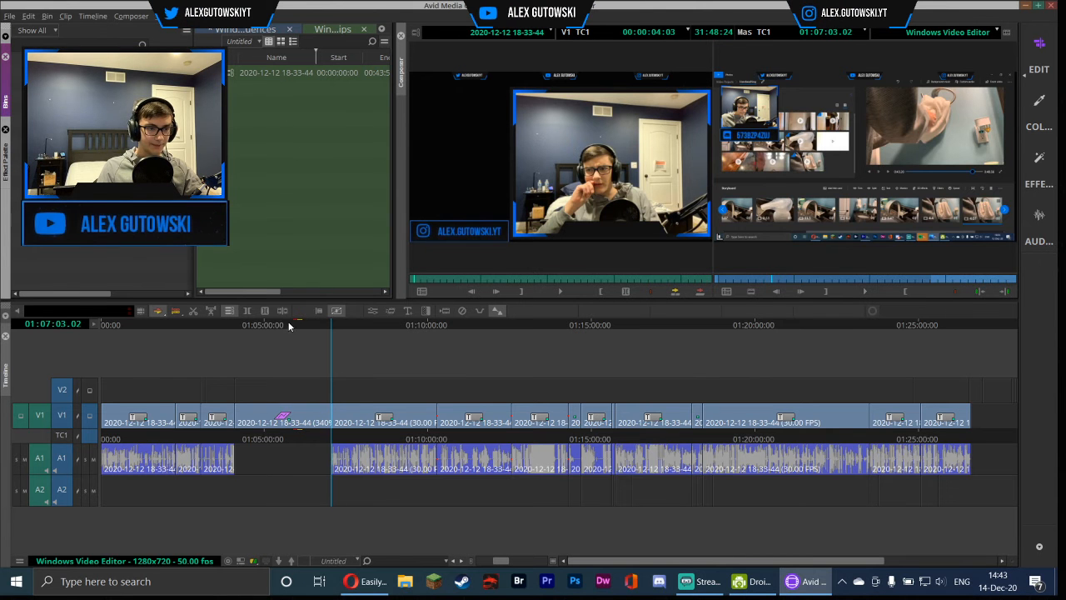
# Scrub through the full edited sequence to review the cuts
pyautogui.click(289, 325)
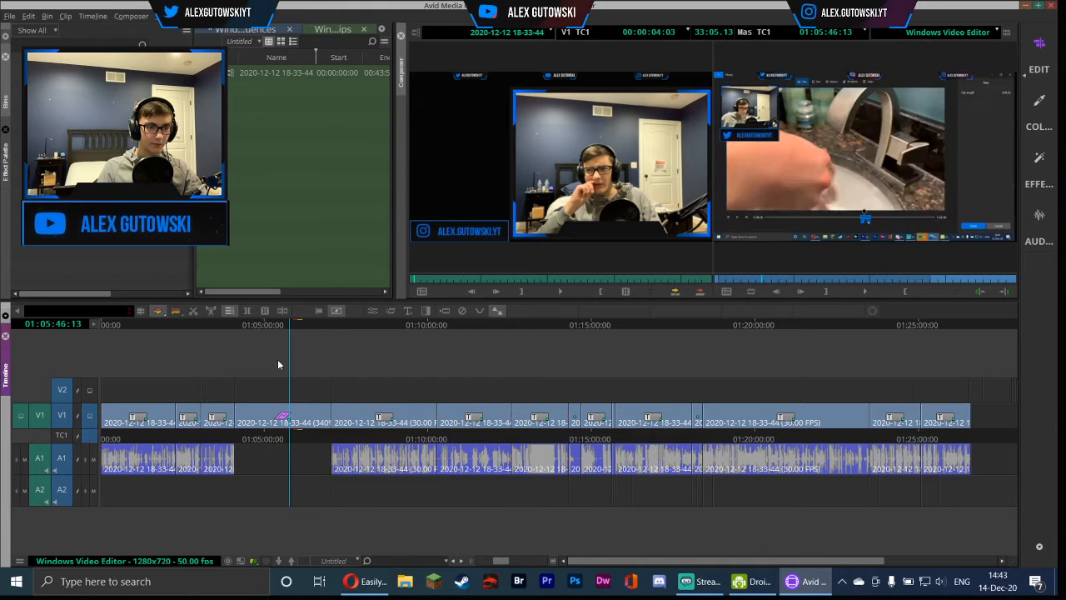
pyautogui.click(488, 379)
pyautogui.click(477, 375)
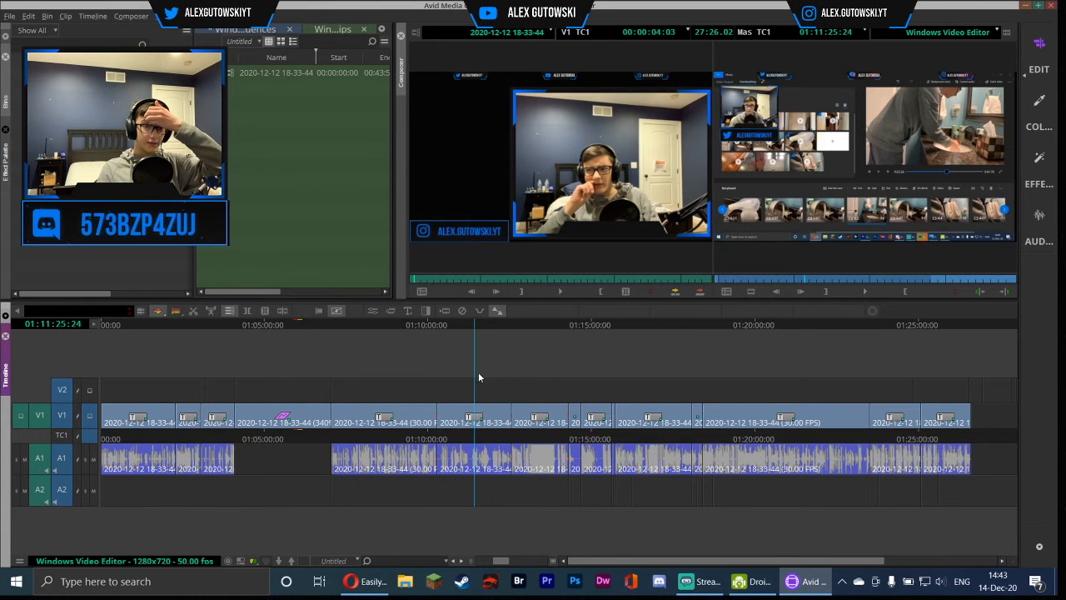
pyautogui.click(479, 419)
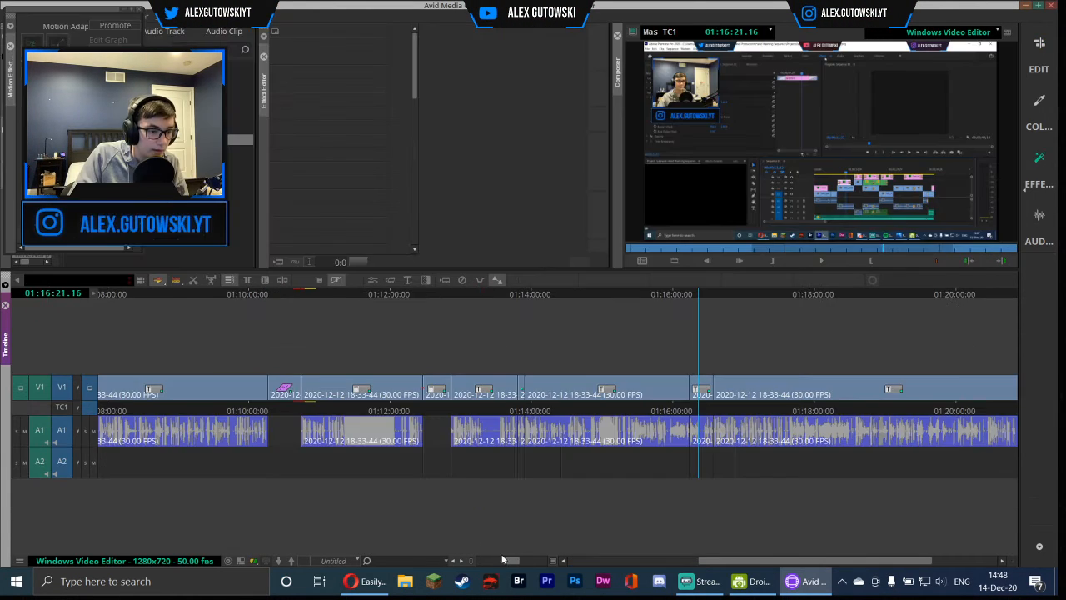
# Lasso-select all segments on V1 and A1 across the whole sequence
pyautogui.click(757, 560)
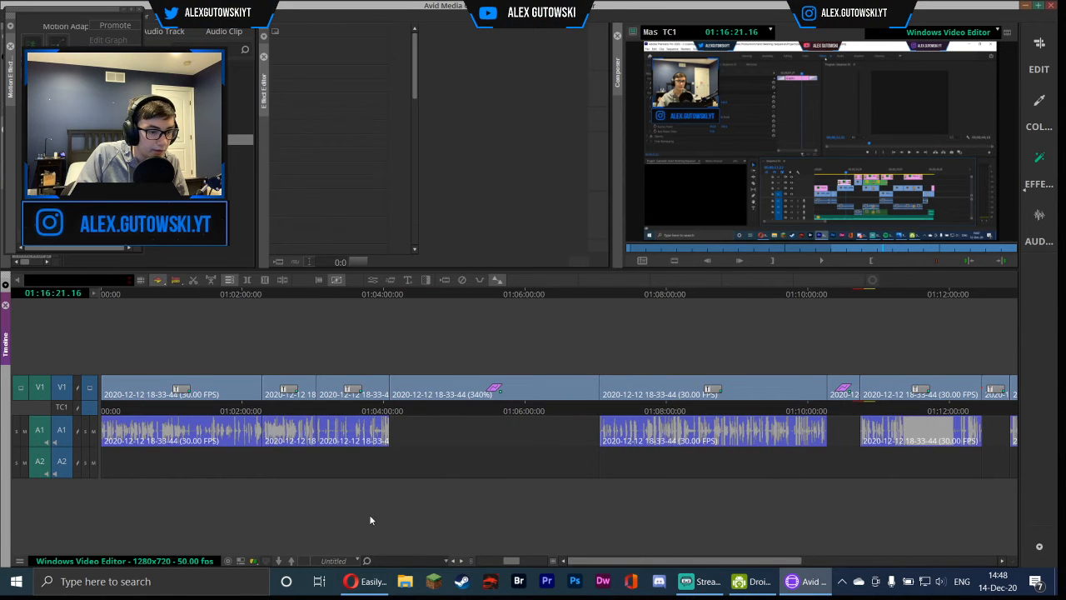
pyautogui.moveTo(109, 354); pyautogui.dragTo(142, 333)
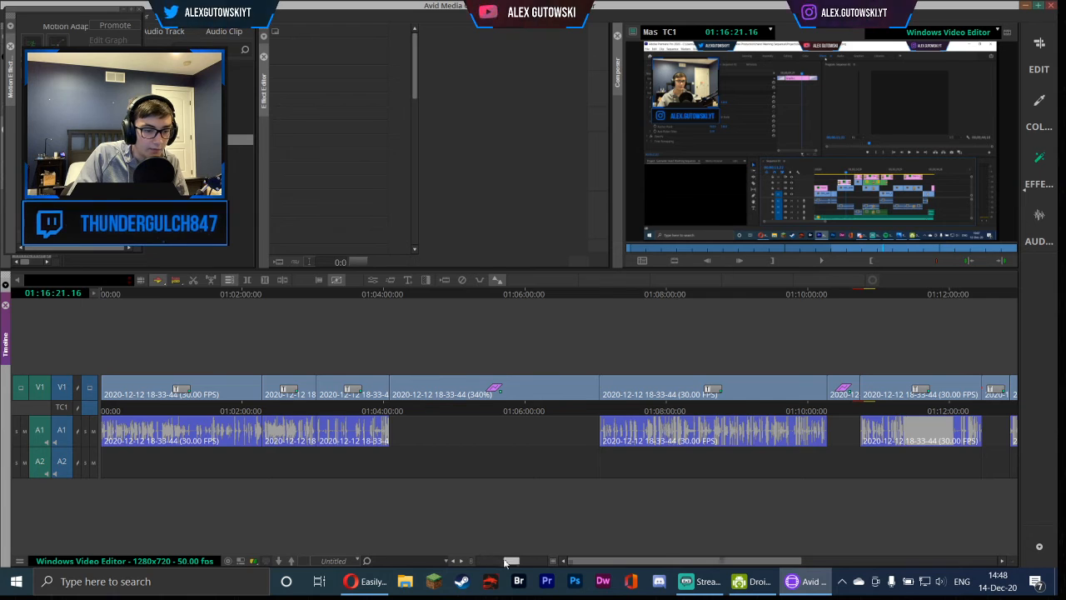
pyautogui.moveTo(510, 561); pyautogui.dragTo(471, 564)
pyautogui.moveTo(118, 336); pyautogui.dragTo(1011, 483)
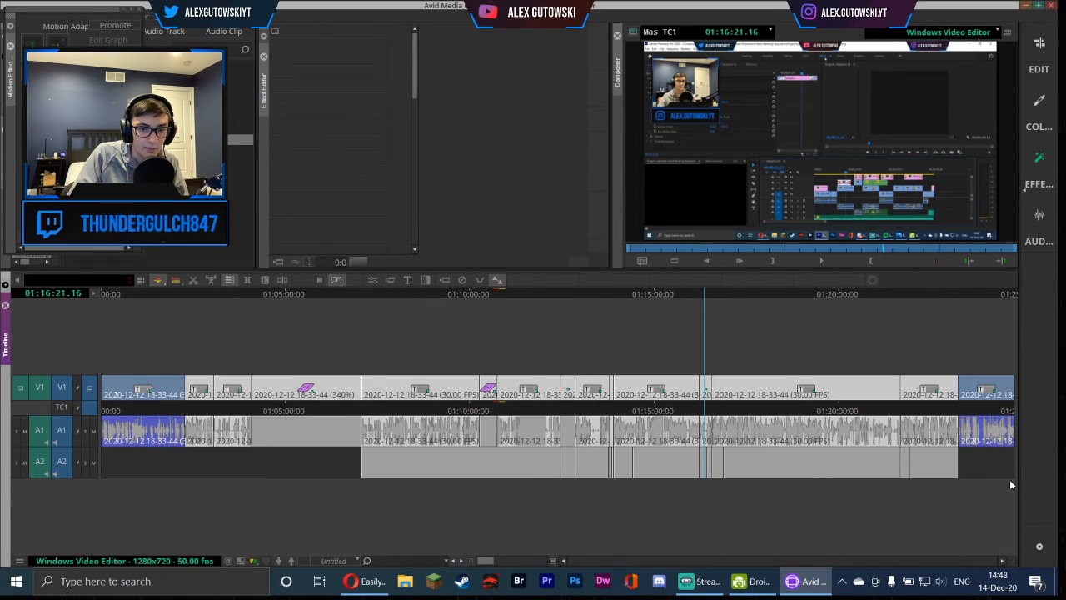
pyautogui.click(89, 310)
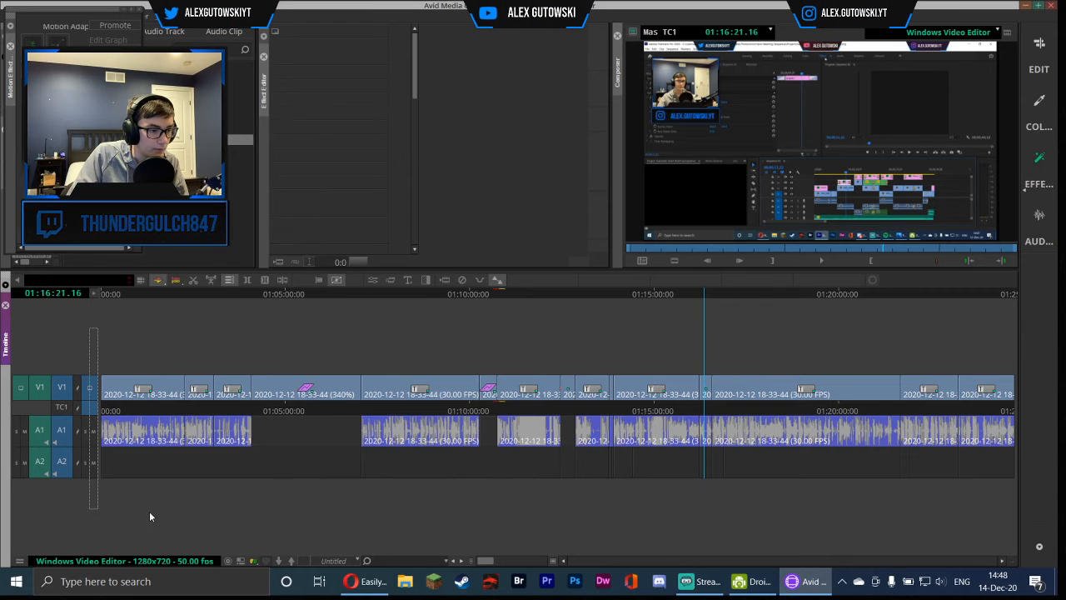
# Shift all V1 and A1 segments later to open an empty gap at the start of the sequence
pyautogui.moveTo(150, 518)
pyautogui.mouseDown()
pyautogui.moveTo(125, 521)
pyautogui.moveTo(1014, 337)
pyautogui.mouseUp()
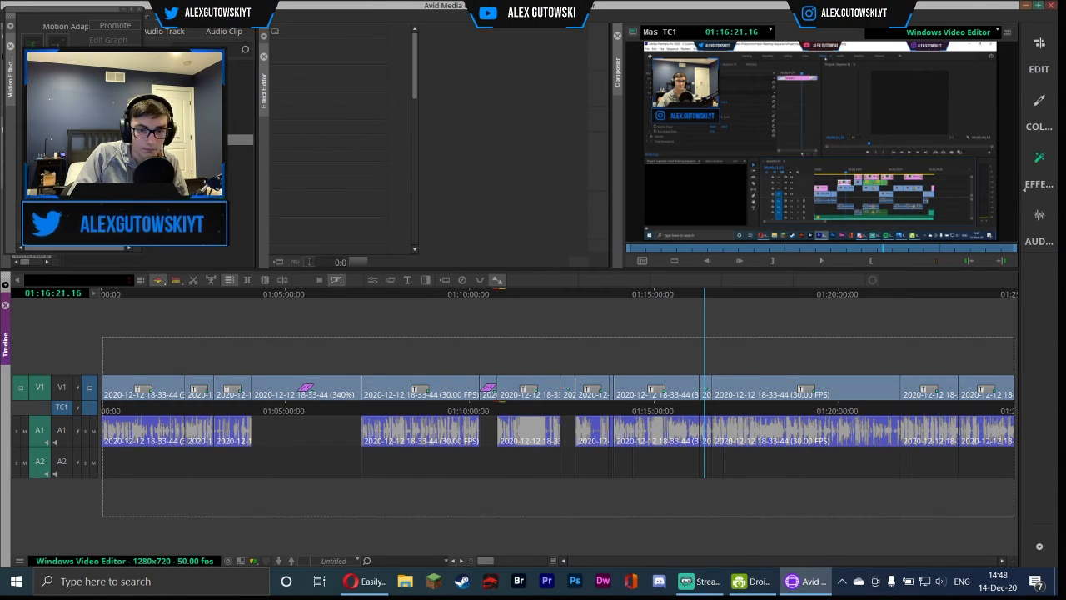
pyautogui.moveTo(142, 426); pyautogui.dragTo(319, 427)
pyautogui.moveTo(206, 426)
pyautogui.mouseDown()
pyautogui.moveTo(354, 426)
pyautogui.moveTo(276, 426)
pyautogui.mouseUp()
pyautogui.hotkey('ctrl', 'z')
pyautogui.moveTo(316, 517); pyautogui.dragTo(1014, 337)
pyautogui.moveTo(327, 427); pyautogui.dragTo(319, 427)
pyautogui.click(279, 528)
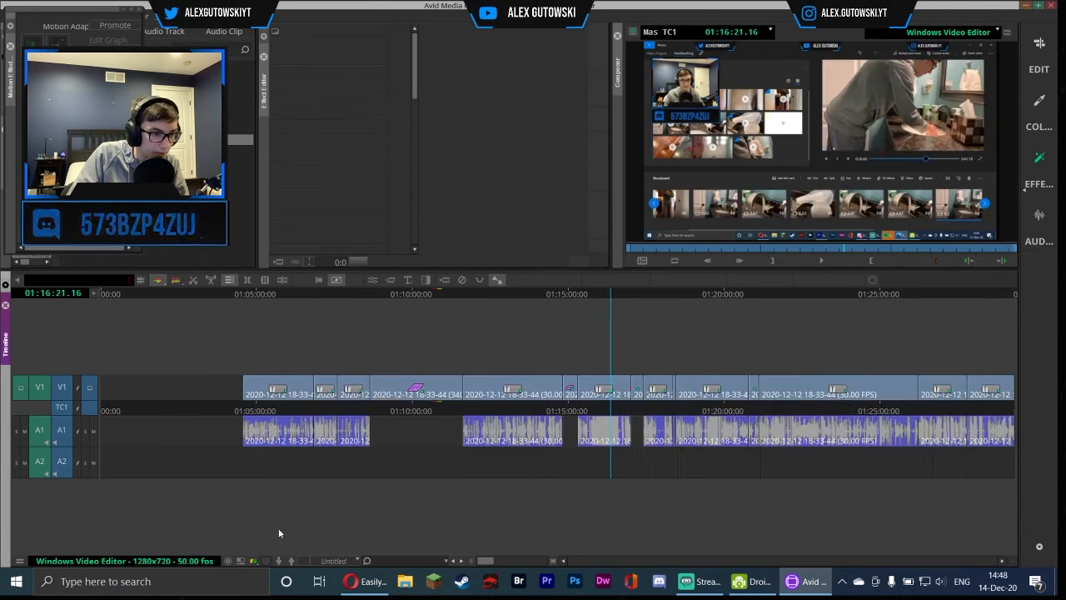
pyautogui.press('Home')
pyautogui.click(407, 281)
pyautogui.click(755, 161)
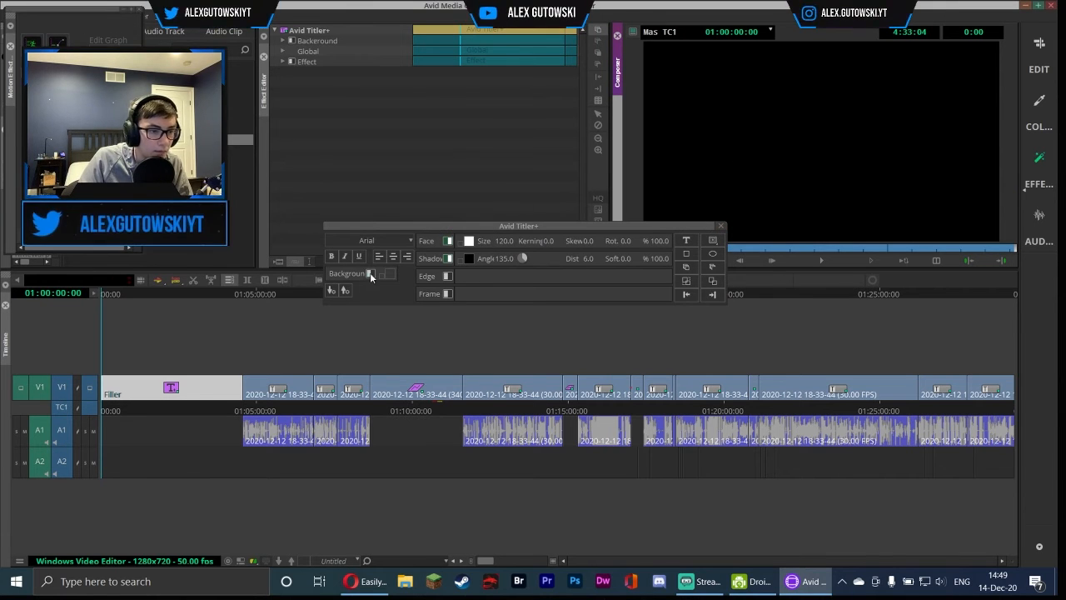
pyautogui.click(370, 274)
pyautogui.click(722, 226)
pyautogui.click(184, 304)
pyautogui.press('Delete')
pyautogui.press('Home')
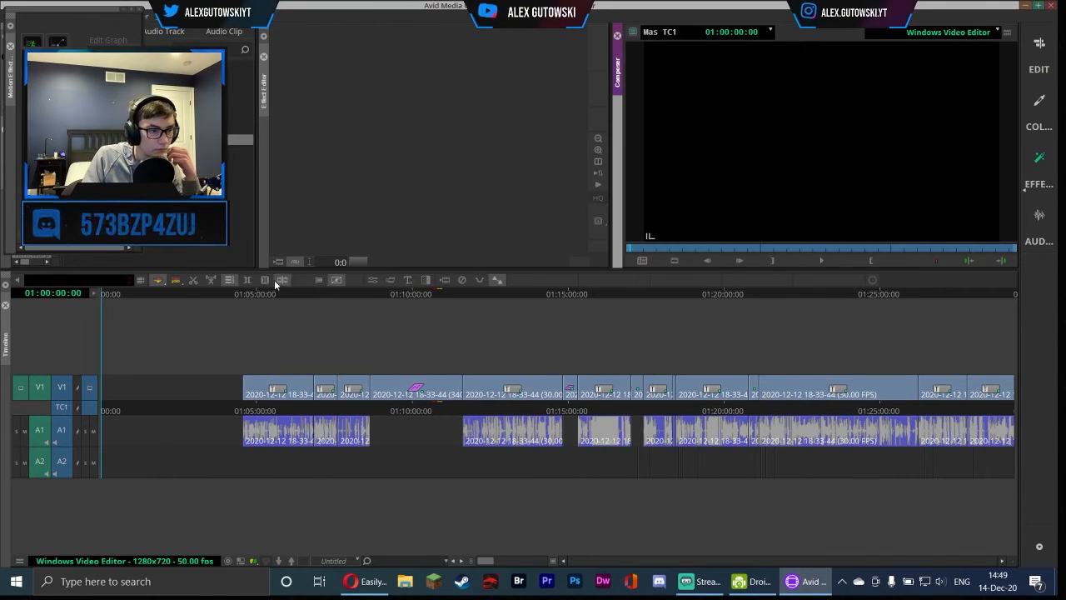
# Apply a Titler+ title to the empty start of V1 and type the intro message beginning 'Hello!'
pyautogui.moveTo(241, 139); pyautogui.dragTo(171, 387)
pyautogui.click(686, 240)
pyautogui.click(742, 154)
pyautogui.write('Hello!')
pyautogui.press('Return')
pyautogui.write('If this edit looks differenent, its because')
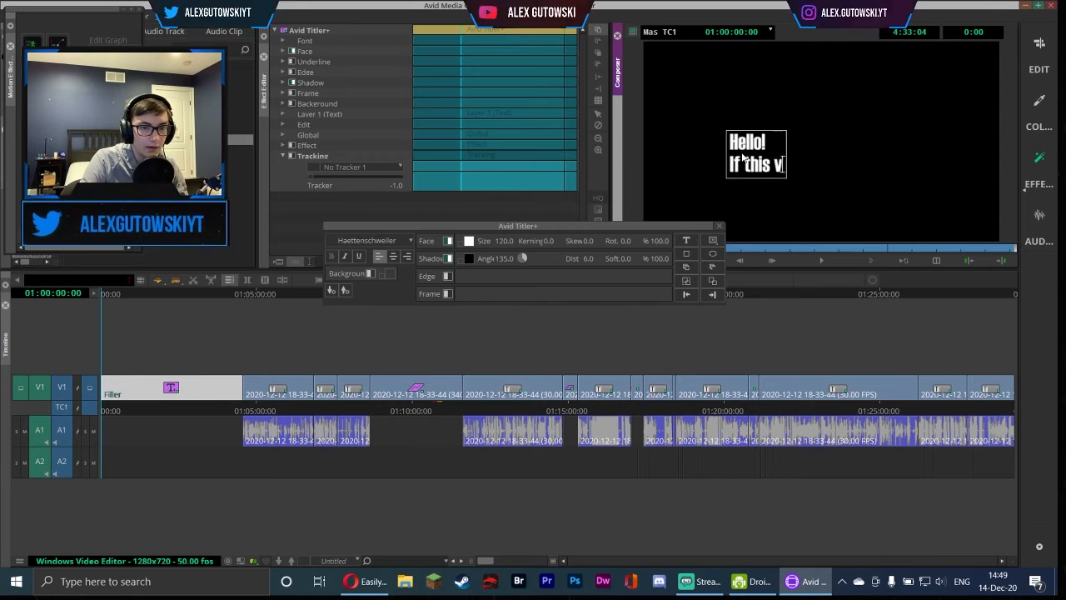
pyautogui.press('Return')
pyautogui.write('i')
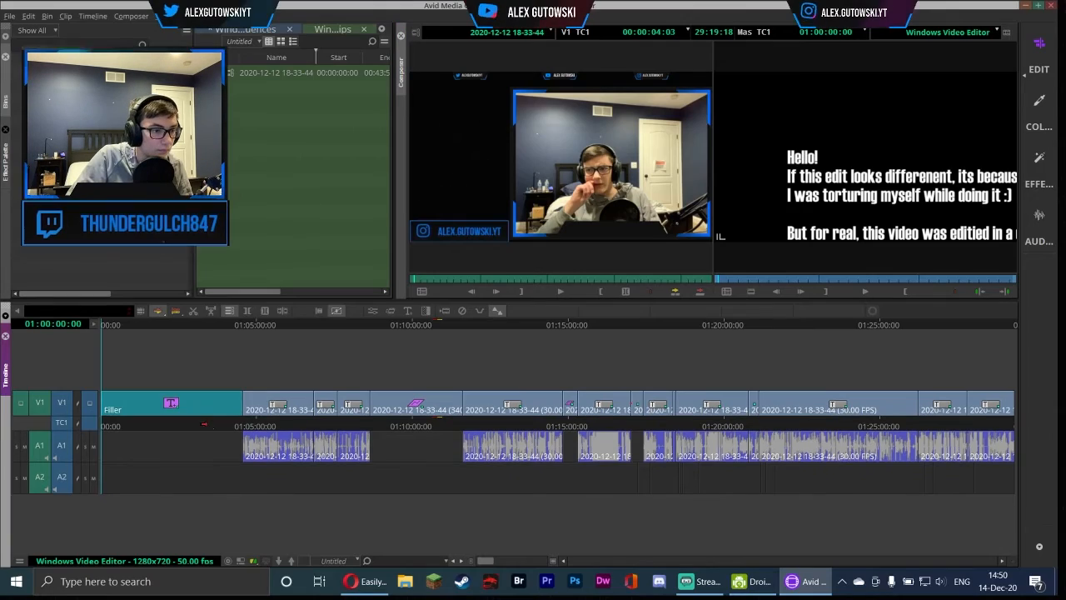
# Finish laying out the intro title text and line the sequence segments up behind the title
pyautogui.rightClick(92, 249)
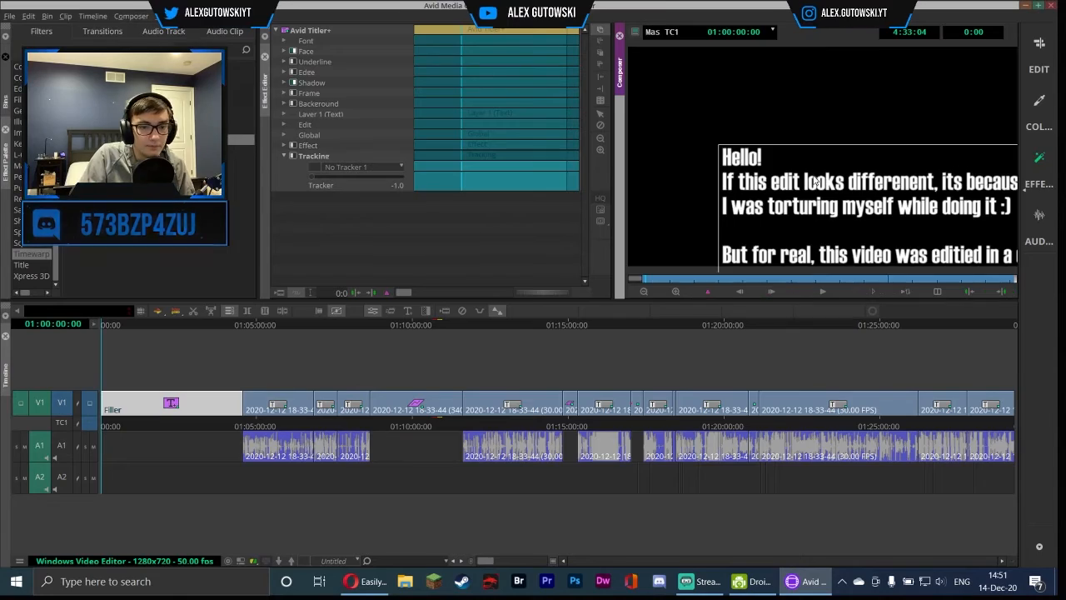
pyautogui.click(816, 290)
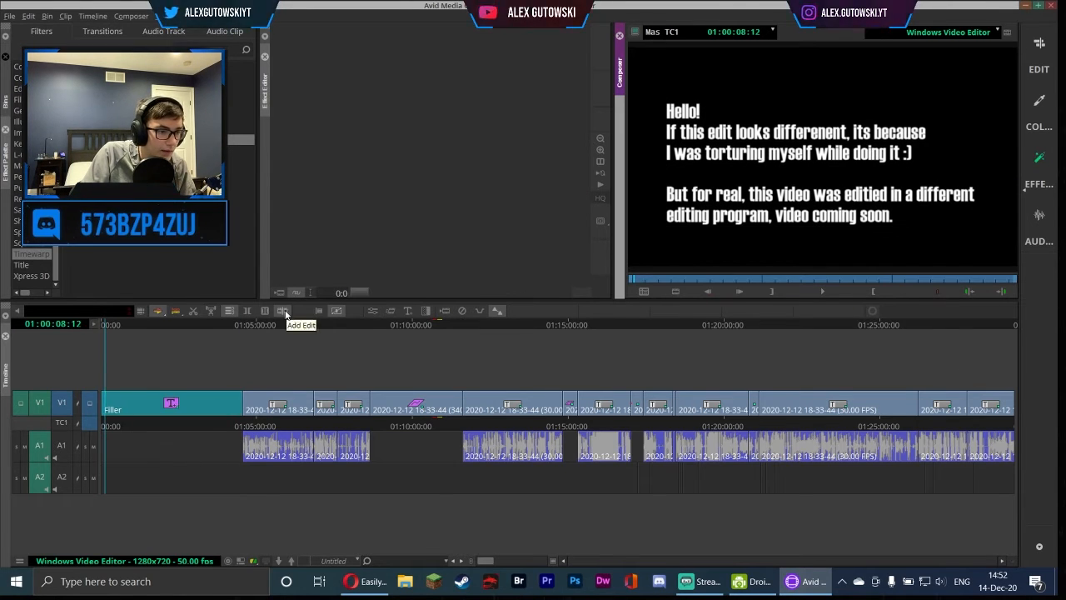
pyautogui.moveTo(236, 367); pyautogui.dragTo(1041, 494)
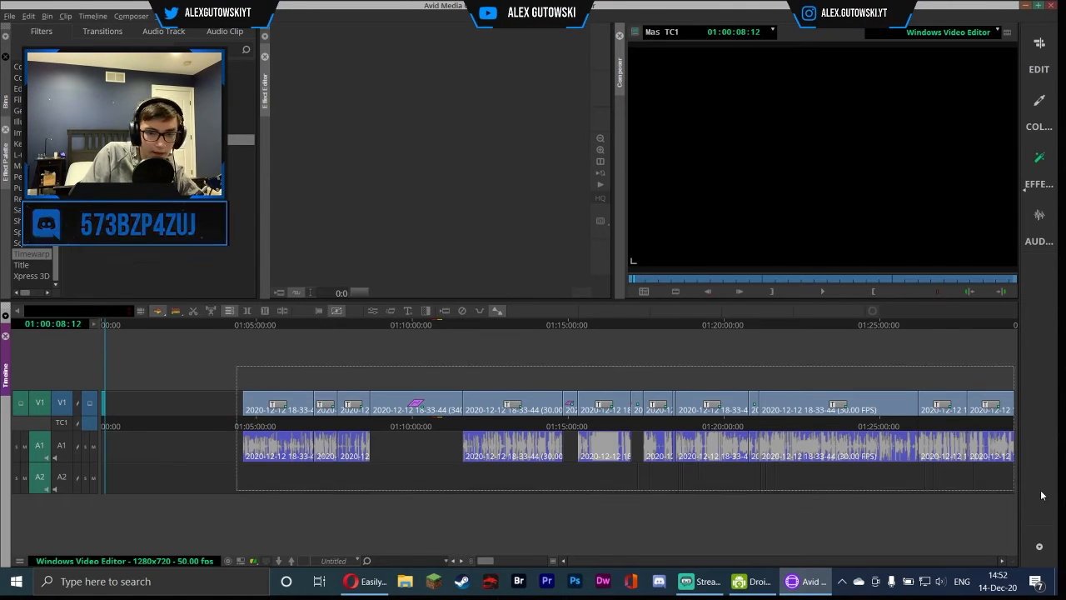
pyautogui.click(129, 18)
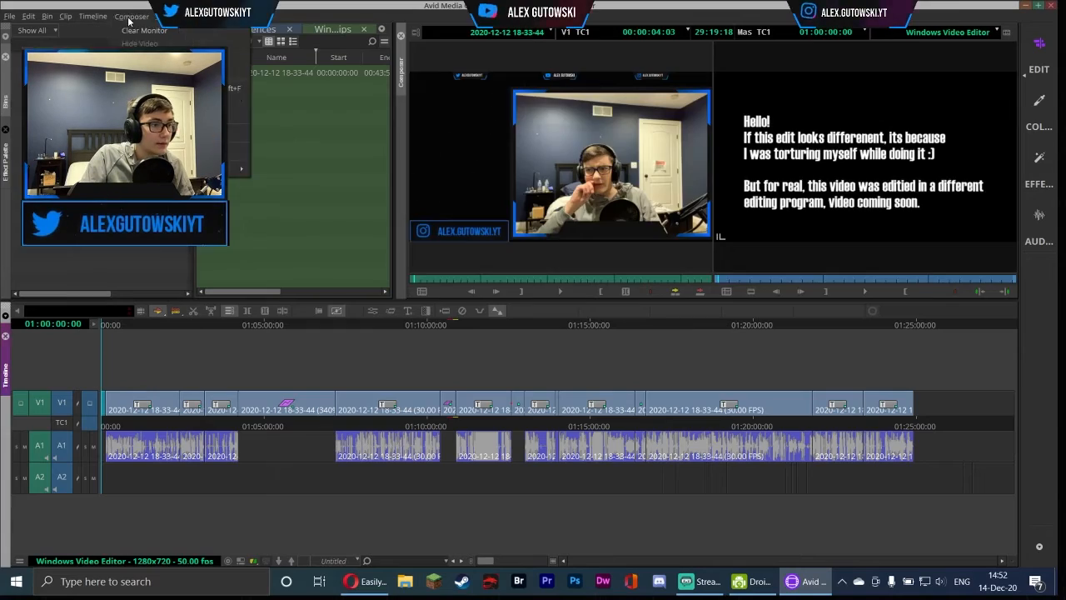
# Open the Source Browser and navigate to the Premiere Pro Common Media folder of music files
pyautogui.rightClick(257, 99)
pyautogui.click(398, 122)
pyautogui.click(388, 254)
pyautogui.click(402, 278)
pyautogui.click(415, 302)
pyautogui.click(432, 350)
pyautogui.click(611, 225)
pyautogui.keyDown('shift'); pyautogui.click(666, 376); pyautogui.keyUp('shift')
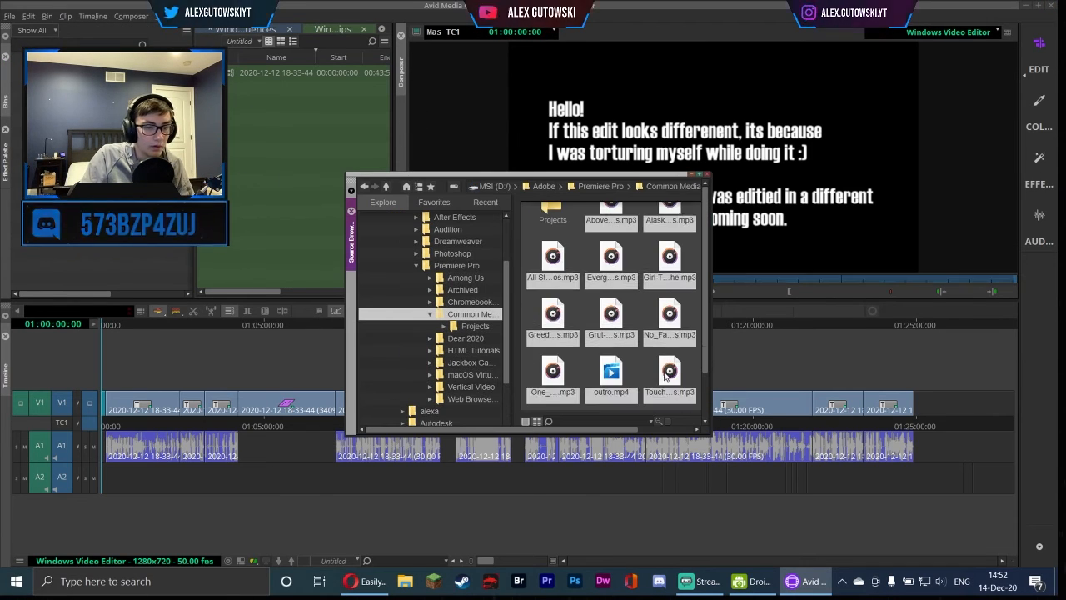
# Import the music tracks and the outro clip into the bin and place the outro at the sequence end
pyautogui.scroll(1, 664, 367)
pyautogui.moveTo(246, 163); pyautogui.dragTo(245, 162)
pyautogui.click(707, 174)
pyautogui.moveTo(250, 72); pyautogui.dragTo(940, 407)
pyautogui.click(918, 403)
pyautogui.click(105, 481)
pyautogui.click(105, 482)
pyautogui.click(919, 403)
pyautogui.click(941, 446)
pyautogui.click(921, 326)
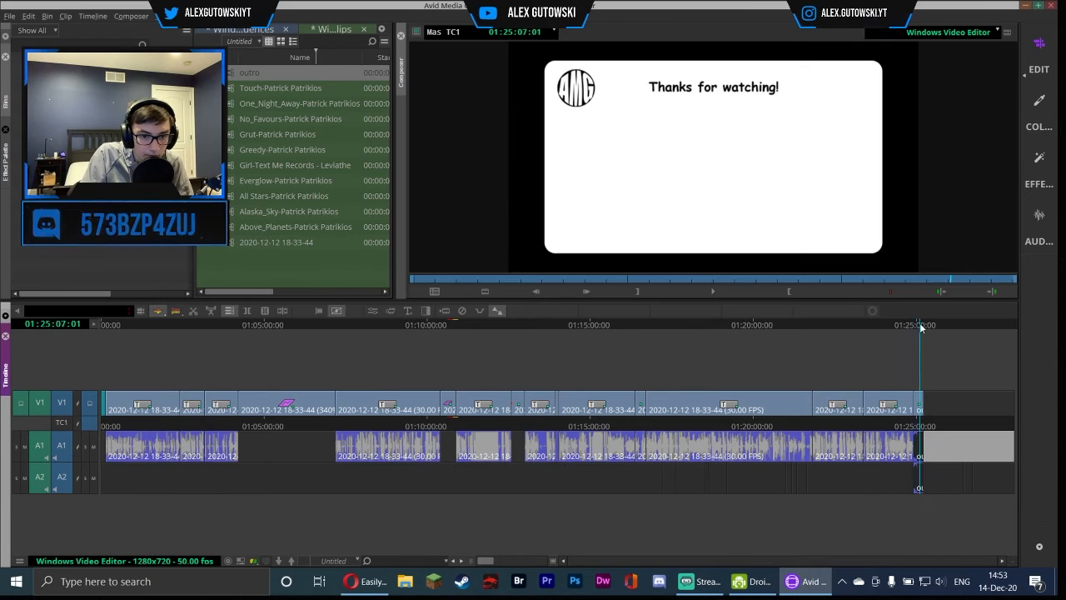
# Zoom to the end of the sequence and delete the unwanted segments around the outro clip
pyautogui.moveTo(485, 560); pyautogui.dragTo(533, 561)
pyautogui.moveTo(556, 325); pyautogui.dragTo(514, 326)
pyautogui.click(532, 486)
pyautogui.press('Delete')
pyautogui.click(499, 326)
pyautogui.click(713, 292)
pyautogui.click(713, 293)
pyautogui.click(721, 294)
pyautogui.click(721, 294)
pyautogui.click(247, 310)
pyautogui.click(507, 477)
pyautogui.click(507, 402)
pyautogui.press('Delete')
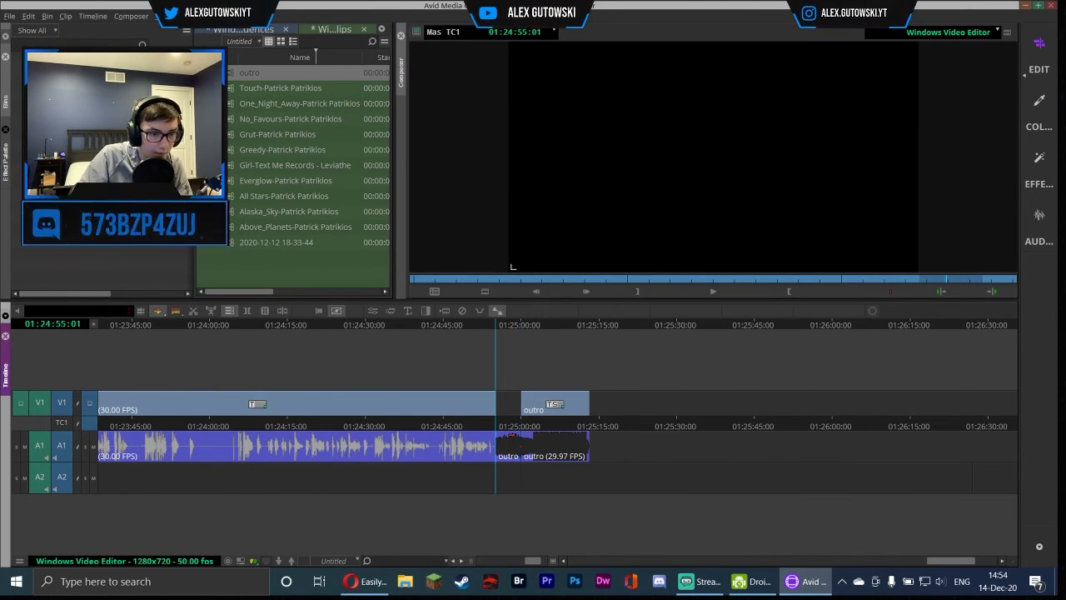
# Slide the outro clip so it starts right after the last main segment
pyautogui.moveTo(493, 504); pyautogui.dragTo(492, 506)
pyautogui.moveTo(551, 404); pyautogui.dragTo(526, 404)
pyautogui.click(430, 326)
pyautogui.moveTo(508, 479)
pyautogui.mouseDown()
pyautogui.moveTo(443, 479)
pyautogui.moveTo(509, 478)
pyautogui.mouseUp()
pyautogui.click(208, 326)
pyautogui.moveTo(525, 426); pyautogui.dragTo(490, 461)
pyautogui.moveTo(527, 404); pyautogui.dragTo(594, 404)
pyautogui.click(495, 325)
pyautogui.click(474, 325)
pyautogui.moveTo(469, 479)
pyautogui.mouseDown()
pyautogui.moveTo(493, 479)
pyautogui.moveTo(469, 483)
pyautogui.mouseUp()
pyautogui.click(467, 326)
pyautogui.moveTo(588, 391); pyautogui.dragTo(520, 393)
# Open Audio Ducking from the timeline menu and switch to the Effects workspace
pyautogui.rightClick(472, 404)
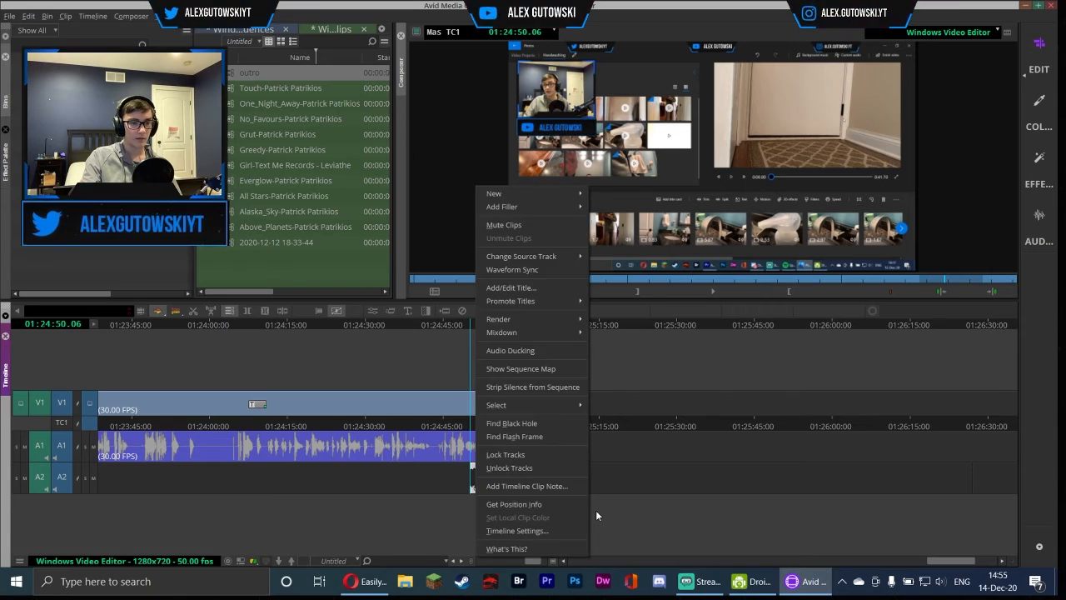
pyautogui.click(533, 352)
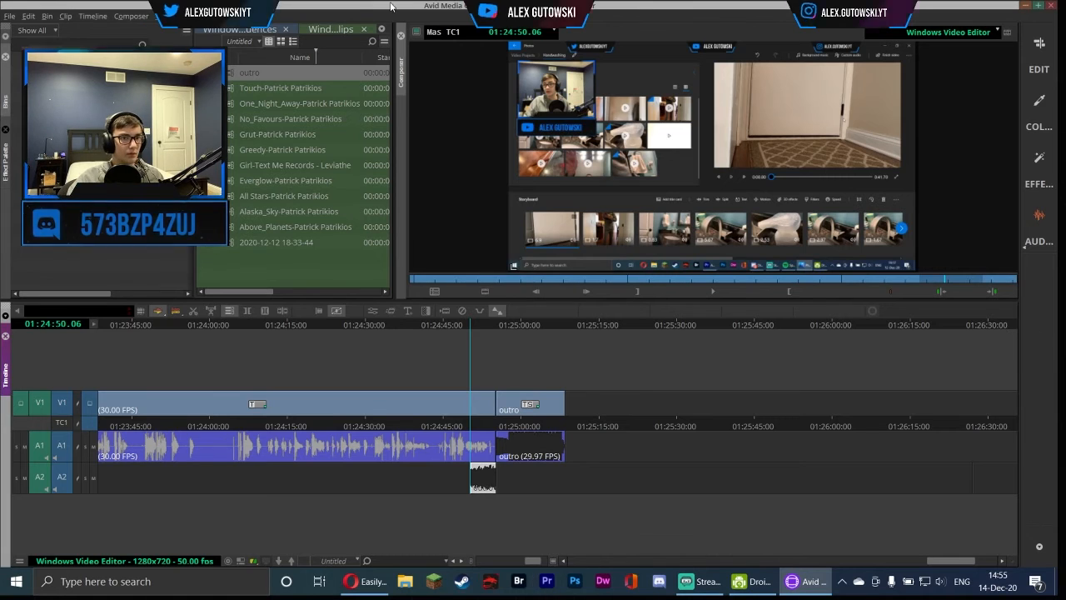
pyautogui.click(1039, 157)
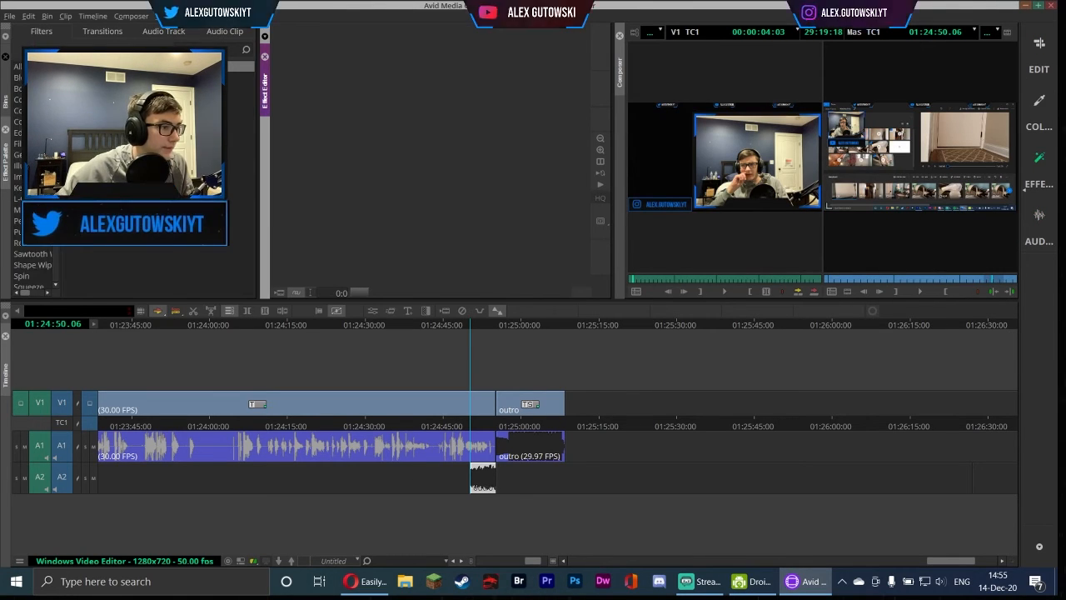
pyautogui.rightClick(476, 478)
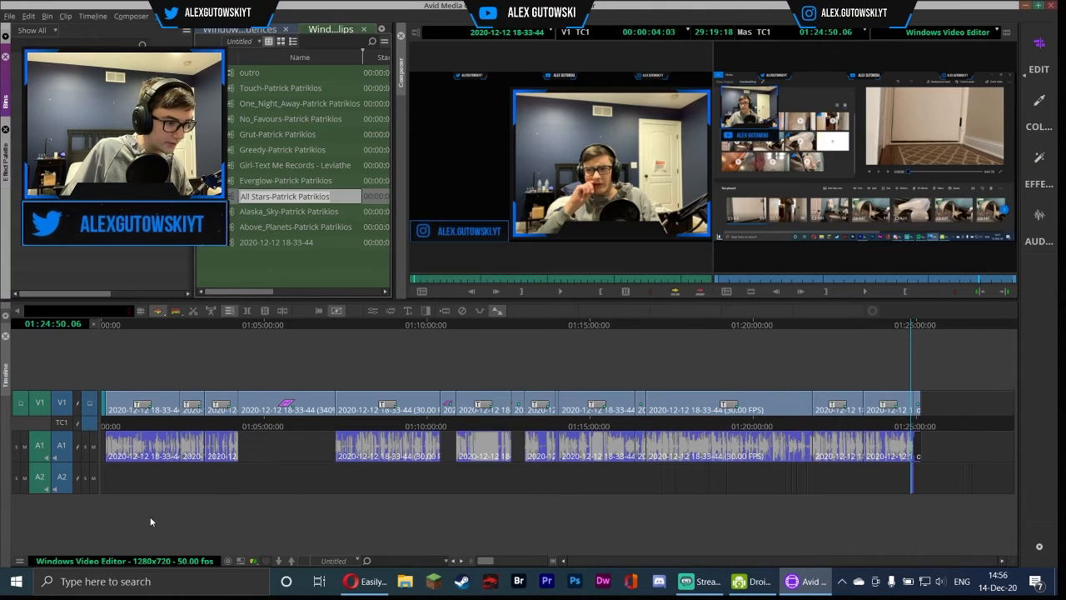
# Add the All Stars and No_Favours music tracks onto audio tracks A2 and A3 under the sequence
pyautogui.moveTo(252, 123); pyautogui.dragTo(333, 456)
pyautogui.hotkey('ctrl', 'z')
pyautogui.click(334, 409)
pyautogui.press('Delete')
pyautogui.click(441, 326)
pyautogui.moveTo(283, 119); pyautogui.dragTo(531, 463)
pyautogui.click(457, 325)
pyautogui.click(247, 311)
pyautogui.click(525, 326)
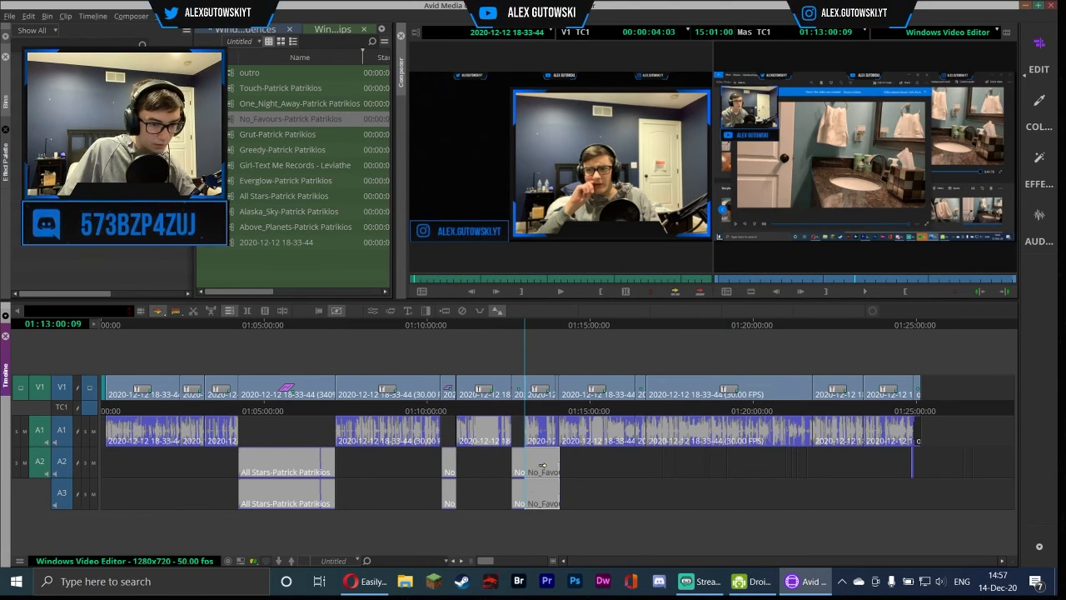
# Delete the excess No_Favours music segment on A2 and A3
pyautogui.click(248, 311)
pyautogui.click(542, 463)
pyautogui.press('Delete')
pyautogui.click(234, 326)
pyautogui.click(865, 292)
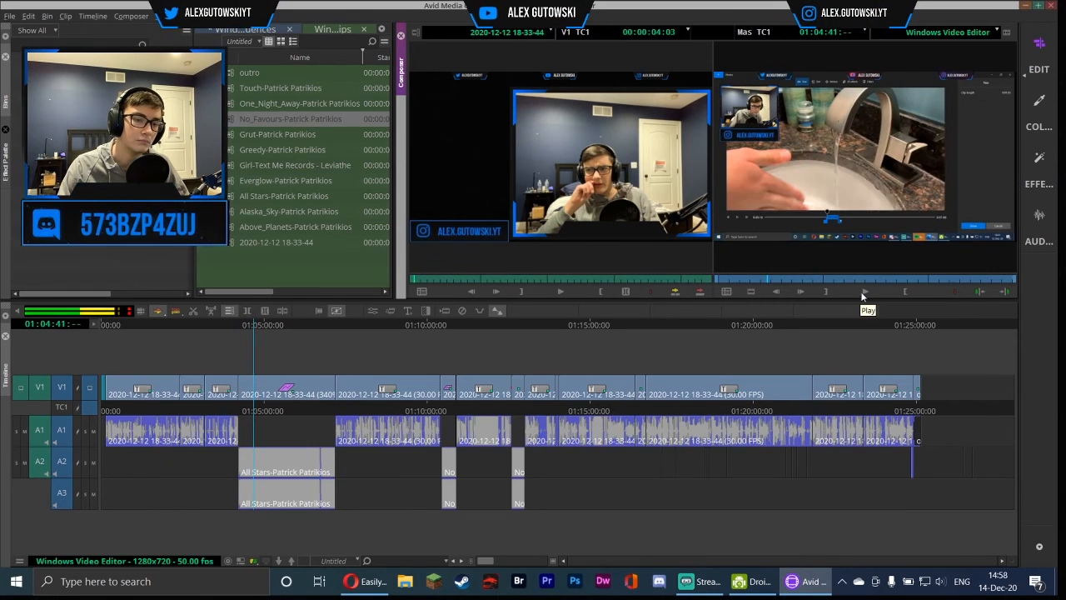
# Save the project
pyautogui.rightClick(297, 446)
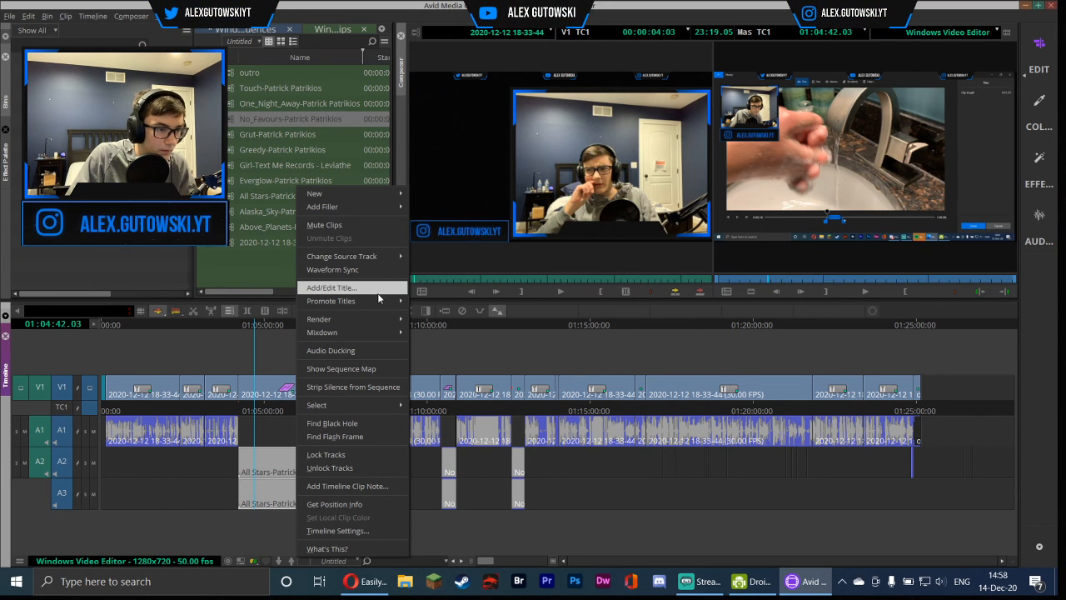
pyautogui.click(586, 510)
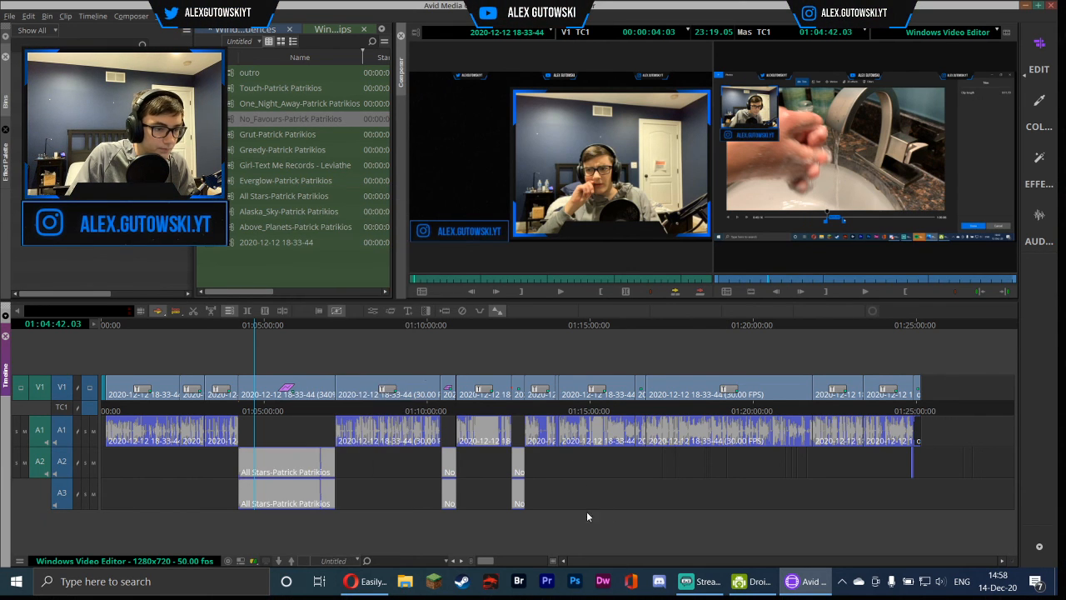
pyautogui.click(6, 15)
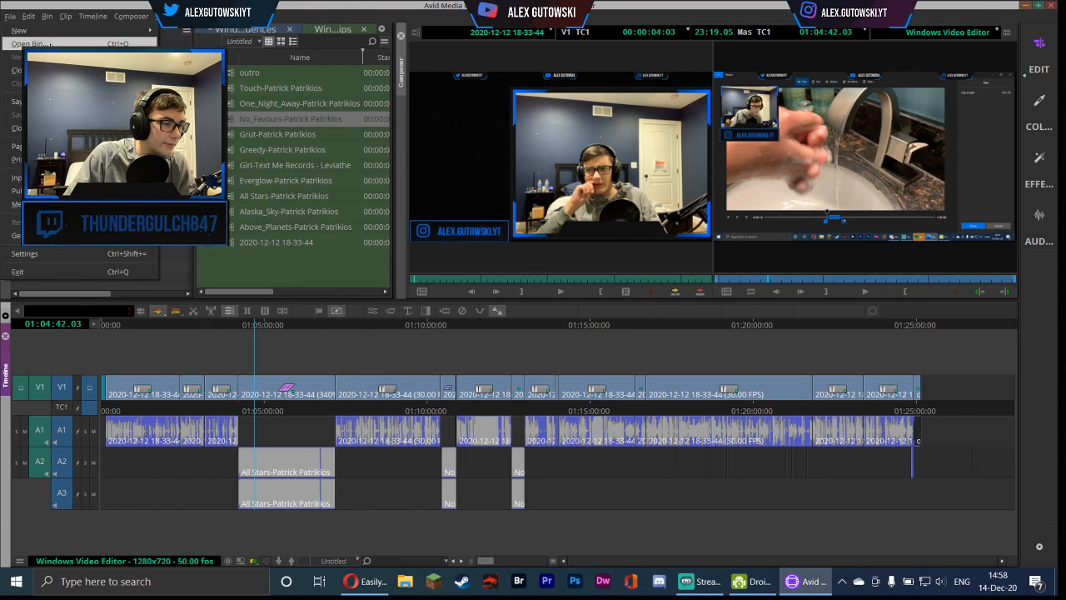